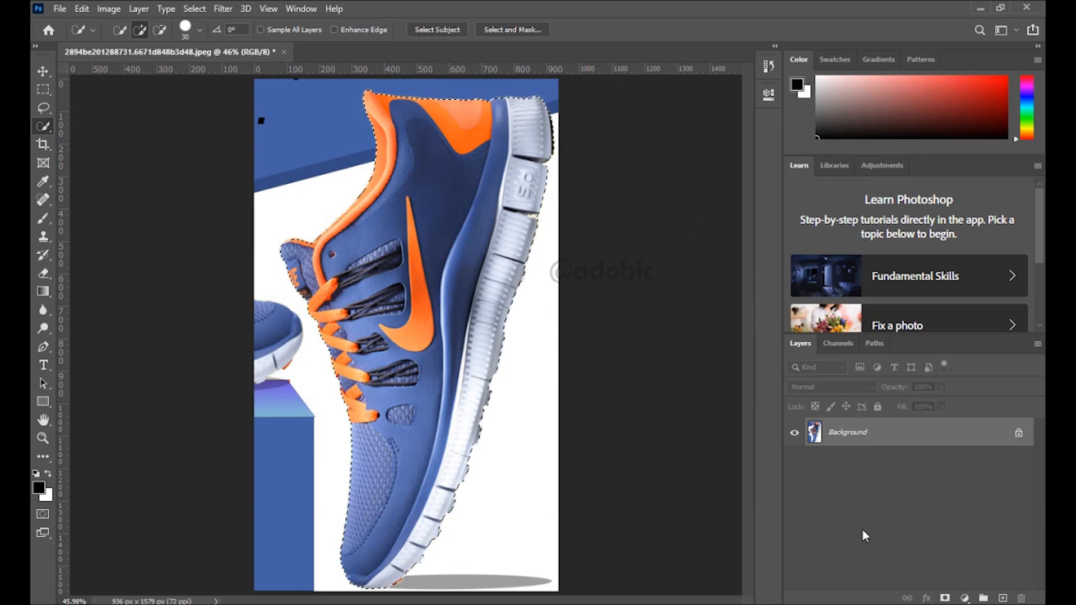
- Mask out the photo's background using the active shoe selection, and add a new layer beneath the shoe layer
left_click(945, 598)
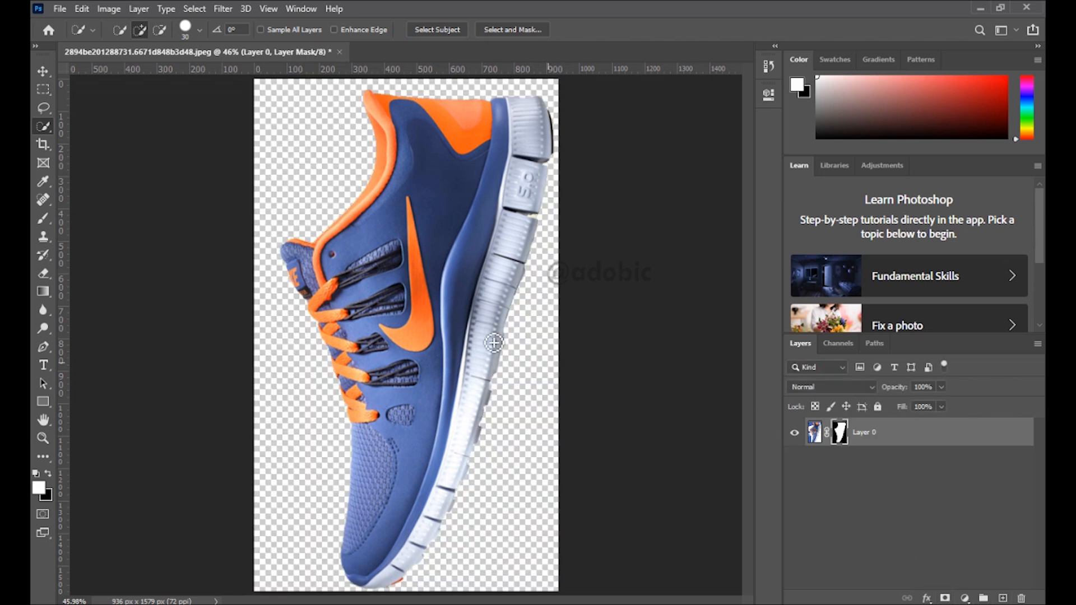
left_click(1003, 598)
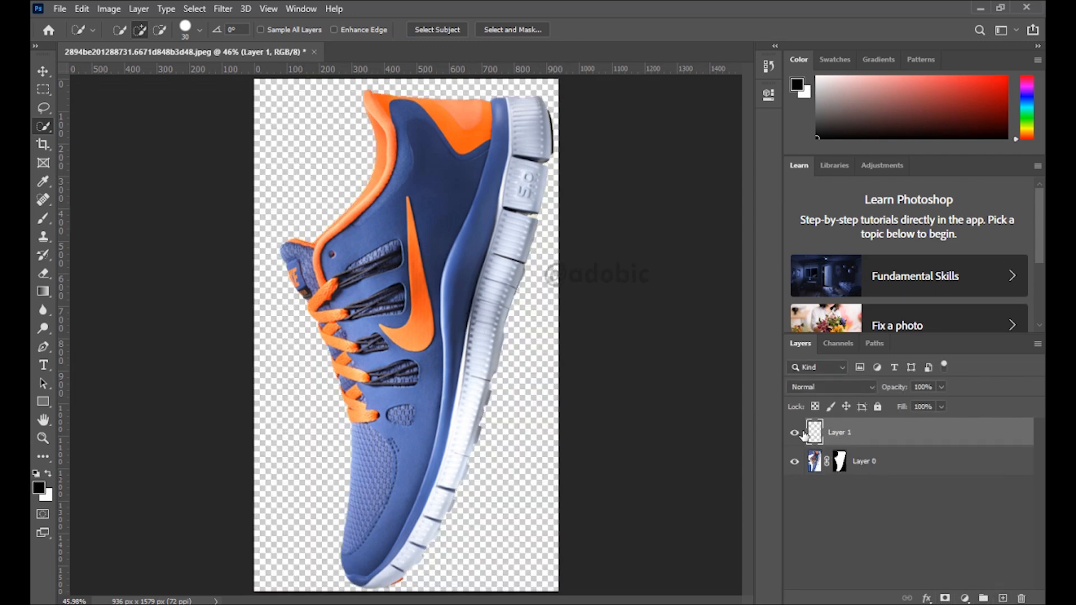
left_click_drag(824, 438, 842, 503)
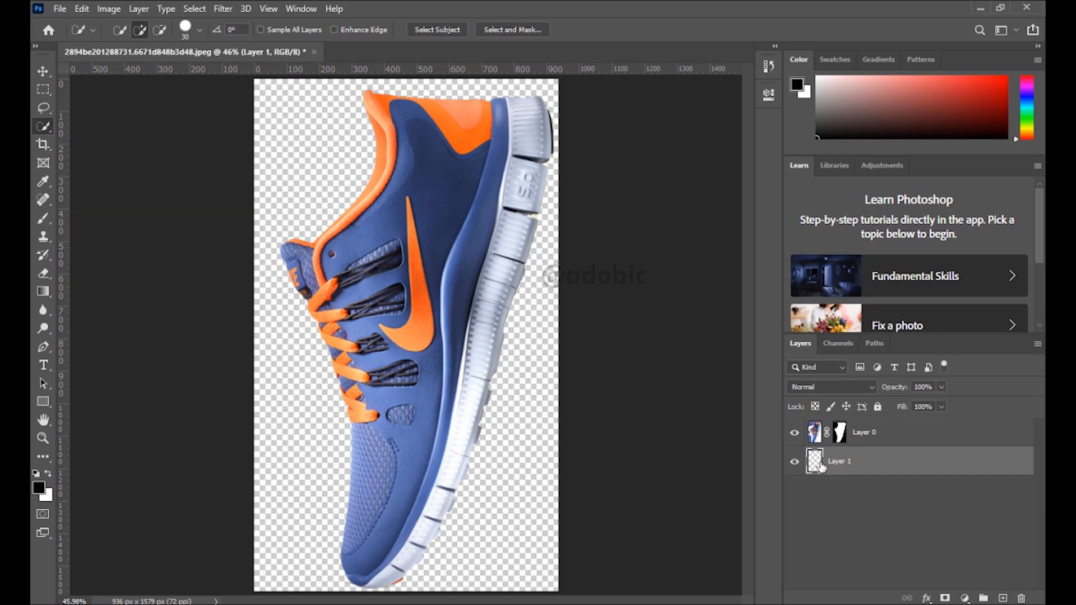
- Fill the new bottom layer with bright green, hex 11e82b
key("shift+F5")
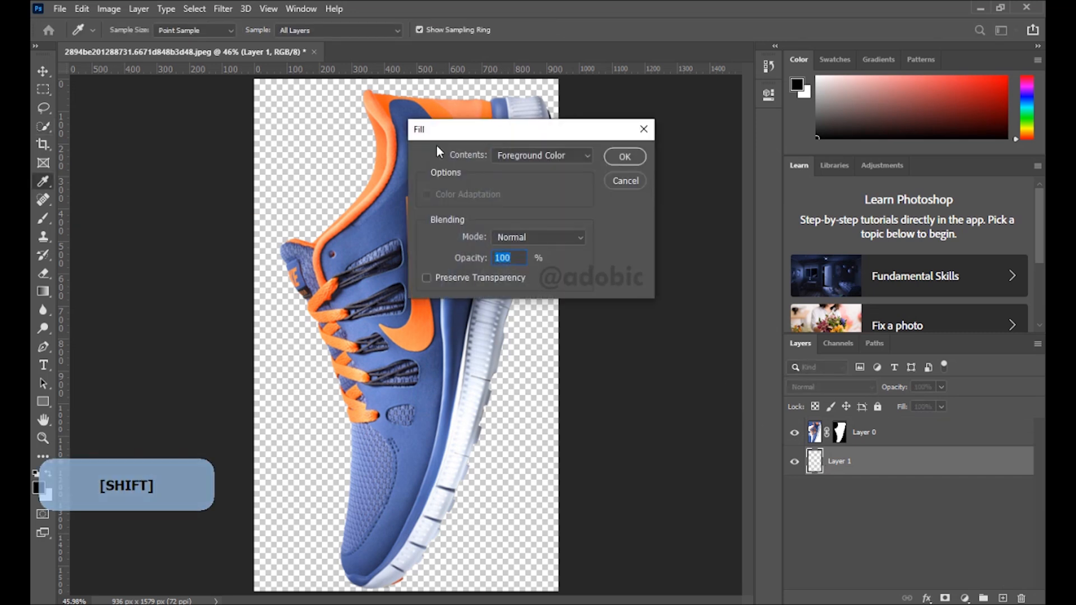
left_click(517, 157)
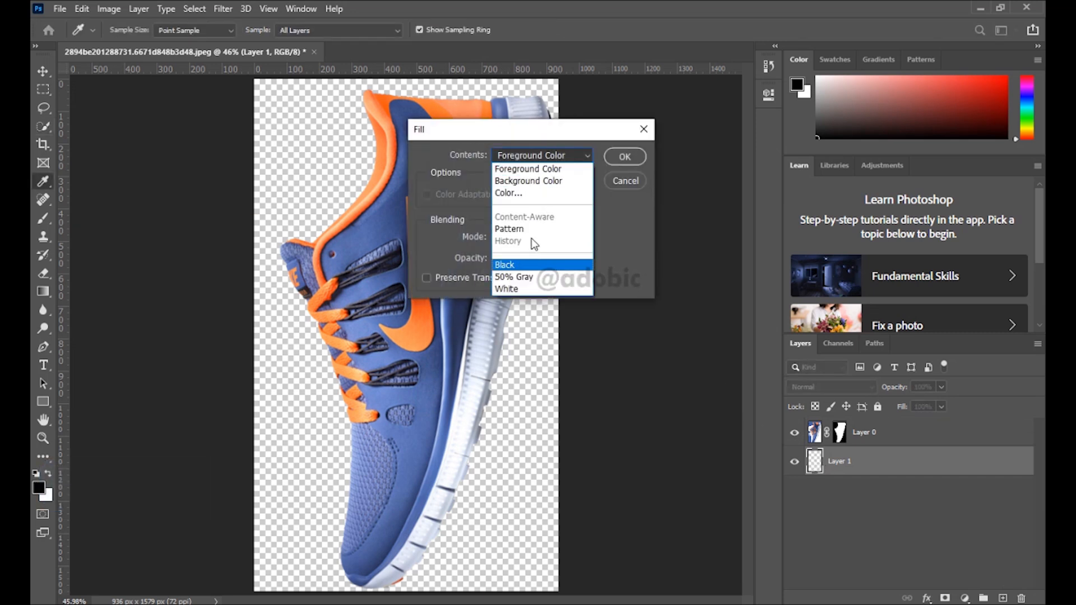
left_click(535, 194)
left_click(547, 245)
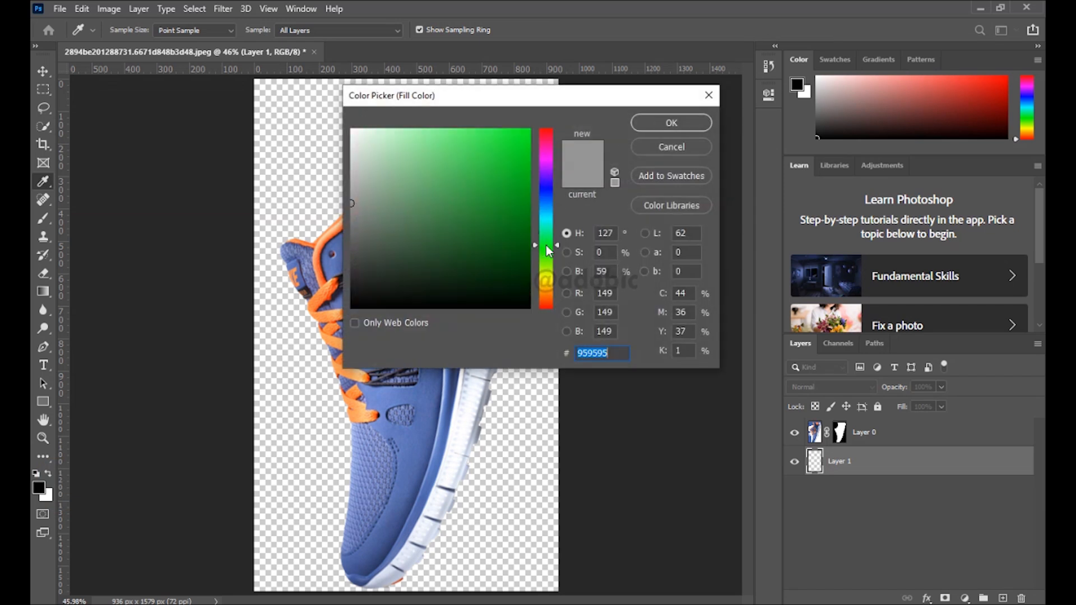
left_click_drag(514, 147, 516, 145)
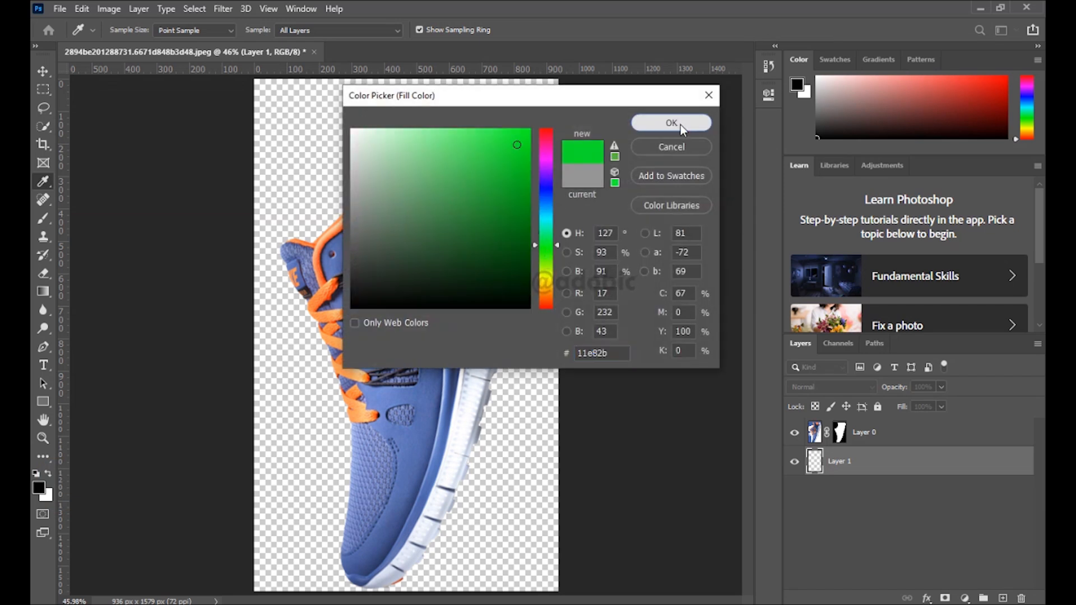
left_click(676, 124)
left_click(622, 158)
key("w")
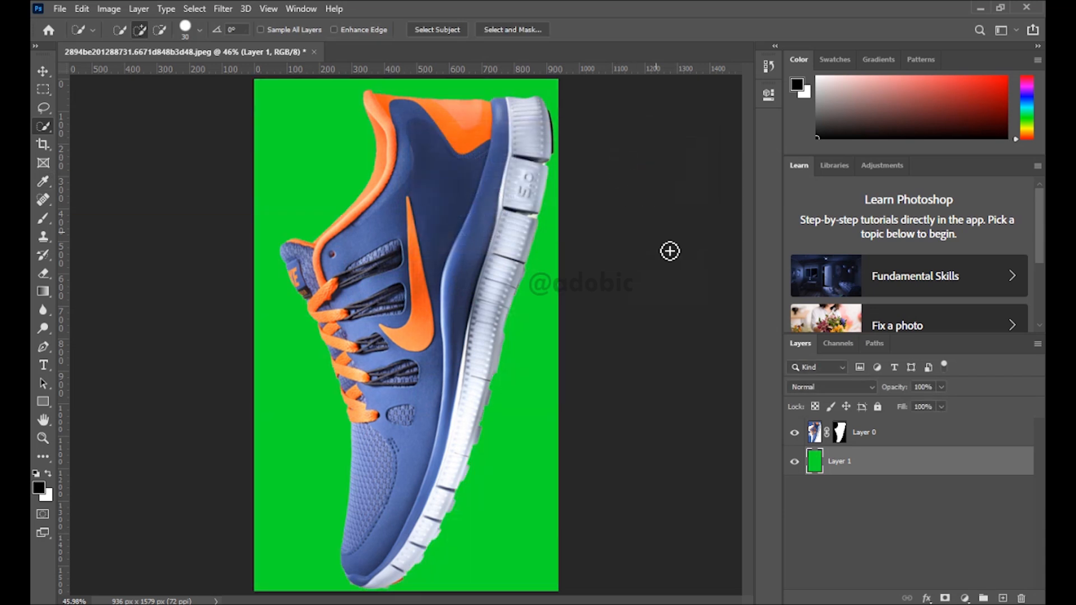
- Paint black with a small soft brush on the shoe layer's mask to remove leftover fringe along the outsole from toe to heel
left_click(840, 433)
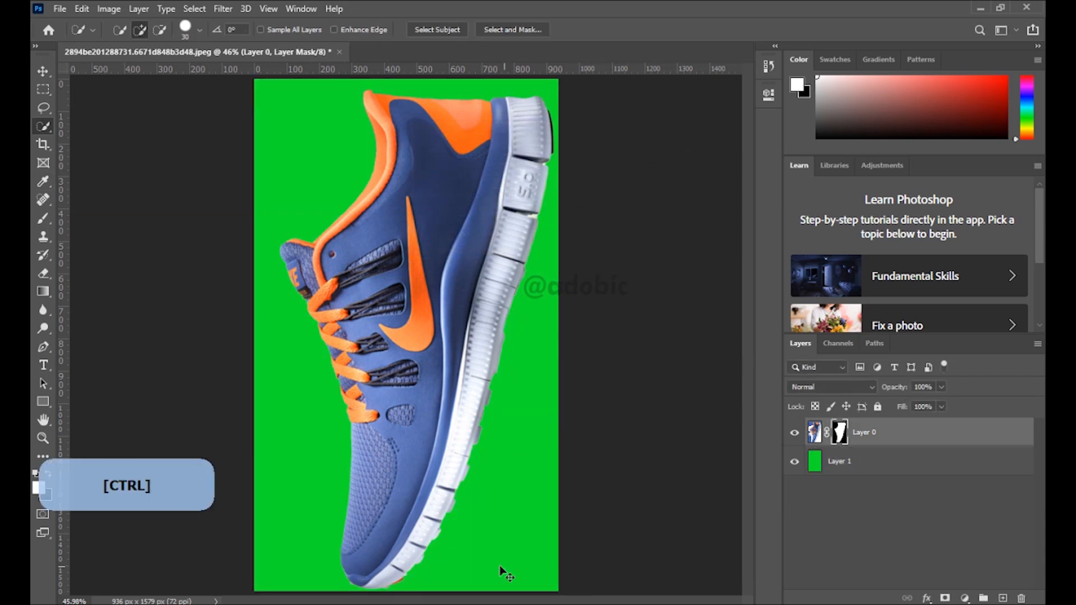
left_click(423, 563, "ctrl")
mouse_move(415, 533)
left_mouse_down()
mouse_move(449, 321)
mouse_move(517, 311)
left_mouse_up()
key("b")
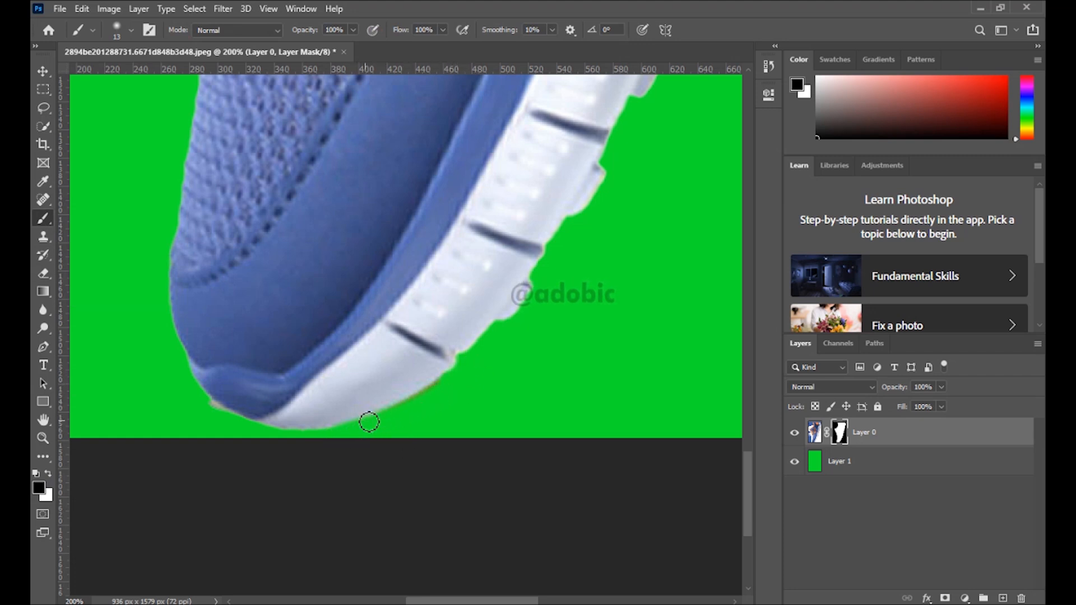
right_click(558, 309)
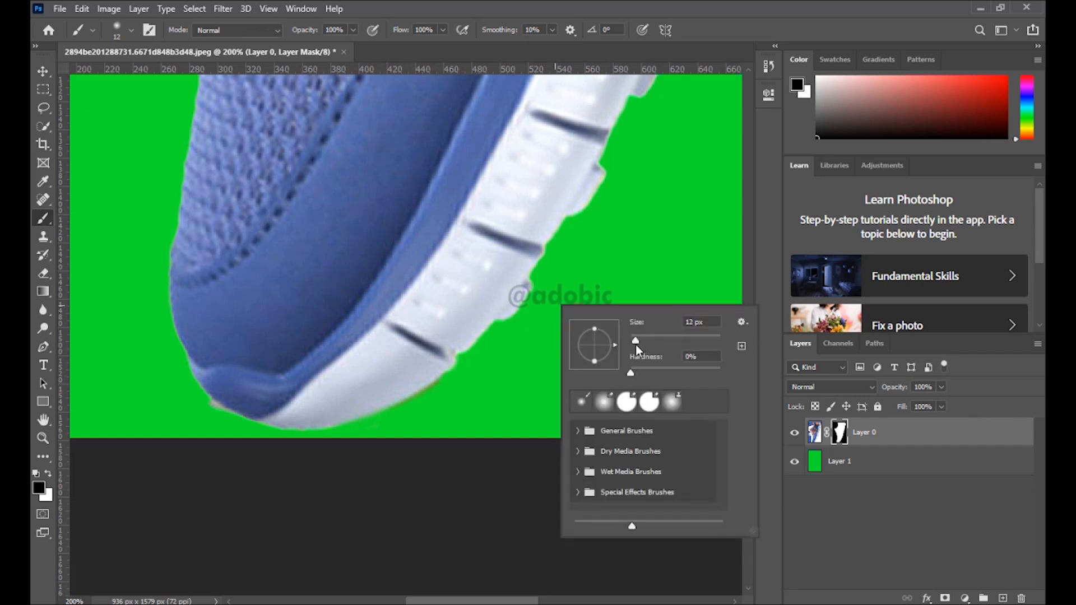
key("Return")
left_click_drag(519, 338, 429, 493)
left_click_drag(566, 168, 398, 396)
left_click_drag(438, 341, 358, 538)
left_click_drag(476, 140, 412, 504)
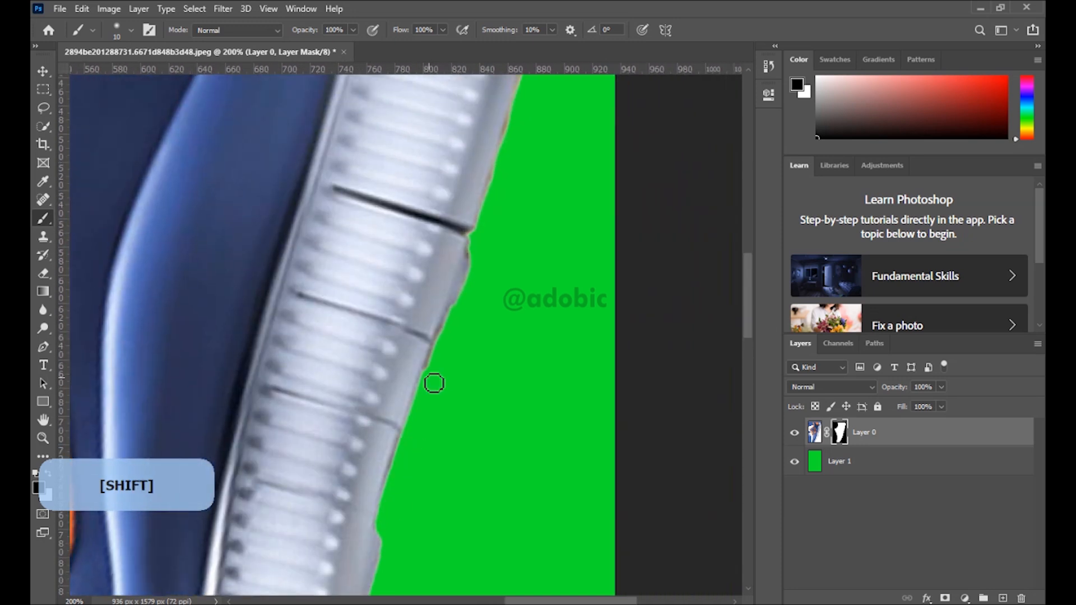
left_click_drag(479, 255, 408, 482)
left_click_drag(461, 269, 433, 392)
mouse_move(459, 156)
left_mouse_down()
mouse_move(415, 353)
mouse_move(372, 443)
left_mouse_up()
left_click(406, 412)
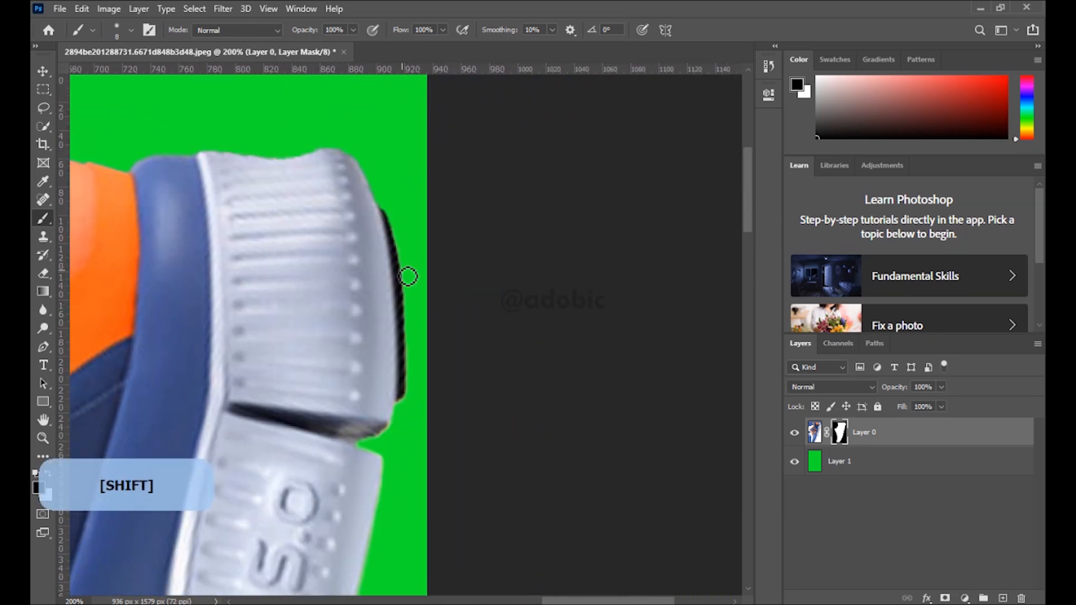
- Mask out the black sliver behind the heel, and tidy the mask along the shoe's orange collar edge
left_click(409, 277, "shift")
left_click_drag(392, 241, 397, 260)
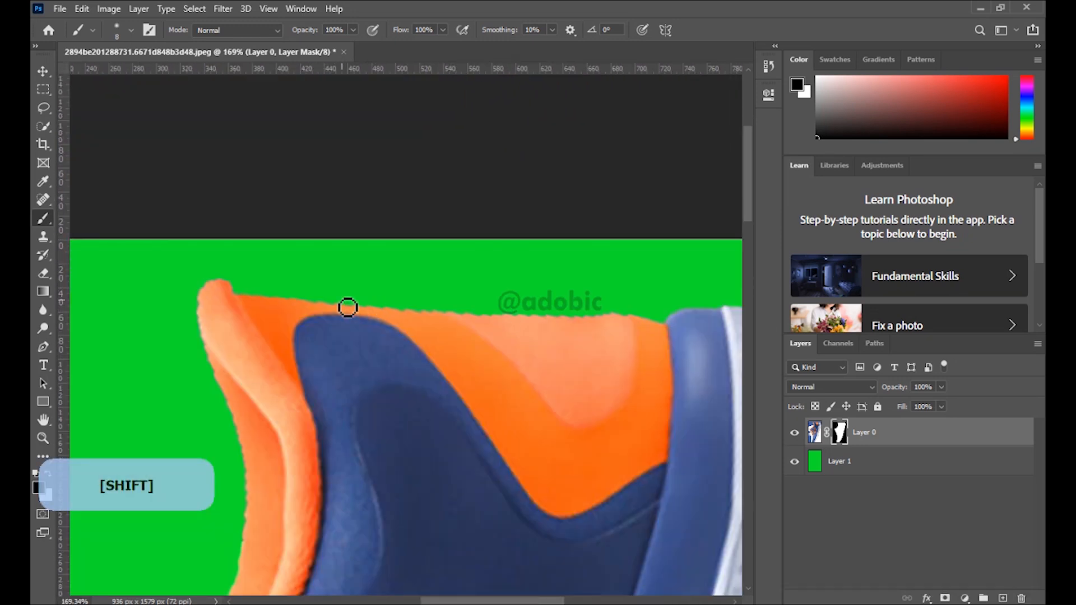
key("ctrl+z")
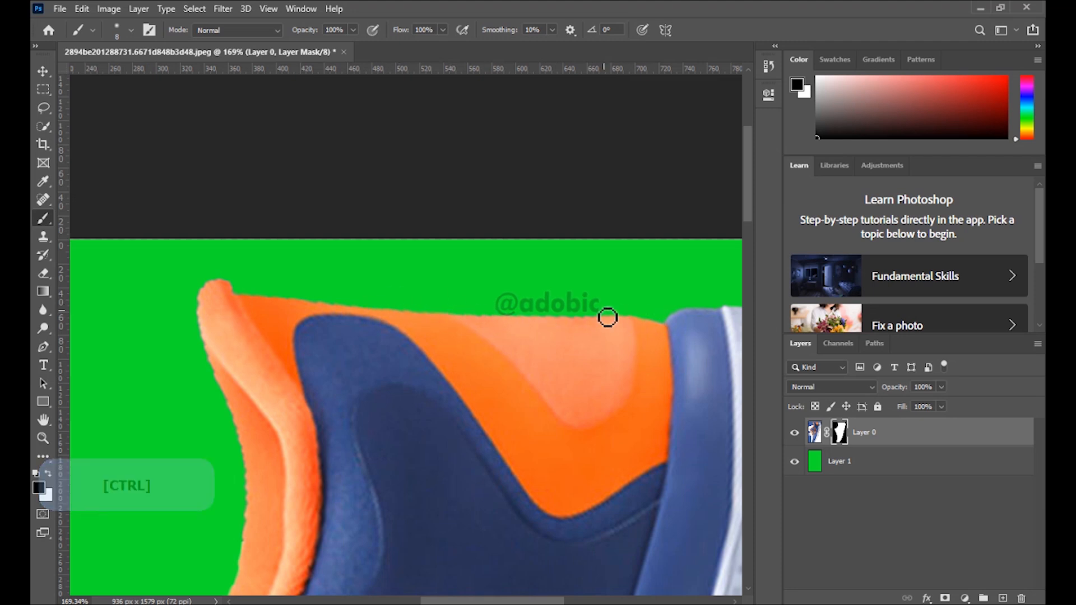
left_click_drag(175, 415, 428, 233)
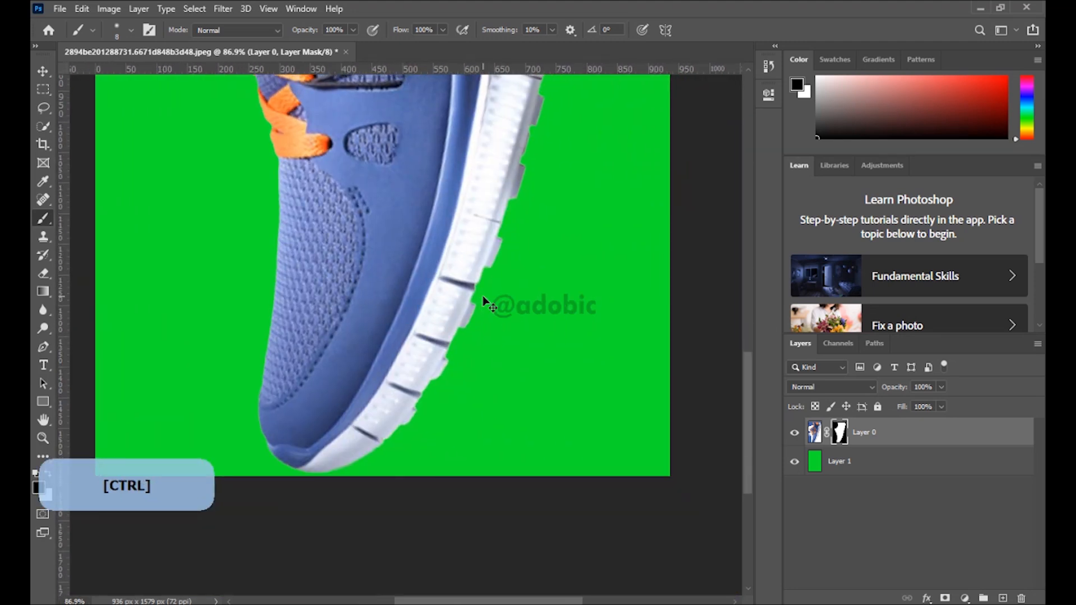
- Mask out the pale background remnant in the gap between the sole blocks near the heel
key("ctrl+0")
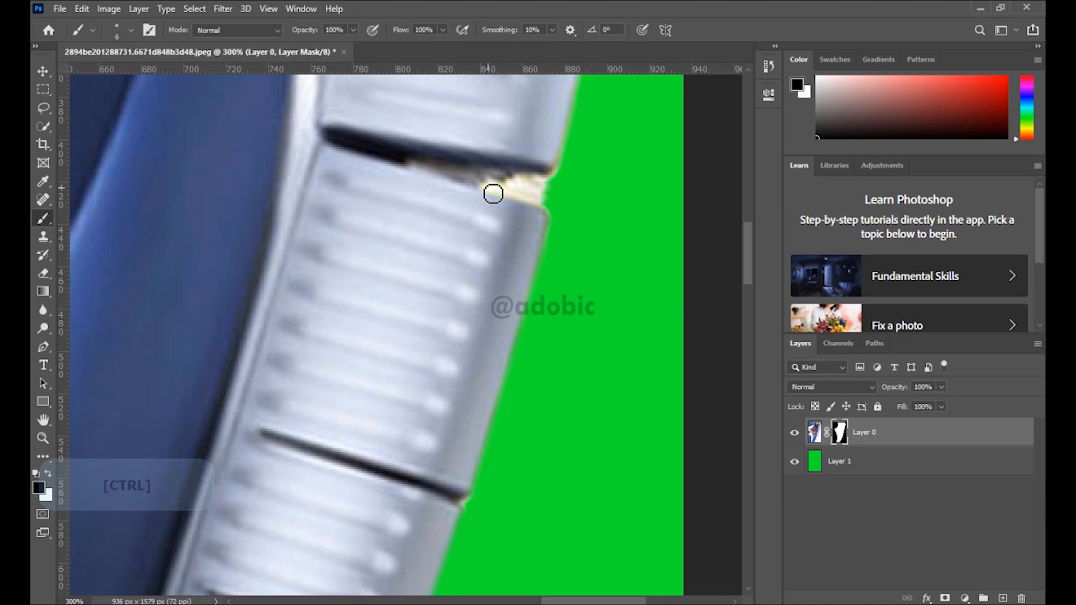
left_click_drag(492, 193, 554, 196)
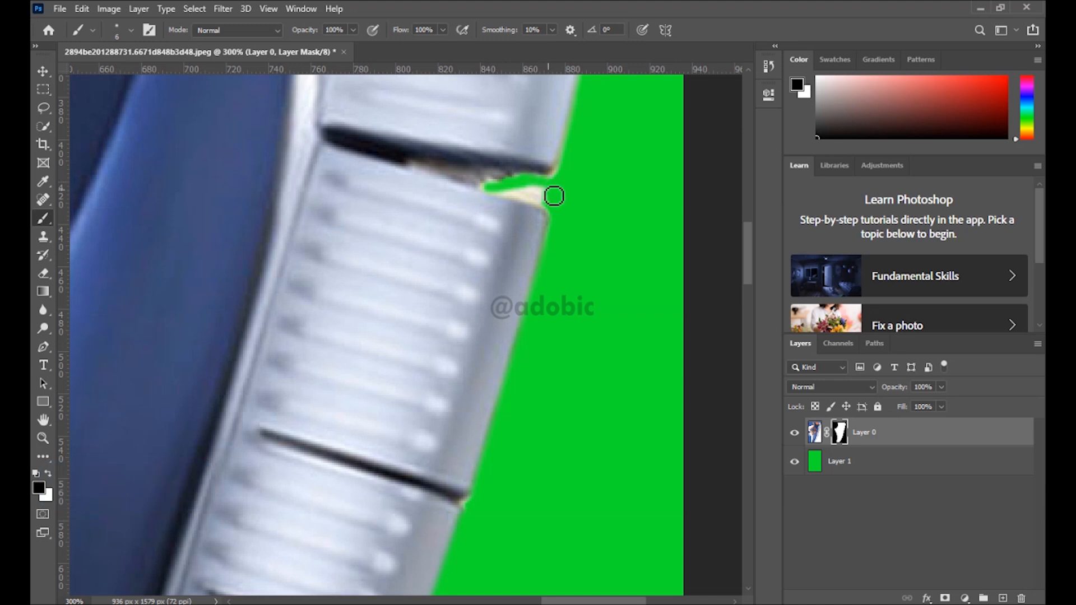
key("ctrl+0")
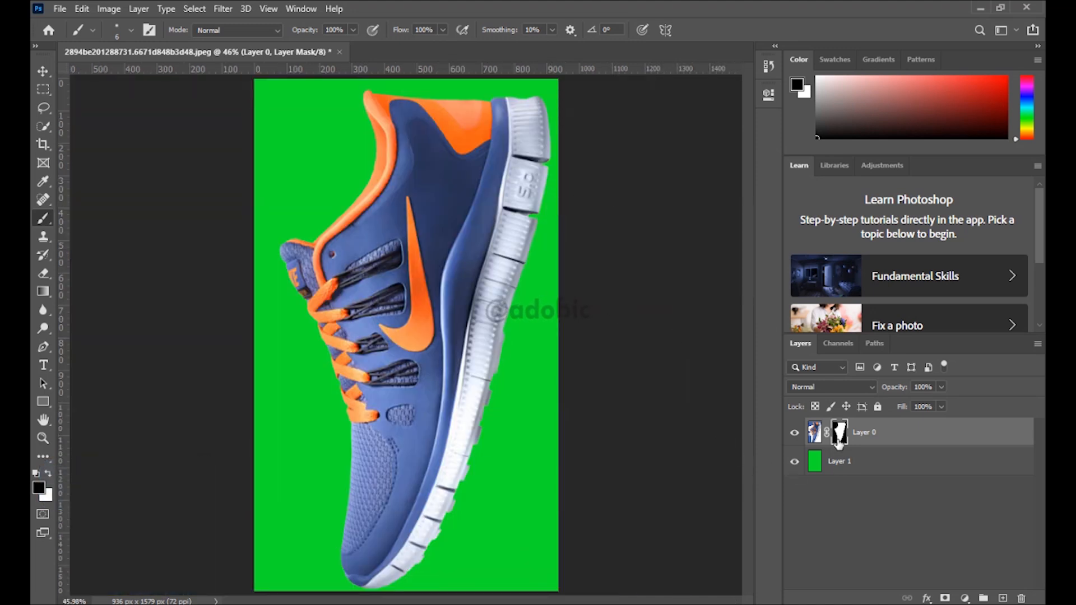
- Apply the mask permanently to Layer 0 and delete the green Layer 1
right_click(839, 442)
left_click(886, 469)
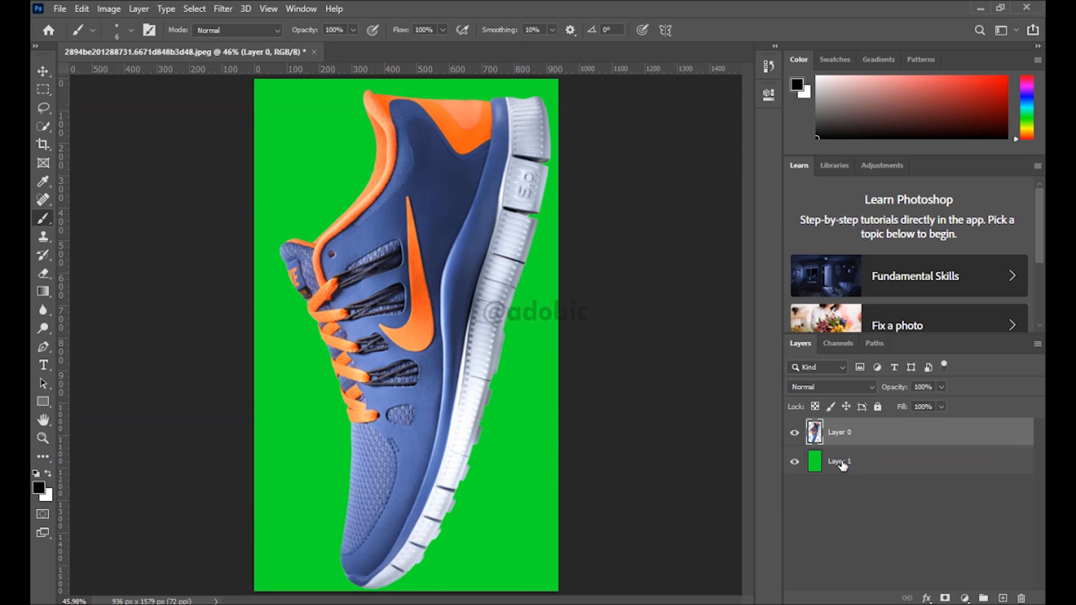
left_click(842, 465)
left_click(1021, 597)
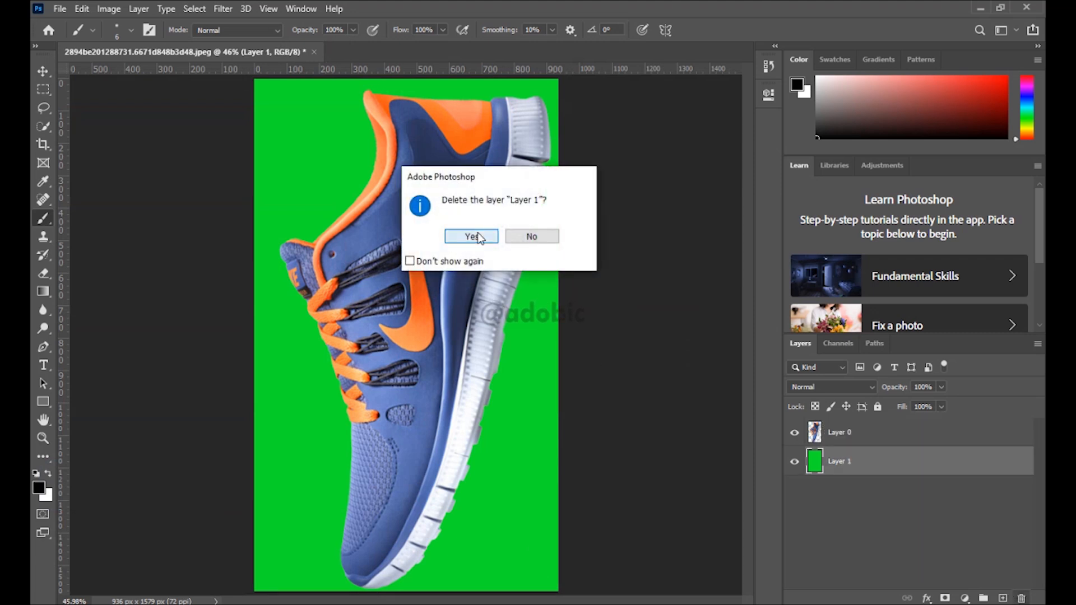
left_click(471, 236)
- Save the transparent cutout as a Photoshop file named Shoes with Maximize Compatibility enabled
key("ctrl+shift+s")
type("Shioes")
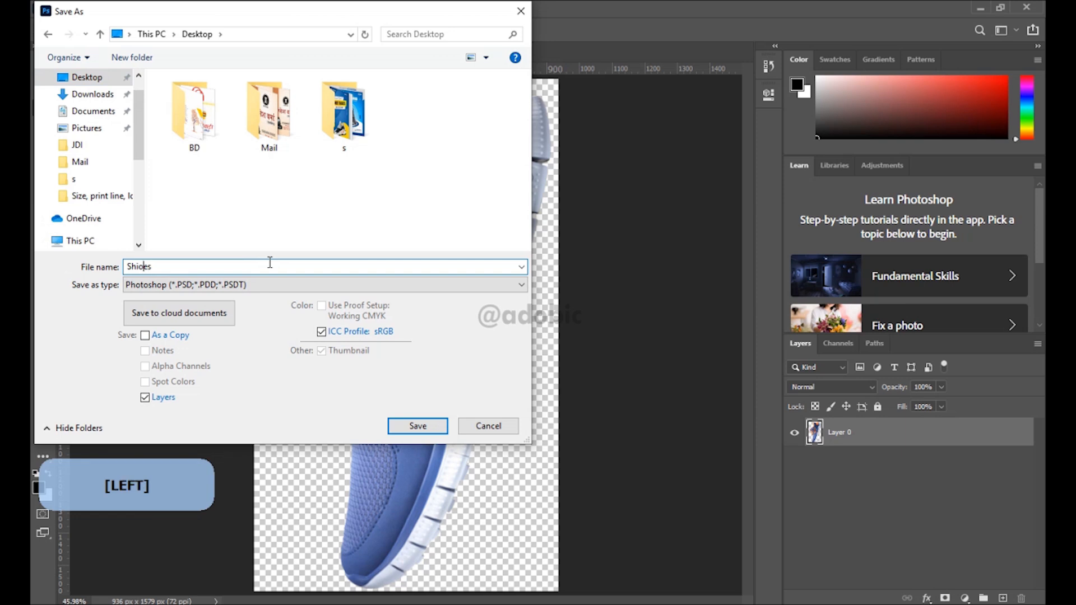
key("Return")
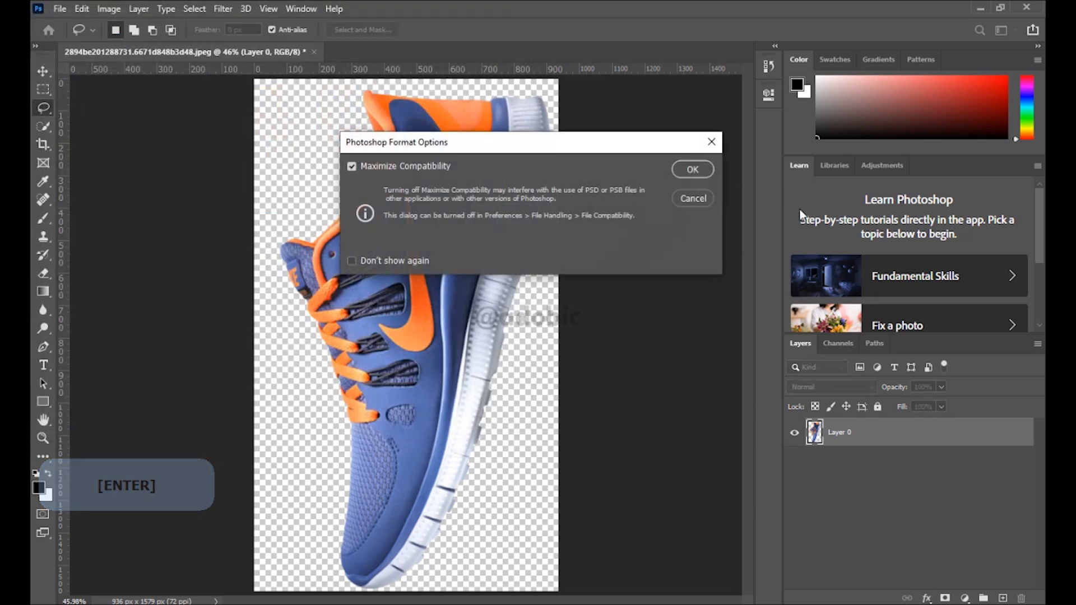
left_click(695, 169)
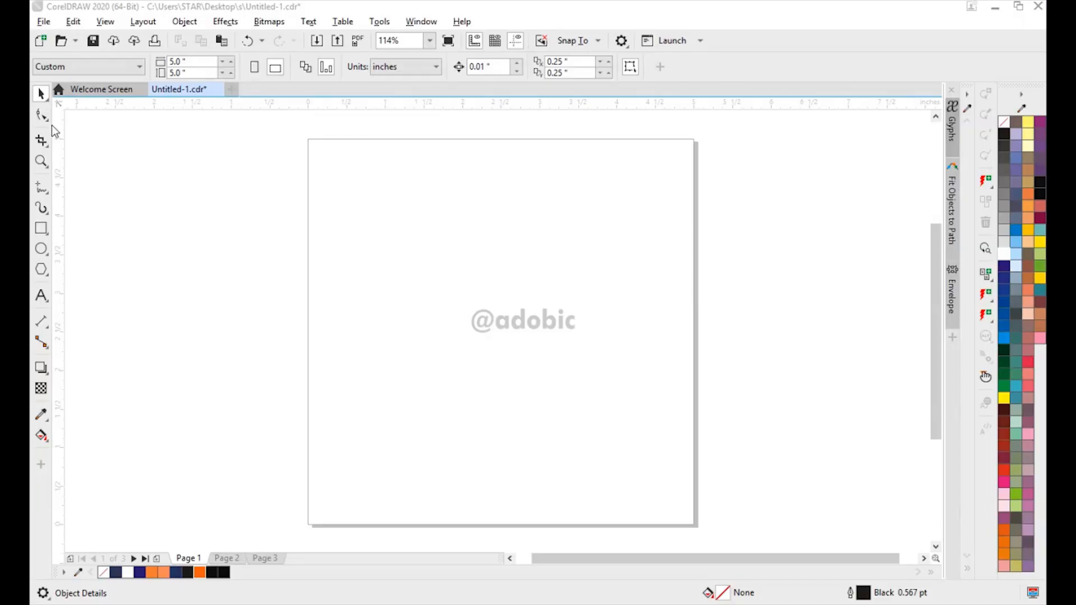
- Switch to CorelDRAW, set the page height to 5 inches, and add a rectangle matching the page size
left_click(178, 72)
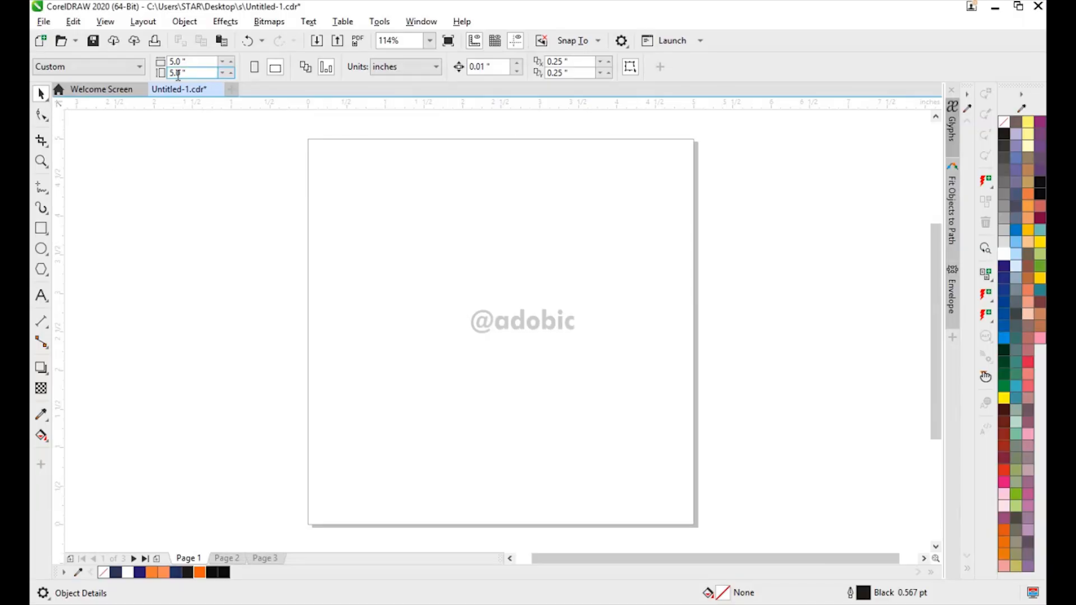
type("5")
key("Return")
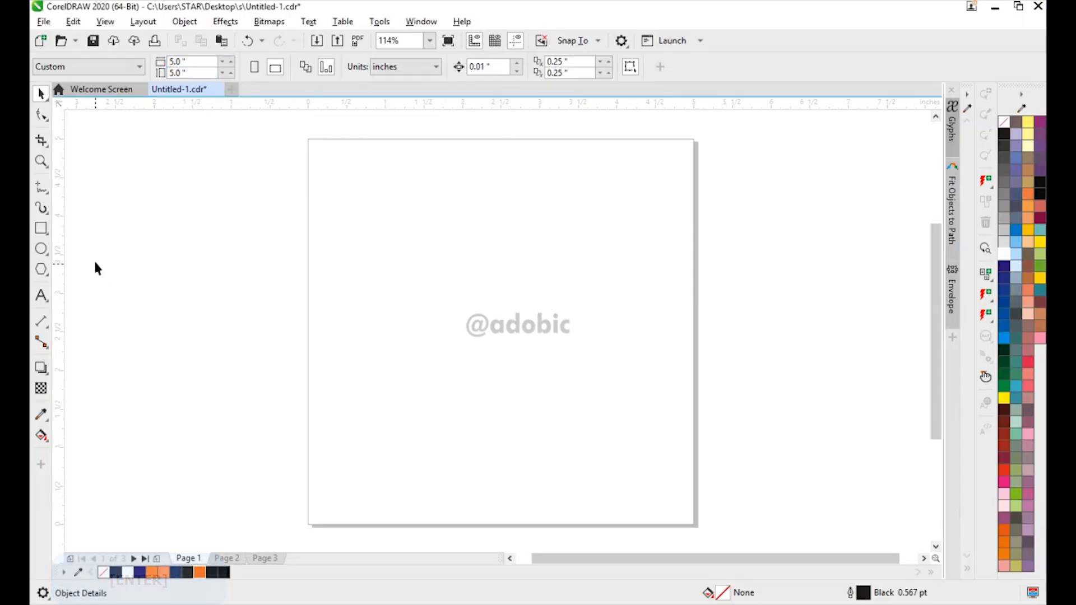
left_click(42, 230)
double_click(42, 230)
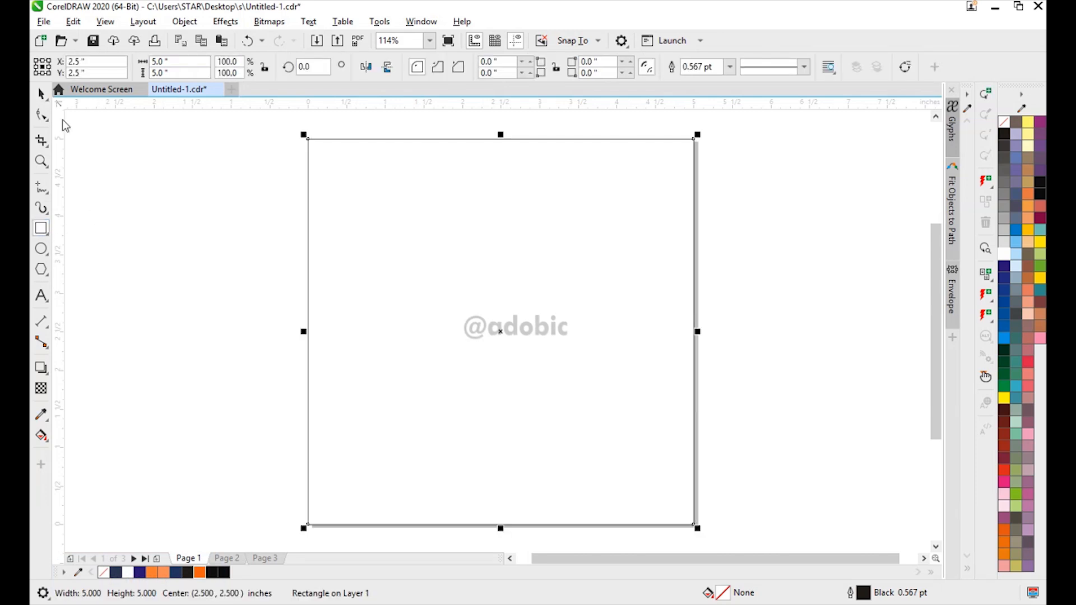
left_click(213, 260)
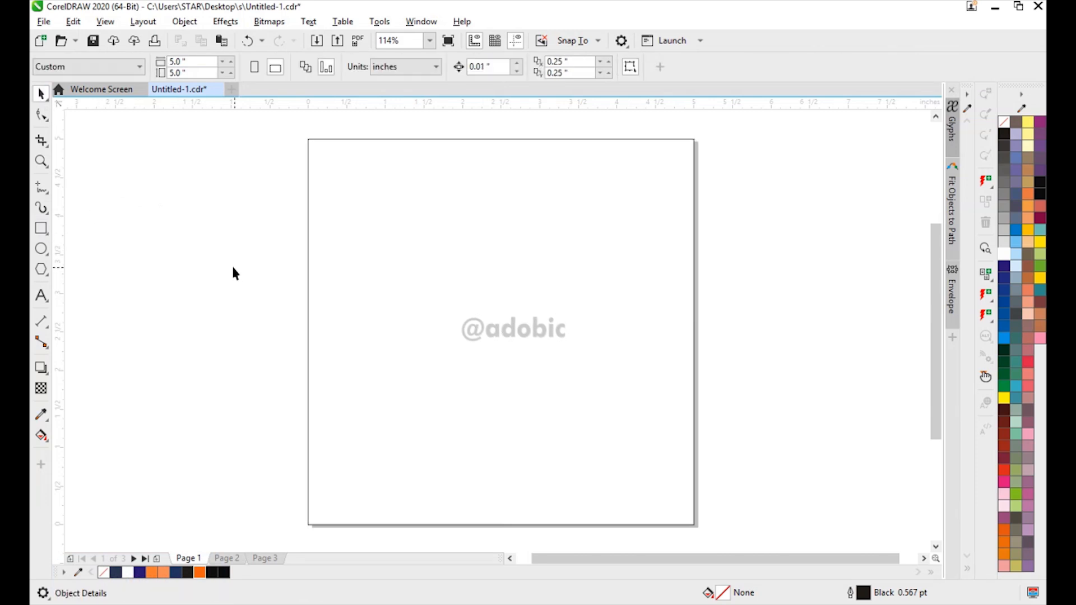
- Import the Shoes file from the footage folder and place it on the page at its original size
left_click(44, 21)
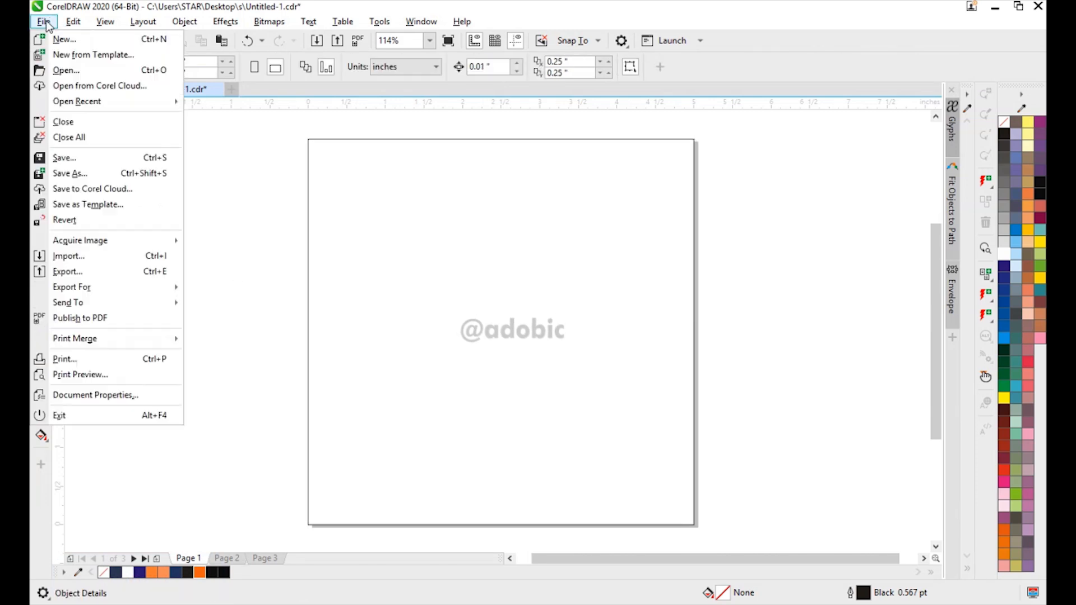
left_click(117, 257)
double_click(835, 179)
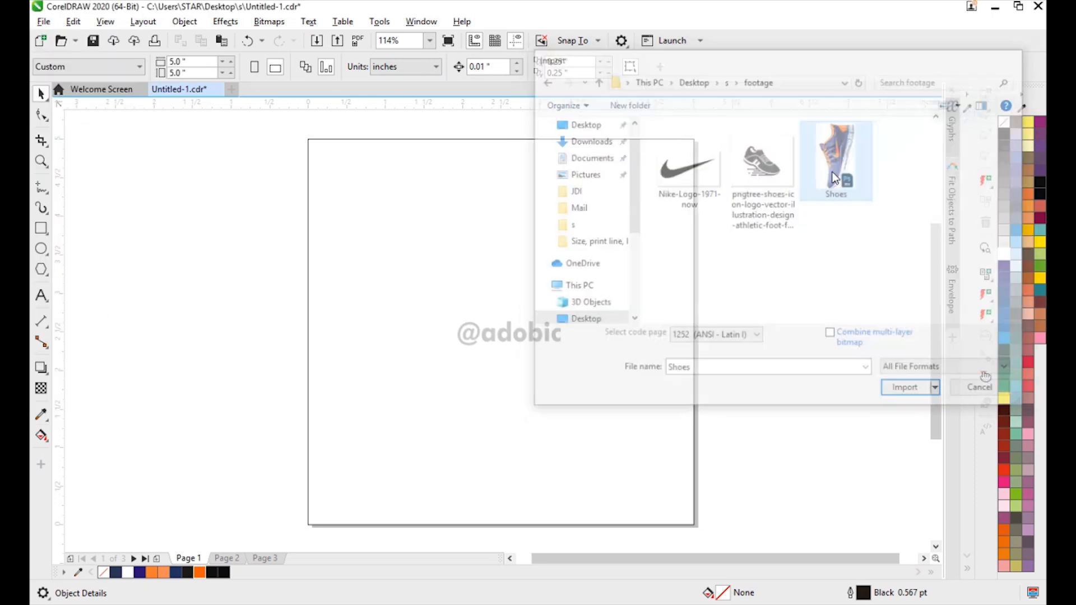
left_click(255, 236)
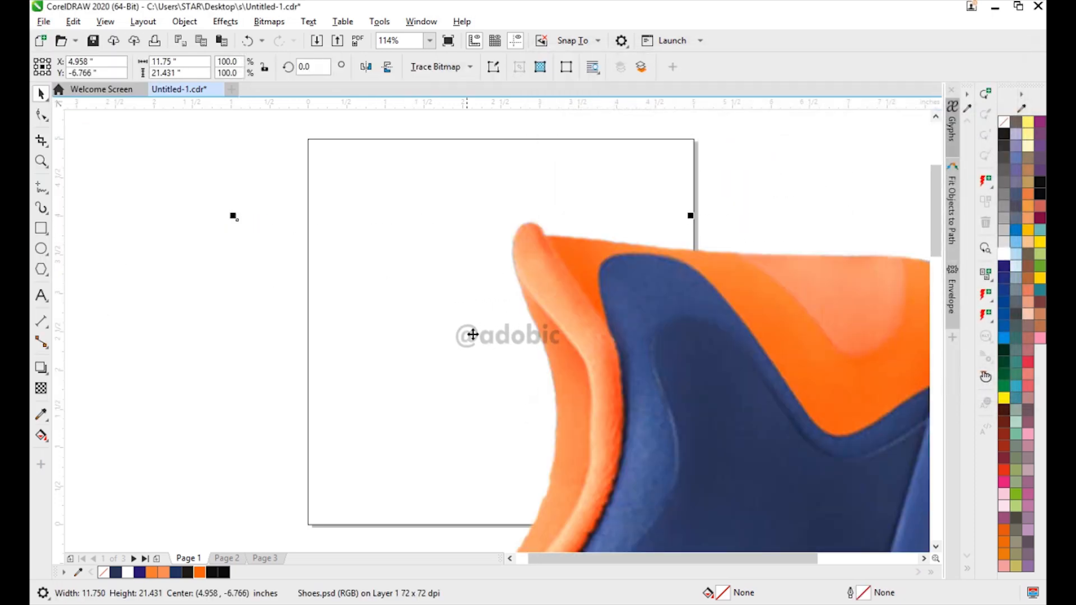
- Scale the shoe image to about 20%, rotate it to 315 degrees, and position it near the middle of the page
key("shift+F2")
left_click_drag(590, 305, 506, 458)
left_click_drag(484, 497, 510, 321)
scroll(520, 313, "up", 1)
left_click(520, 313)
left_click_drag(547, 243, 552, 318)
scroll(480, 342, "up", 2)
left_click_drag(601, 249, 537, 297)
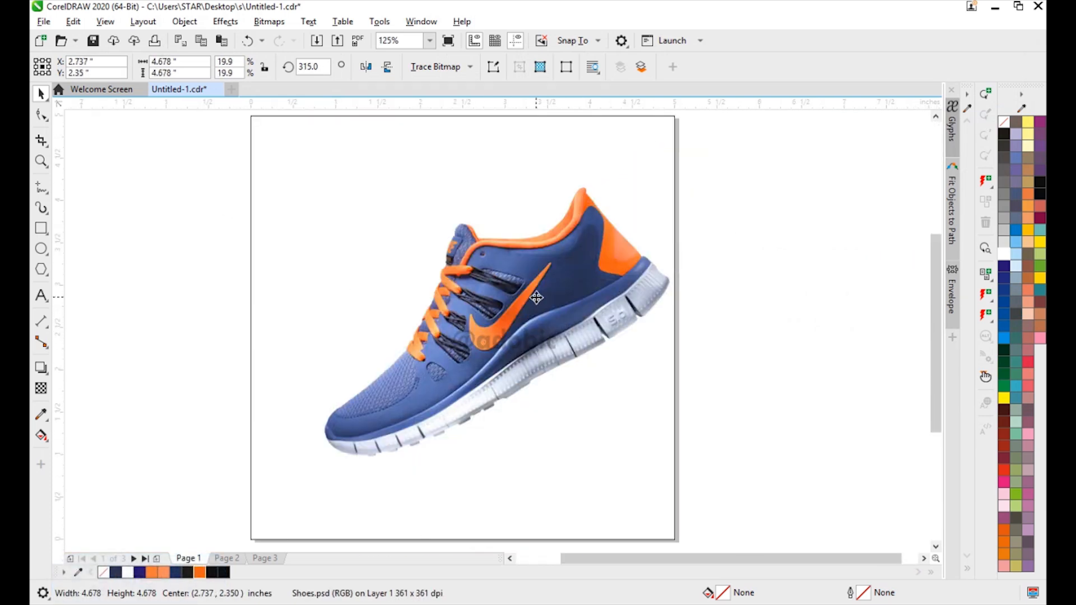
- Shrink the shoe slightly, adjust its tilt, and reposition it on the page
left_click_drag(687, 544, 693, 529)
left_click(611, 292)
left_click_drag(682, 135, 670, 147)
left_click_drag(581, 253, 562, 250)
left_click(724, 273)
- Import the Nike-Logo-1971-now image from the footage folder into the document
key("ctrl+i")
left_click(680, 173)
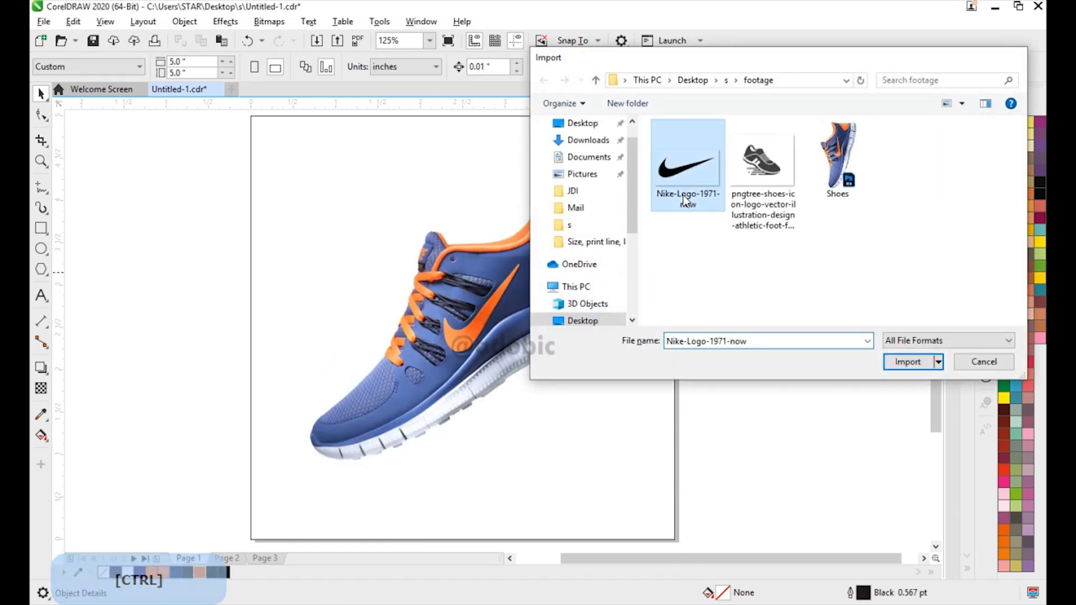
left_click(908, 360)
left_click(325, 245)
- Scale the Nike logo bitmap to about 3.0 × 2.46 inches and move it beside the shoe, overlapping the page's edge
scroll(548, 319, "down", 8)
left_click_drag(519, 269, 463, 325)
scroll(481, 328, "up", 5)
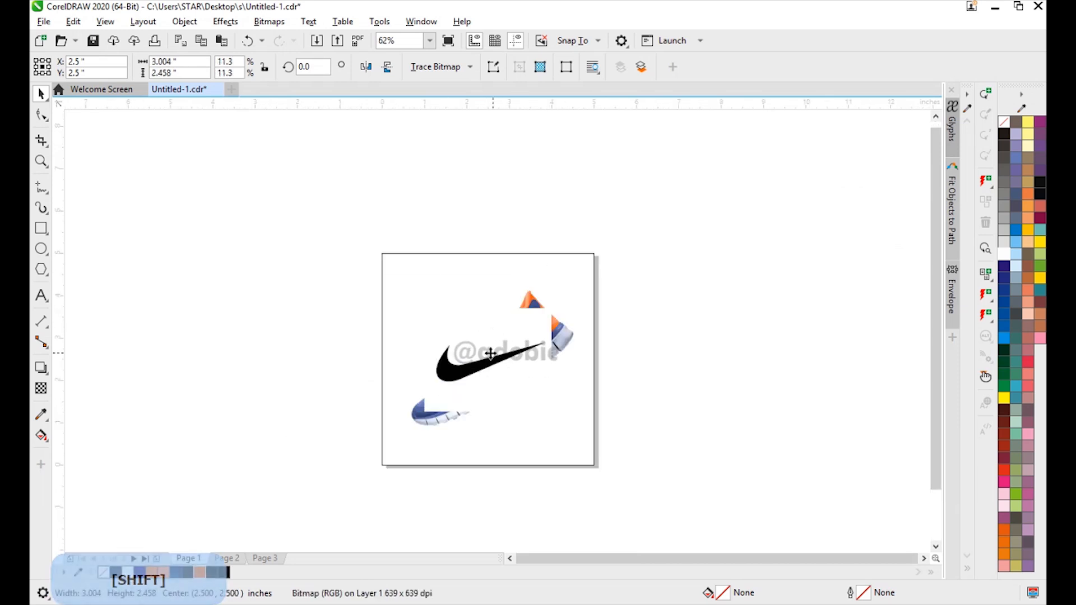
scroll(339, 336, "up", 2)
- Trace the Nike logo bitmap into vector artwork with an Outline trace, using the Line art image type
left_click(454, 67)
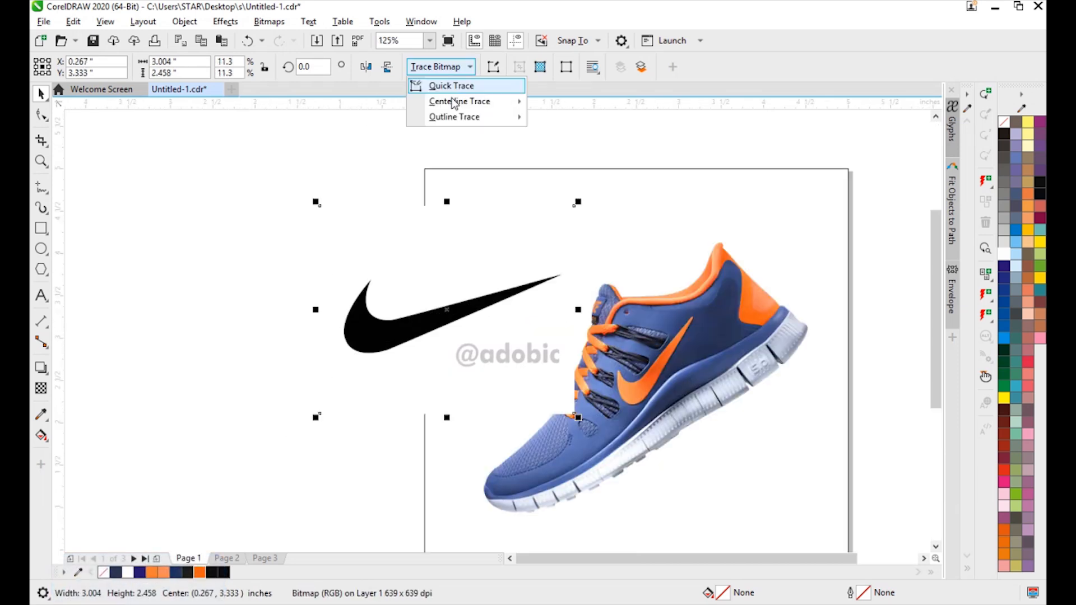
mouse_move(499, 116)
left_click(555, 118)
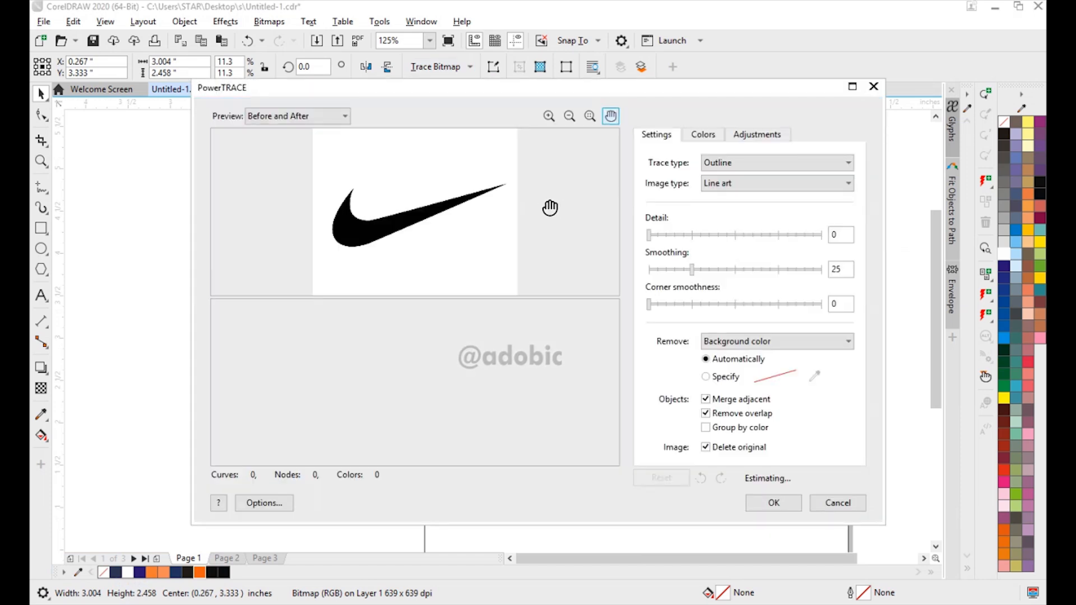
left_click(745, 341)
left_click(734, 376)
left_click(766, 498)
- Move the traced swoosh away from its original place and delete the leftover traced piece behind it
left_click(446, 317)
mouse_move(446, 317)
left_mouse_down()
mouse_move(464, 402)
mouse_move(557, 393)
left_mouse_up()
left_click(431, 320)
key("Delete")
- Rotate the swoosh by about 8.1° and enlarge it to about 8.24 × 4.18 inches over the shoe
left_click(557, 393)
left_click_drag(684, 440, 878, 534)
left_click(595, 390)
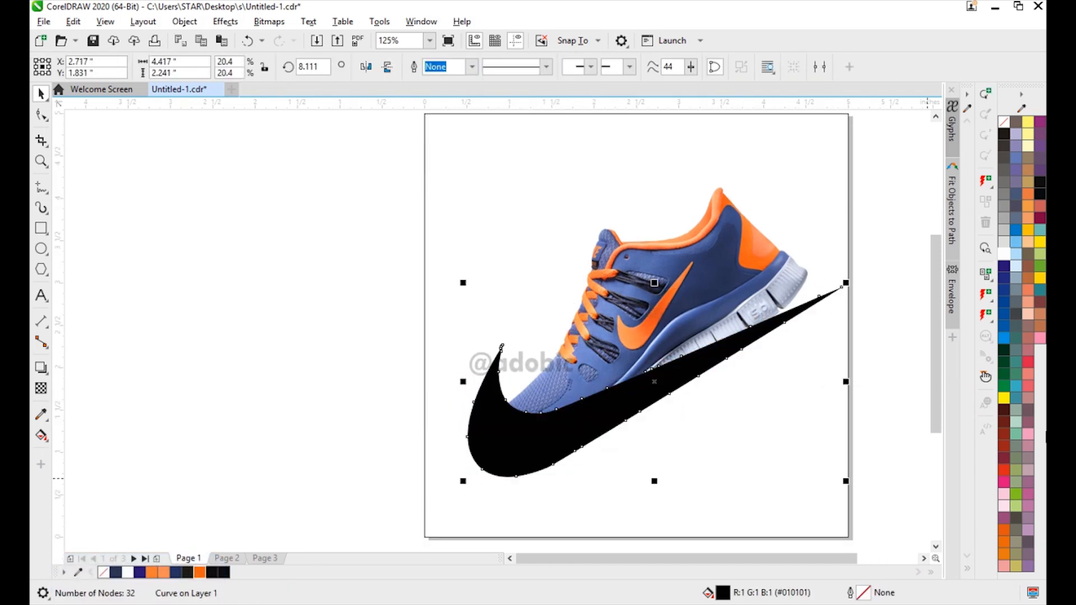
scroll(402, 346, "down", 5)
left_click_drag(514, 330, 596, 288)
scroll(436, 387, "up", 3)
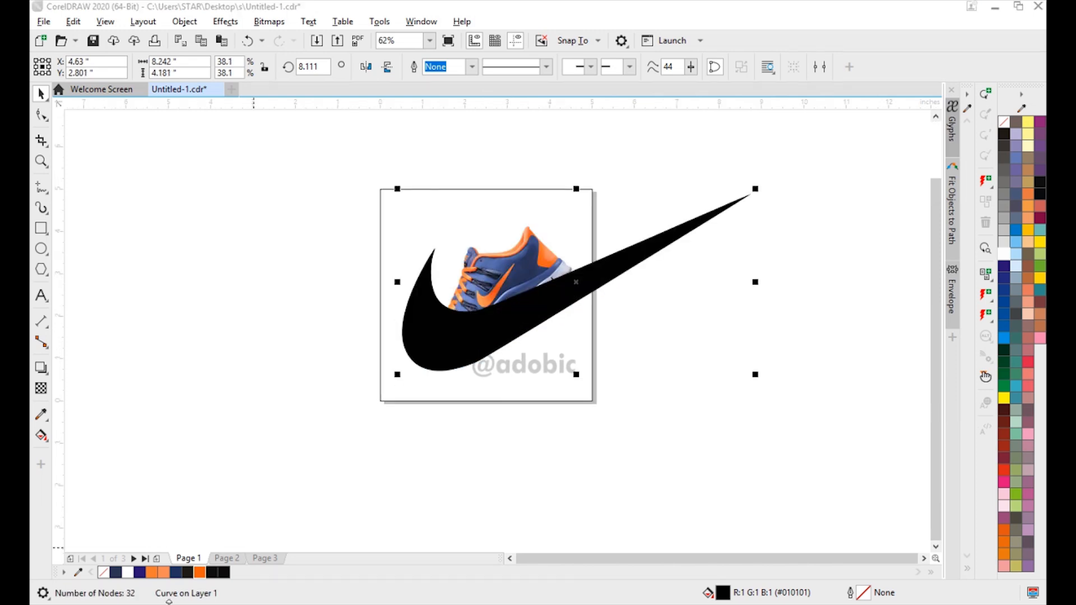
- Send the swoosh one level back behind the shoe and reduce it to about 7.4 × 3.76 inches
key("ctrl")
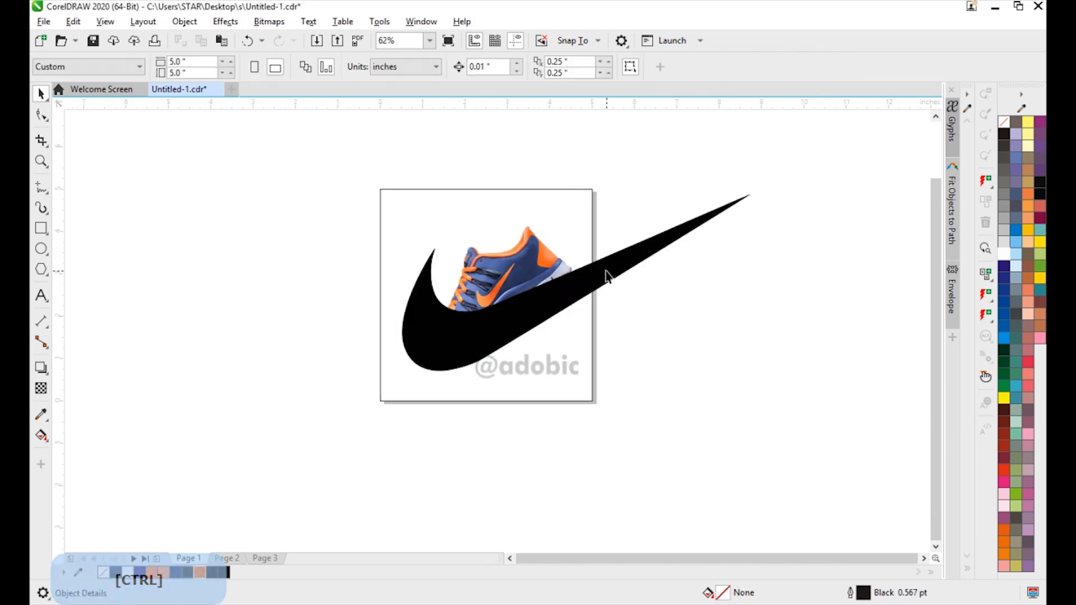
key("ctrl+Page_Down")
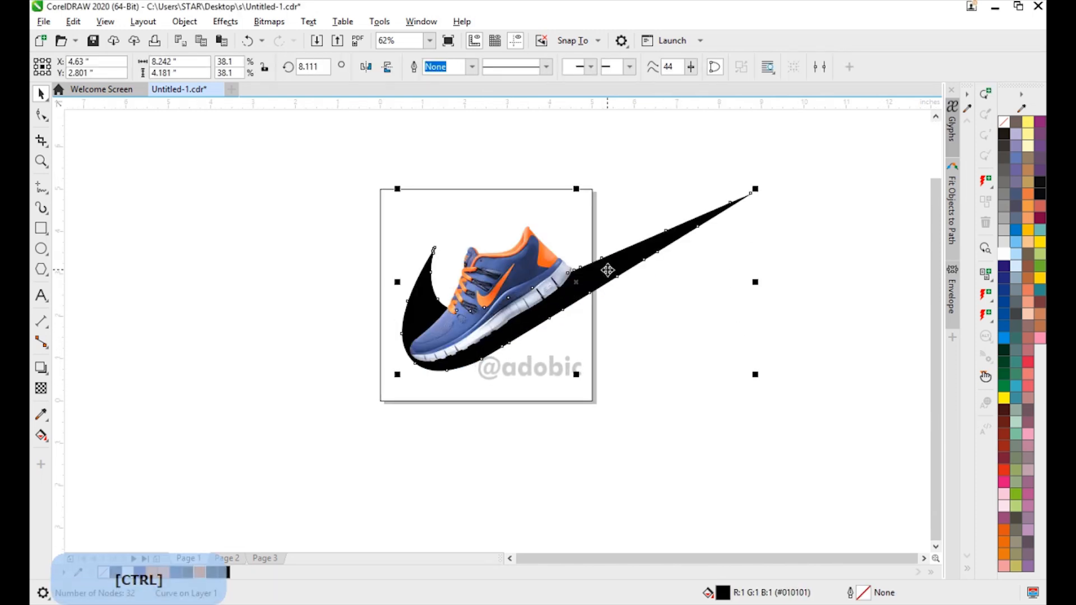
left_click_drag(754, 189, 720, 210)
- Scale the shoe down slightly so it sits inside the curve of the swoosh
left_click(571, 224)
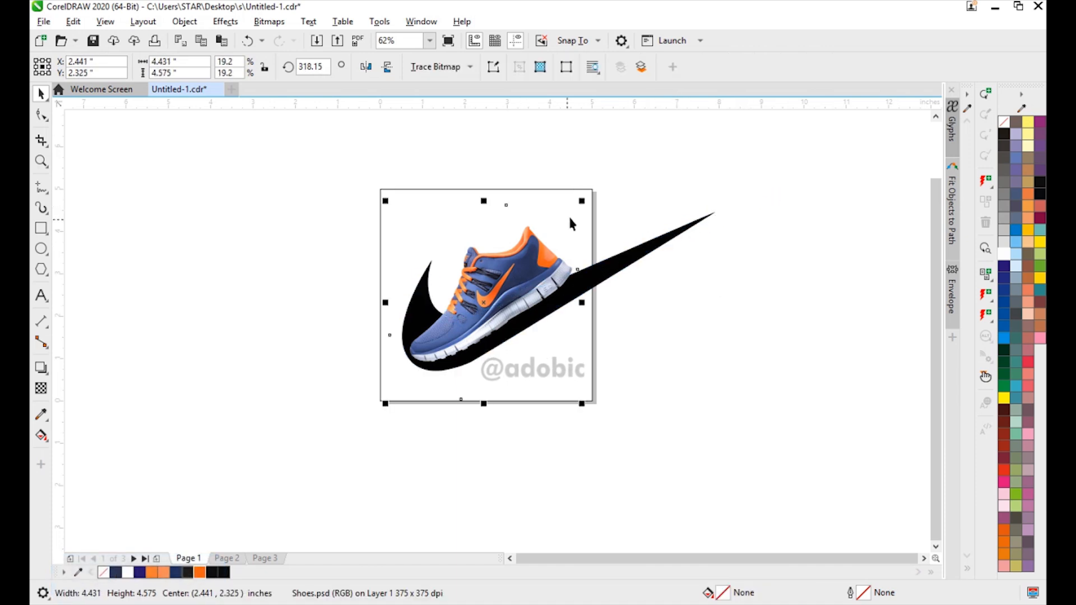
left_click_drag(582, 201, 566, 252)
left_click(608, 314)
scroll(596, 259, "up", 2)
- Sample the dark blue (#293259) from the shoe and fill the page-size background rectangle with it
left_click(41, 415)
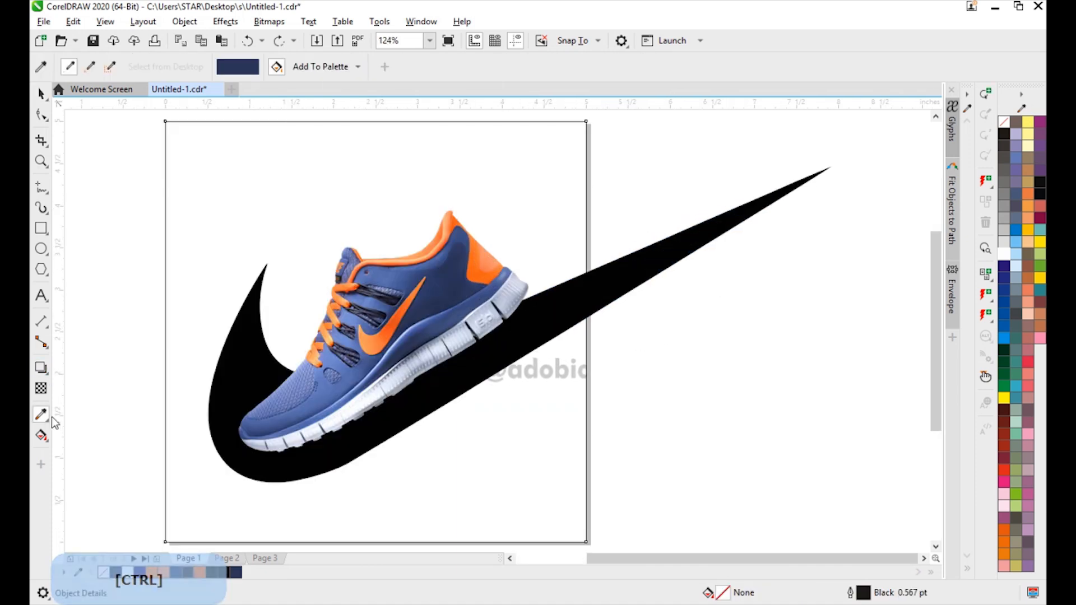
key("shift")
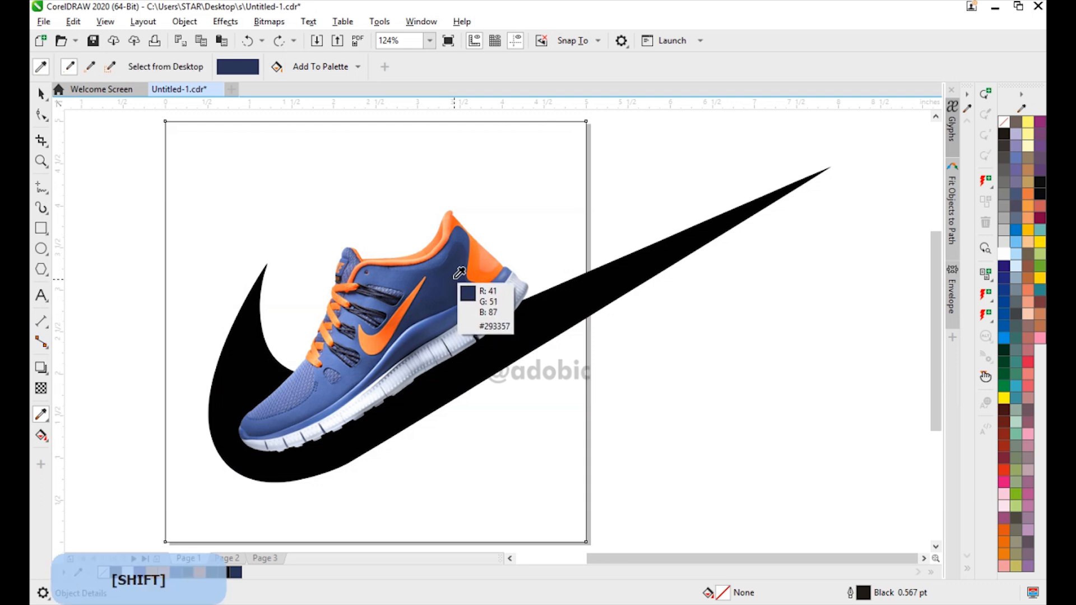
left_click(192, 134)
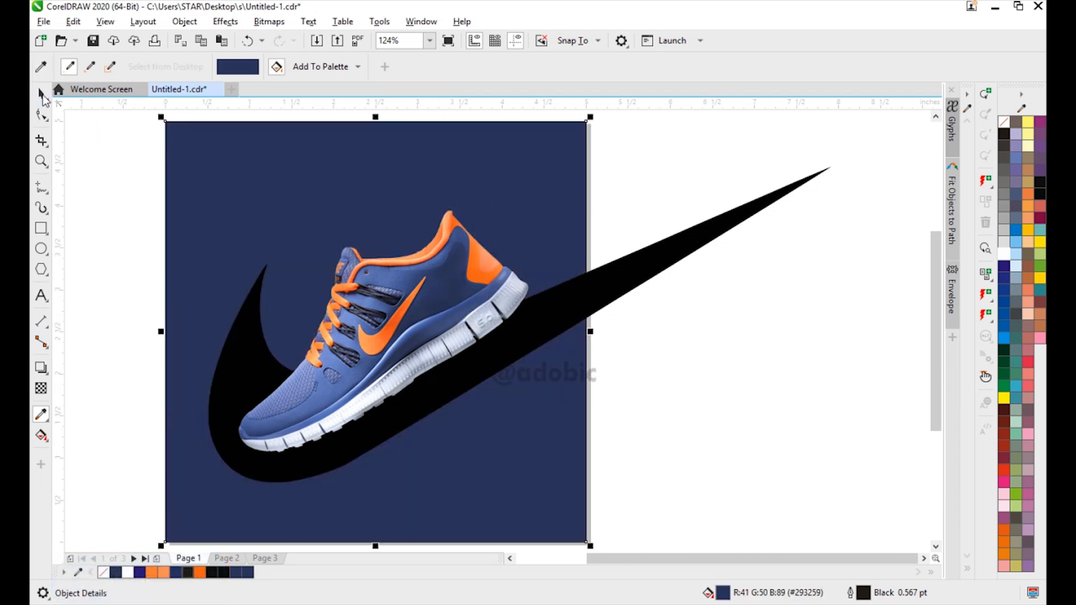
left_click(41, 95)
- Apply a diagonal linear fountain fill to the background, match its end colour to the dark blue start, and add a colour node at 56%
key("g")
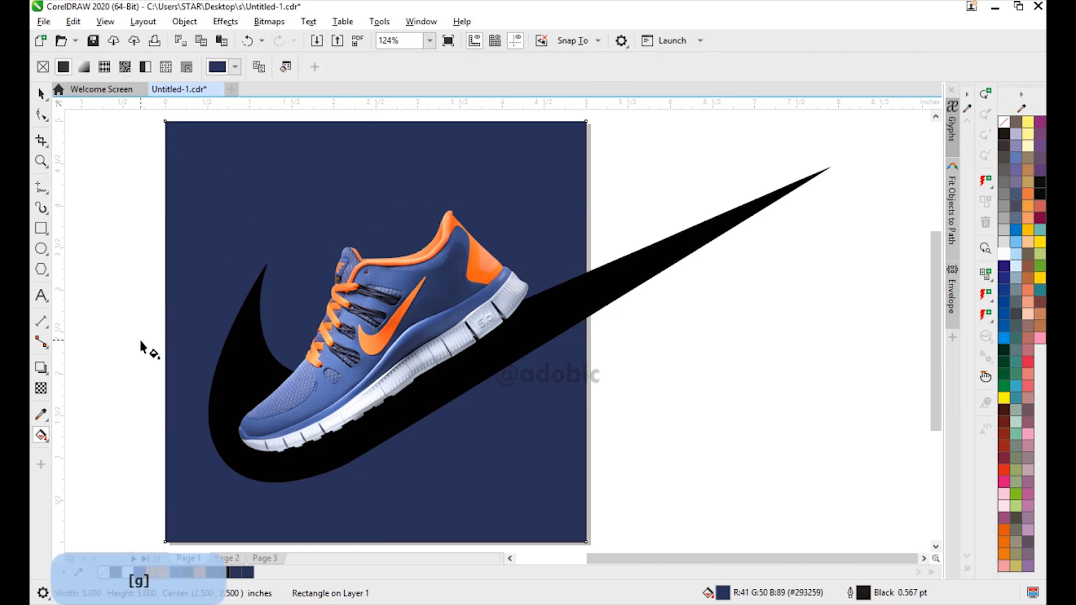
left_click_drag(181, 138, 574, 530)
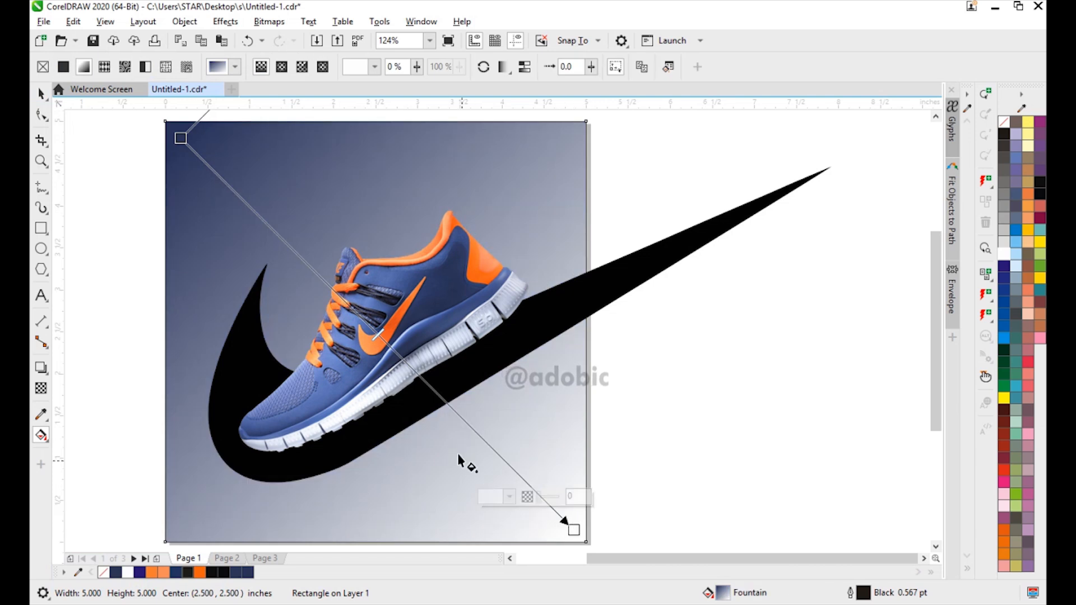
mouse_move(576, 531)
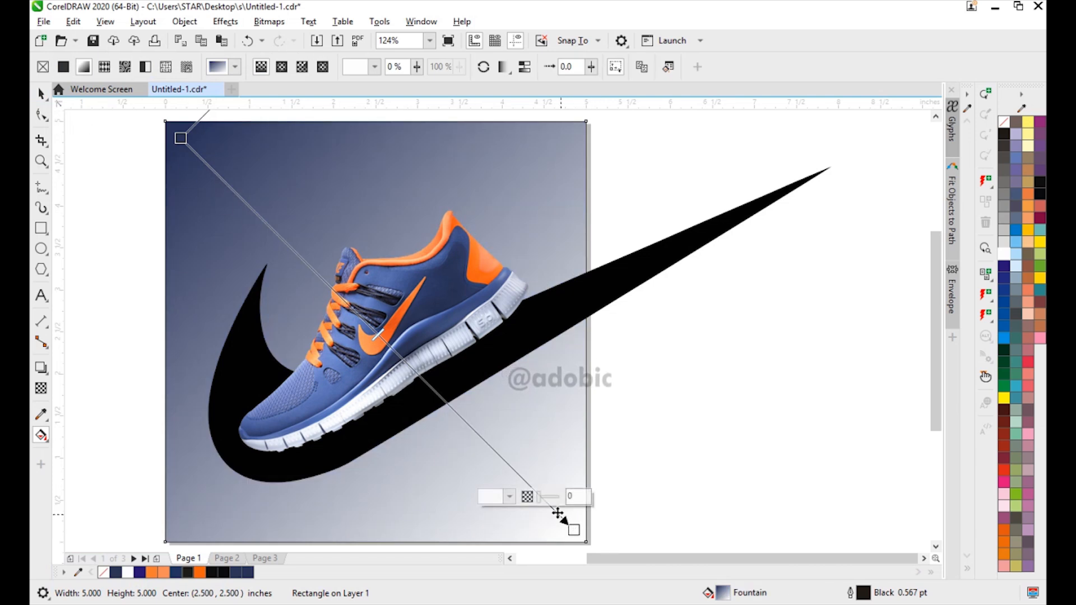
left_click(509, 497)
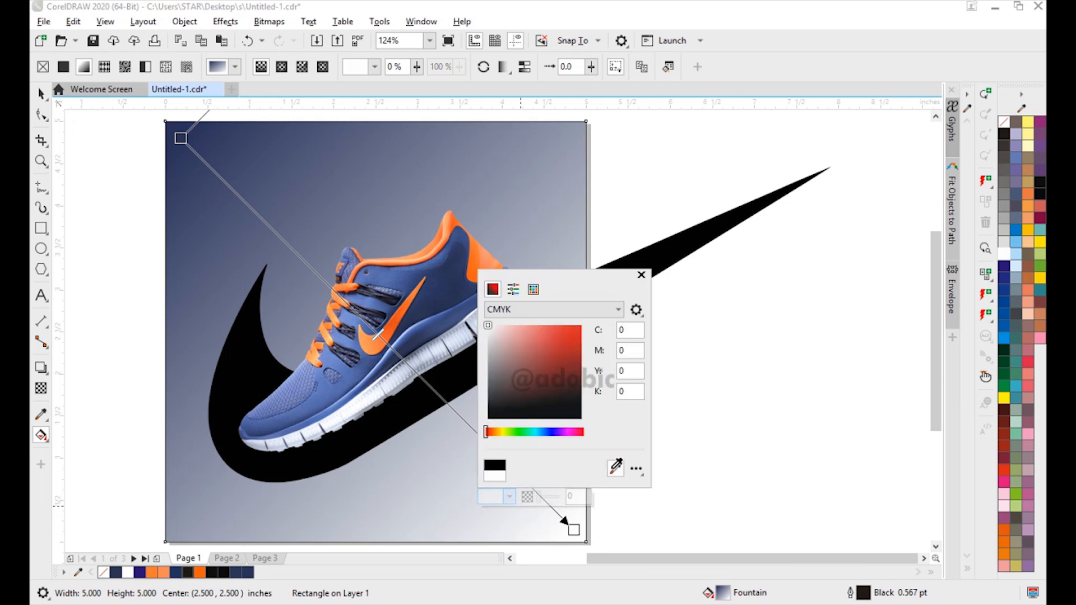
left_click(182, 141)
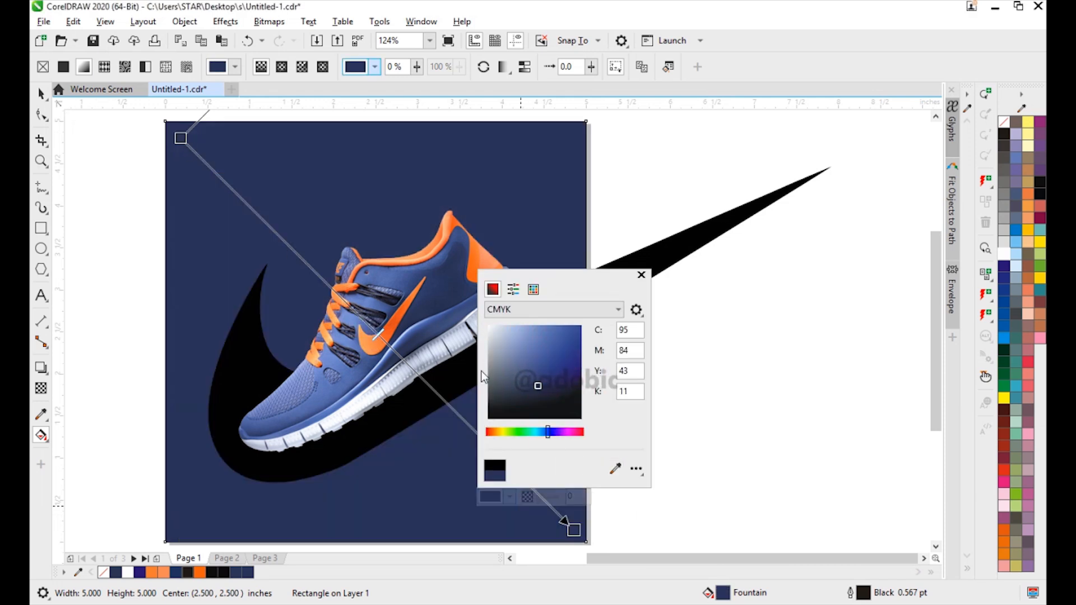
left_click(398, 362)
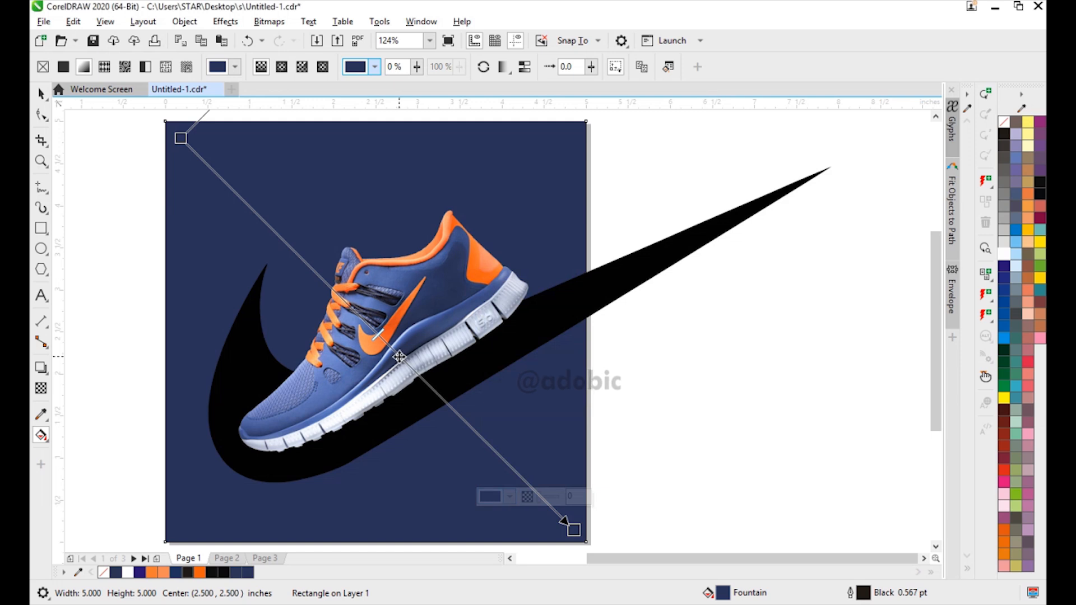
double_click(399, 357)
left_click(336, 372)
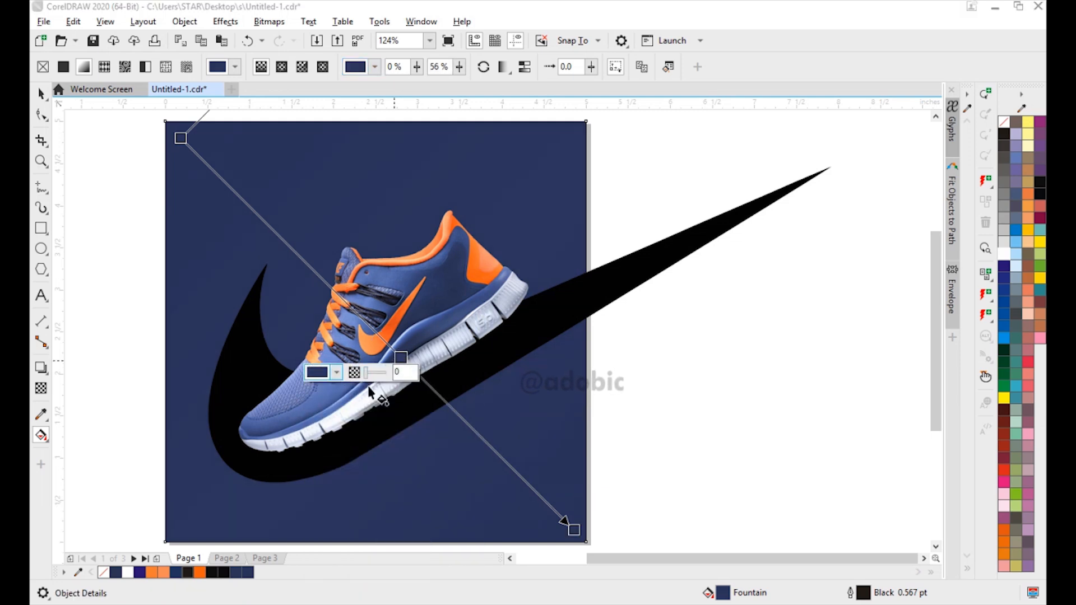
- Darken the fountain fill's end node by setting its CMYK black value to 75
left_click(572, 527)
left_click(508, 497)
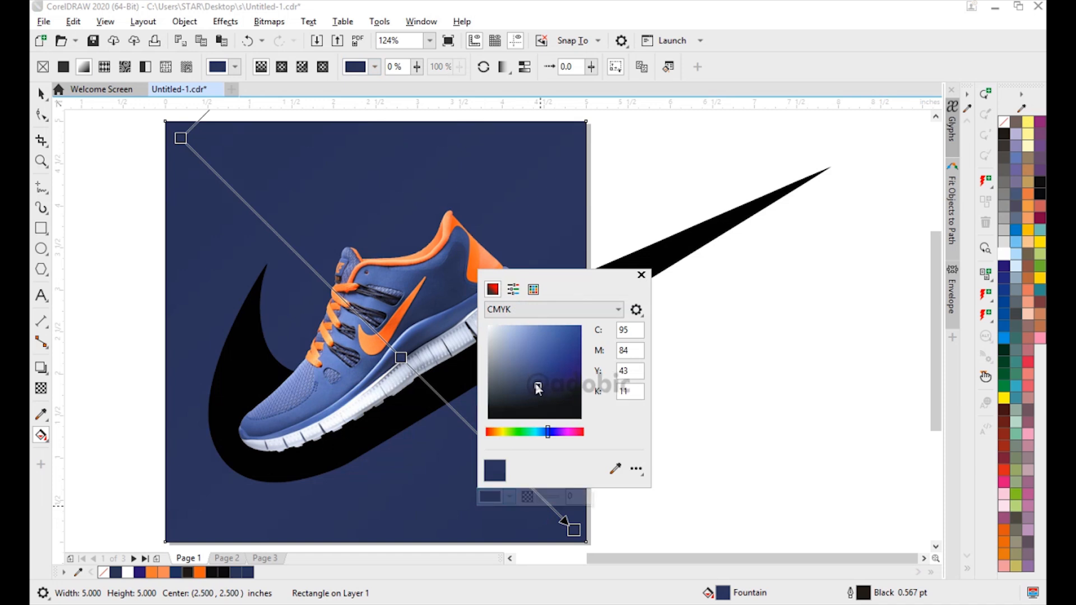
type("33")
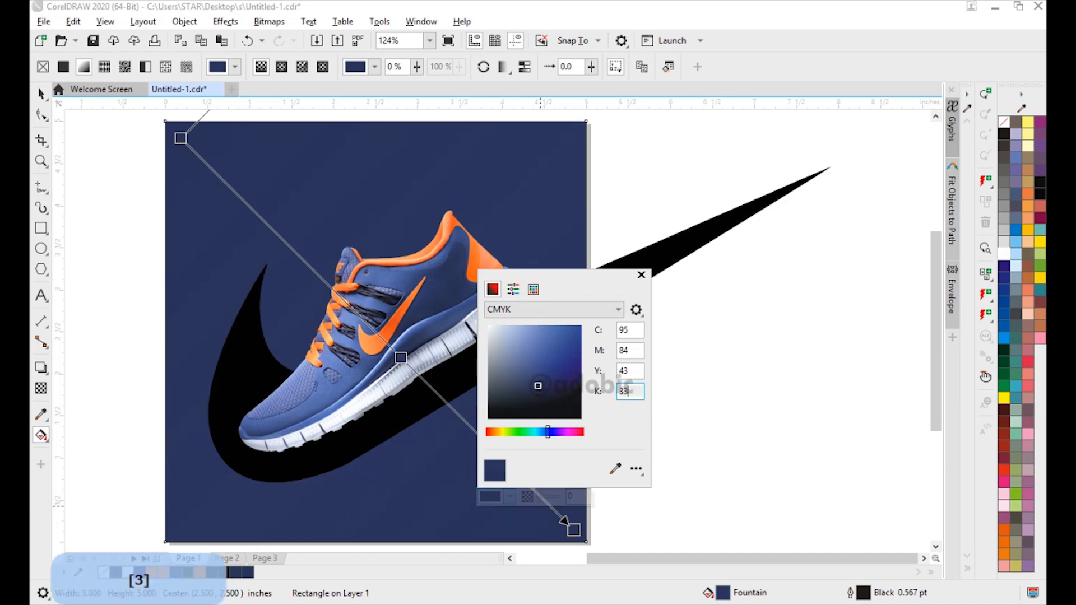
key("shift+Tab")
key("Tab")
type("5")
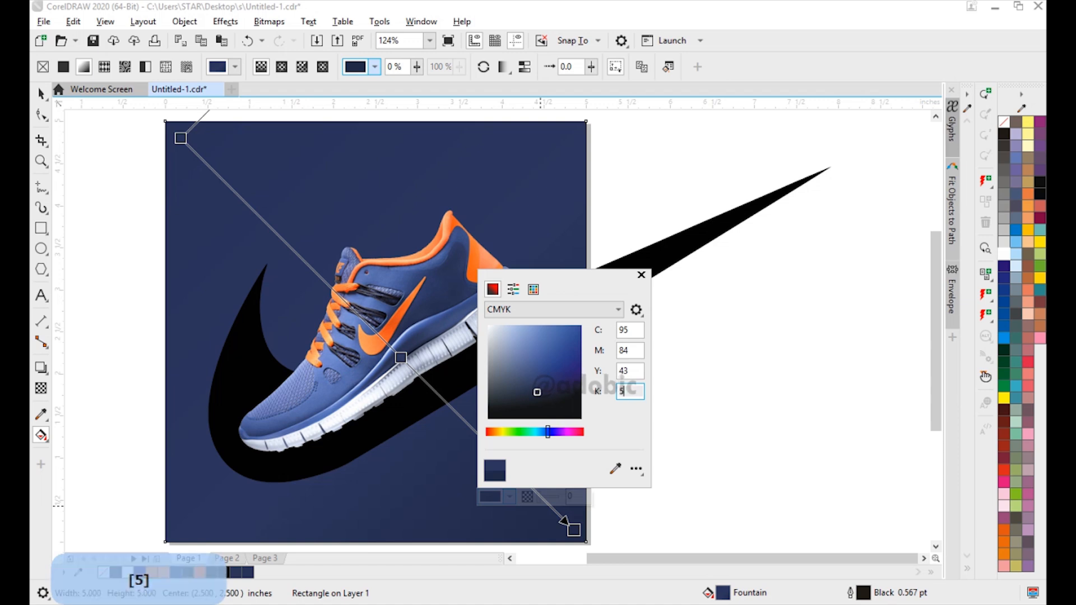
key("Tab")
type("75")
key("Return")
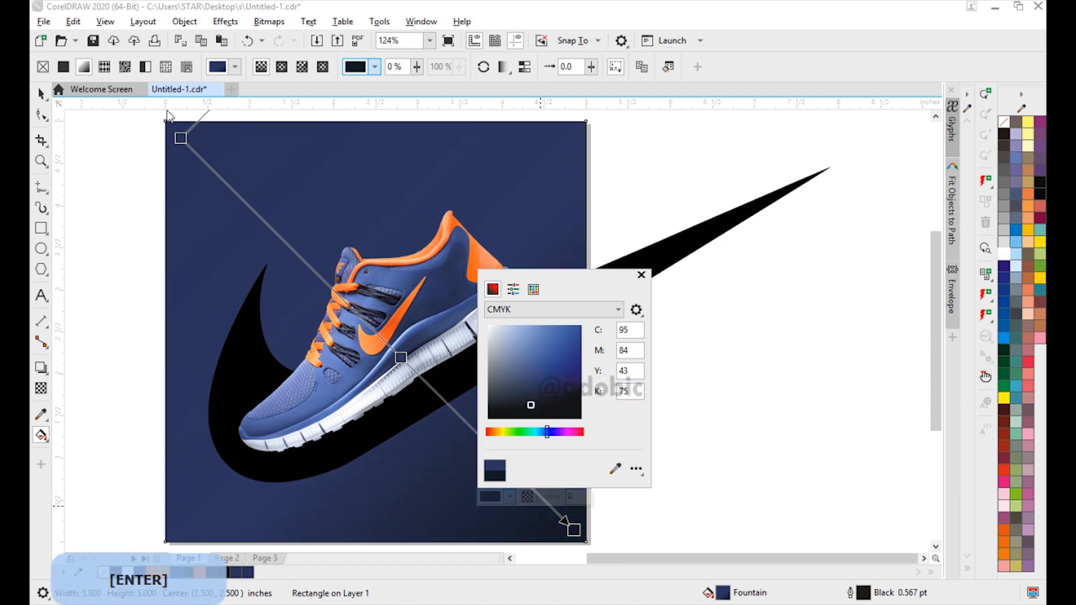
- Set the fountain fill's start node to the dark end colour (C 95, M 84, Y 43, K 75) by sampling it
left_click(188, 145)
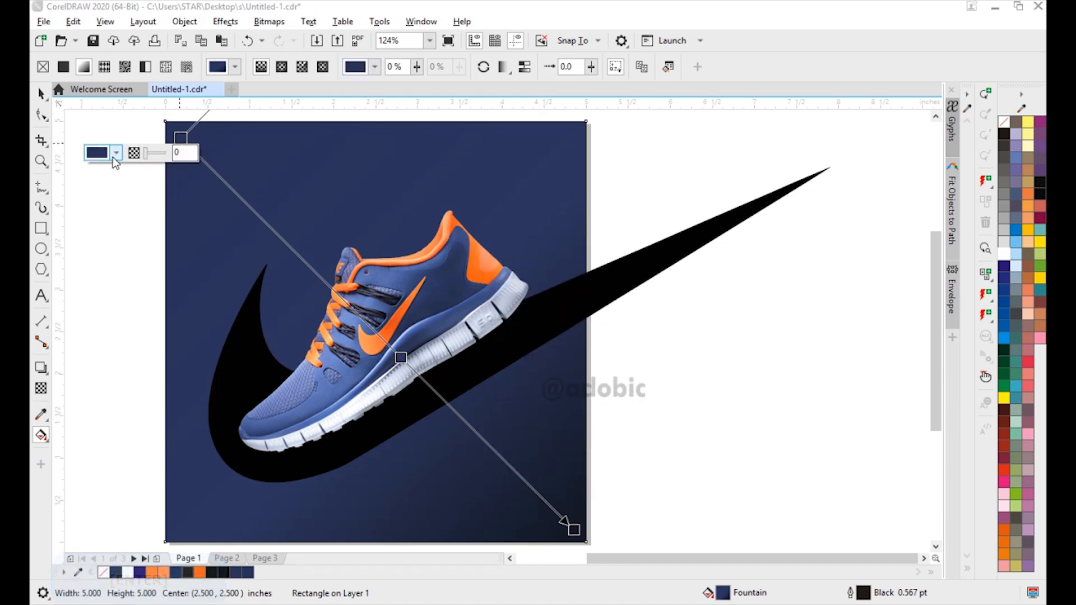
left_click(116, 152)
left_click(120, 181)
left_click(221, 320)
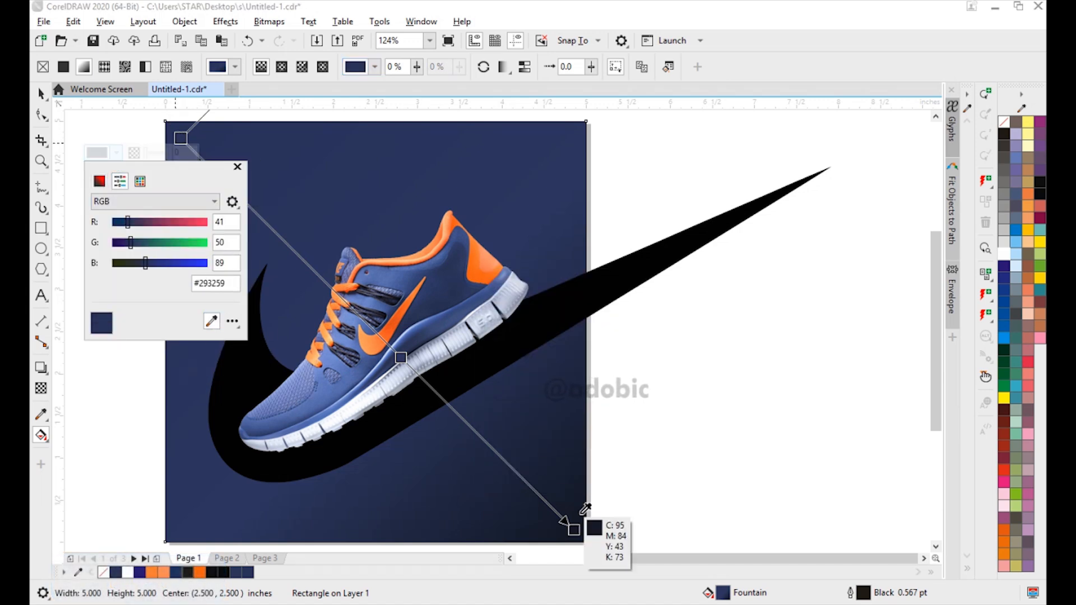
left_click(581, 523)
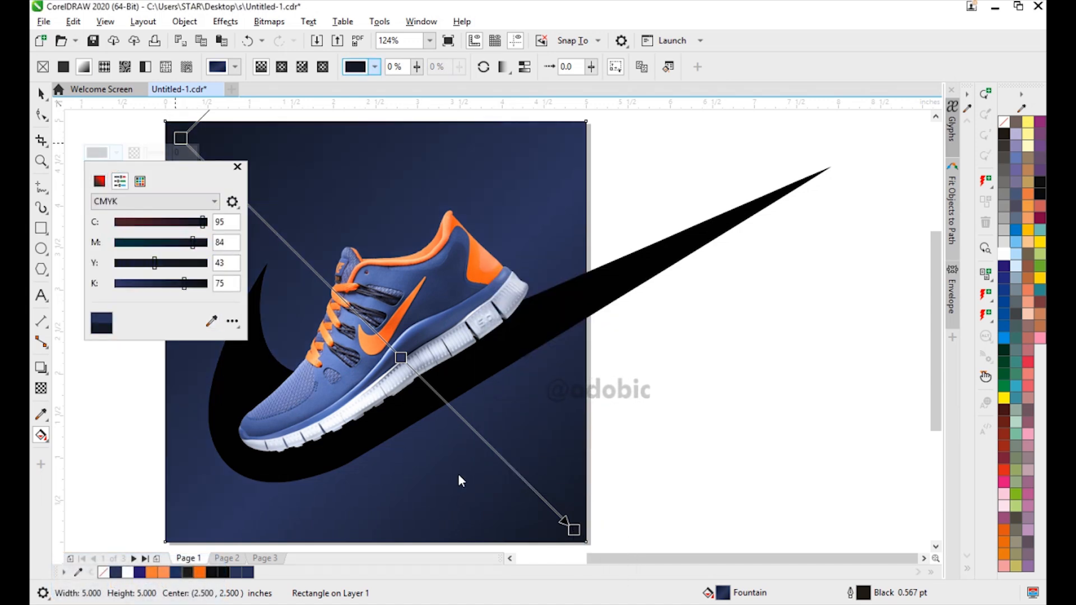
left_click(238, 167)
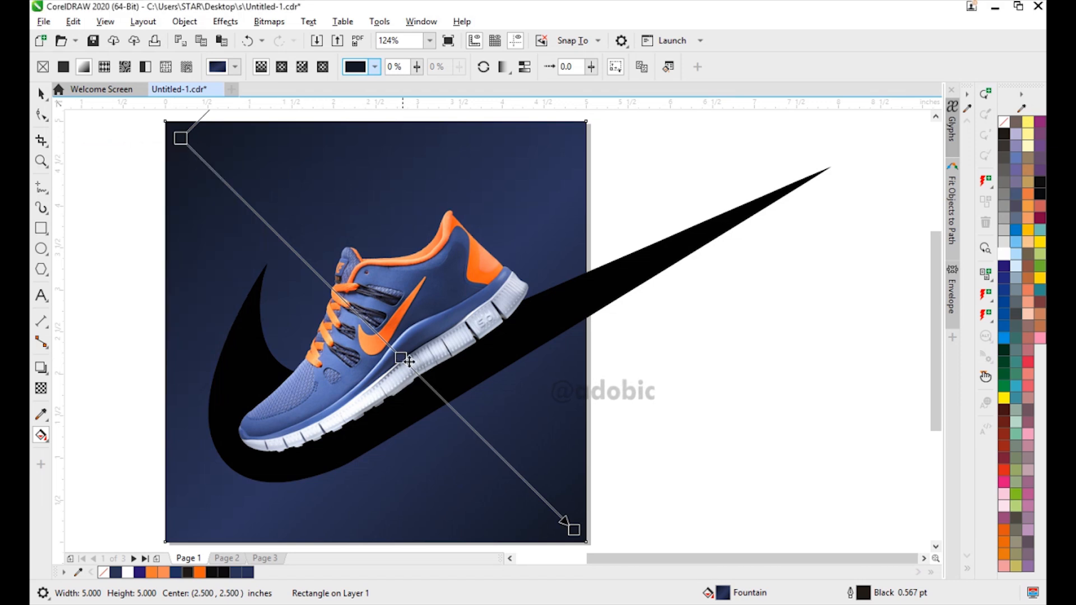
- Stretch the fountain fill's start and end handles to the opposite corners of the background square
left_click_drag(577, 528, 555, 533)
left_click_drag(180, 138, 166, 122)
left_click_drag(553, 532, 585, 542)
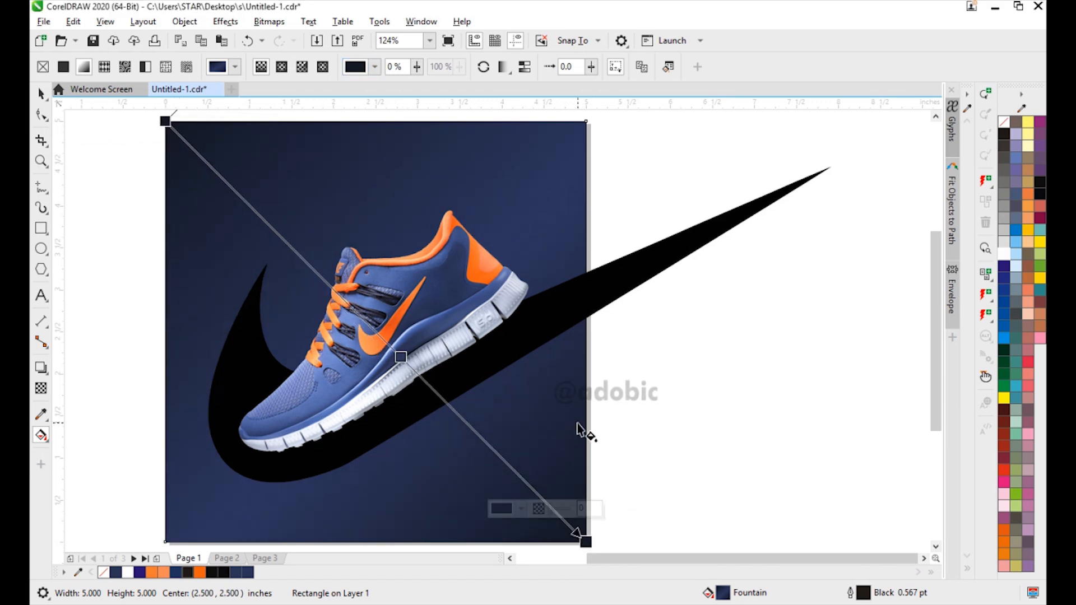
key("space")
- Fill the swoosh behind the shoe with white
scroll(346, 263, "down", 1)
left_click(485, 270)
left_click(1004, 254)
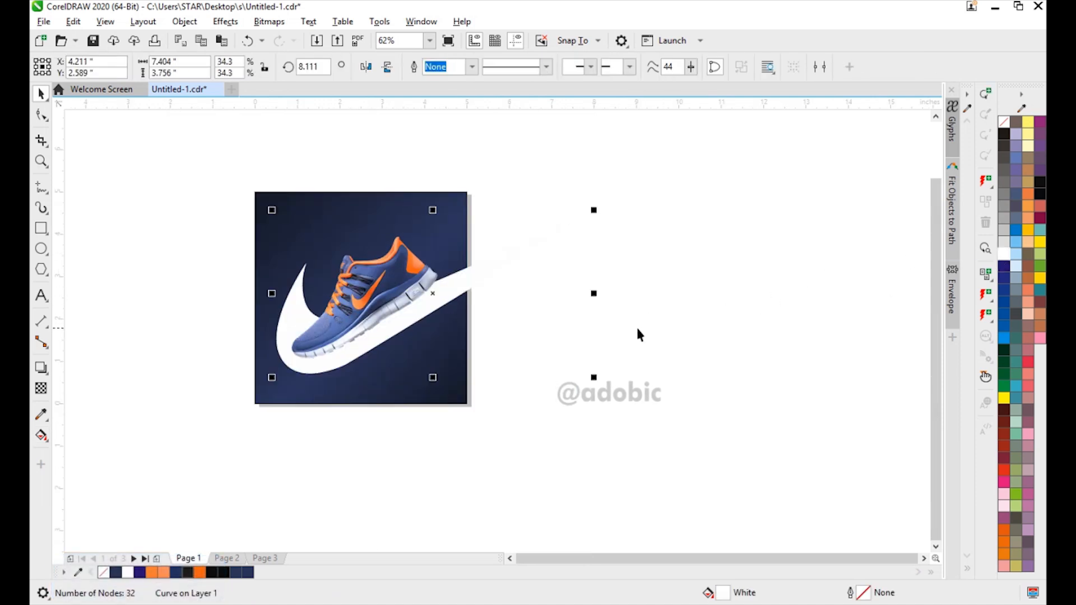
key("F4")
scroll(549, 343, "down", 1)
left_click(397, 198)
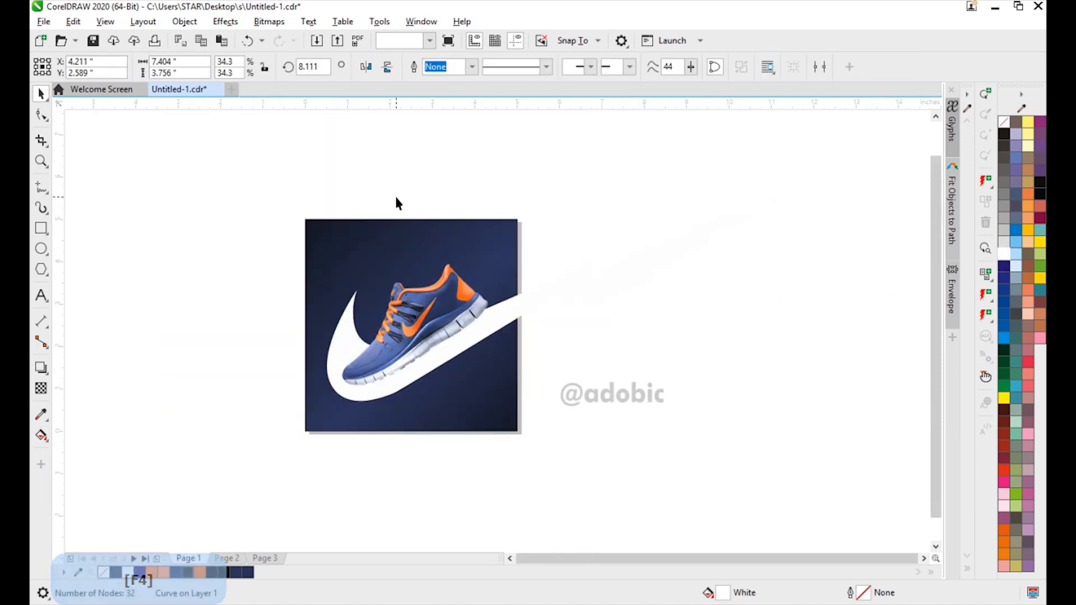
- Add the artistic text "NIKE" above the background square
left_click(44, 294)
left_click(336, 194)
type("NIKE")
left_click(42, 95)
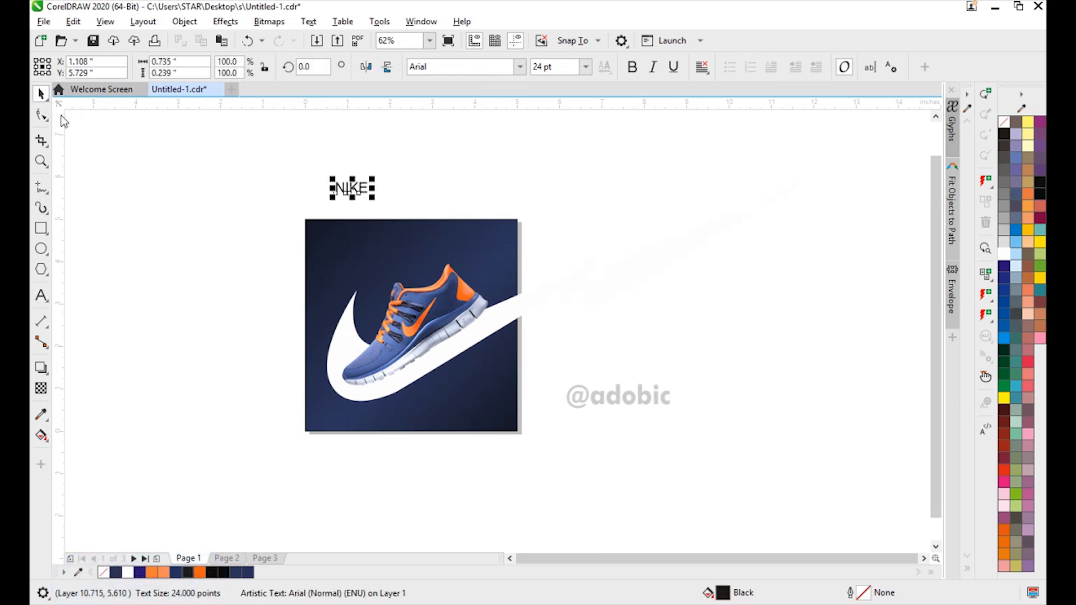
- Change the font of the NIKE text to Arial Black
scroll(504, 224, "up", 2)
left_click(520, 66)
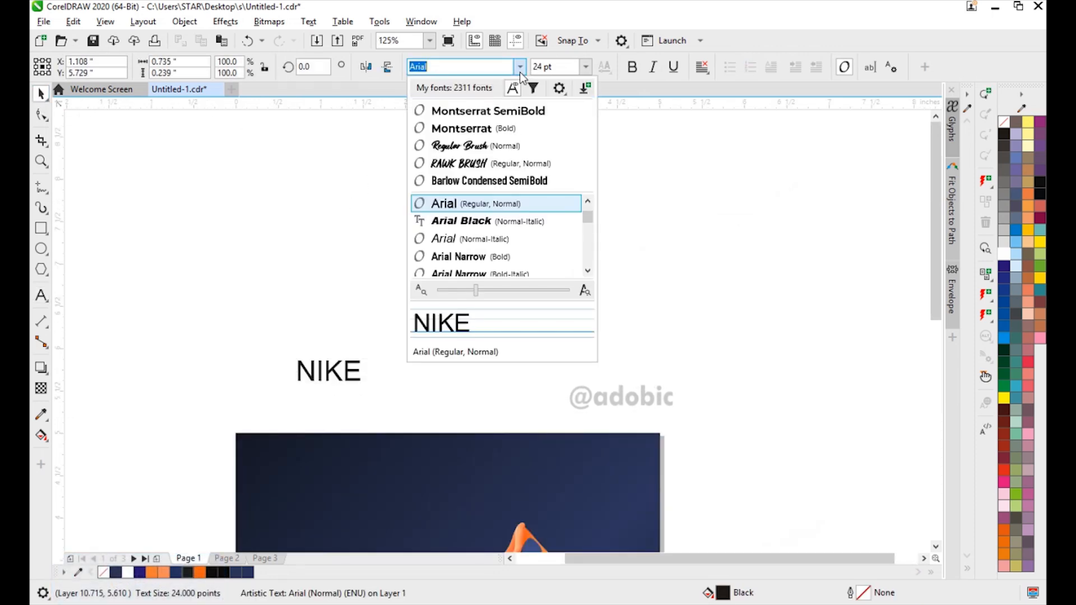
key("Down")
key("Down")
key("Down")
key("Down")
key("Down")
key("Down")
key("Return")
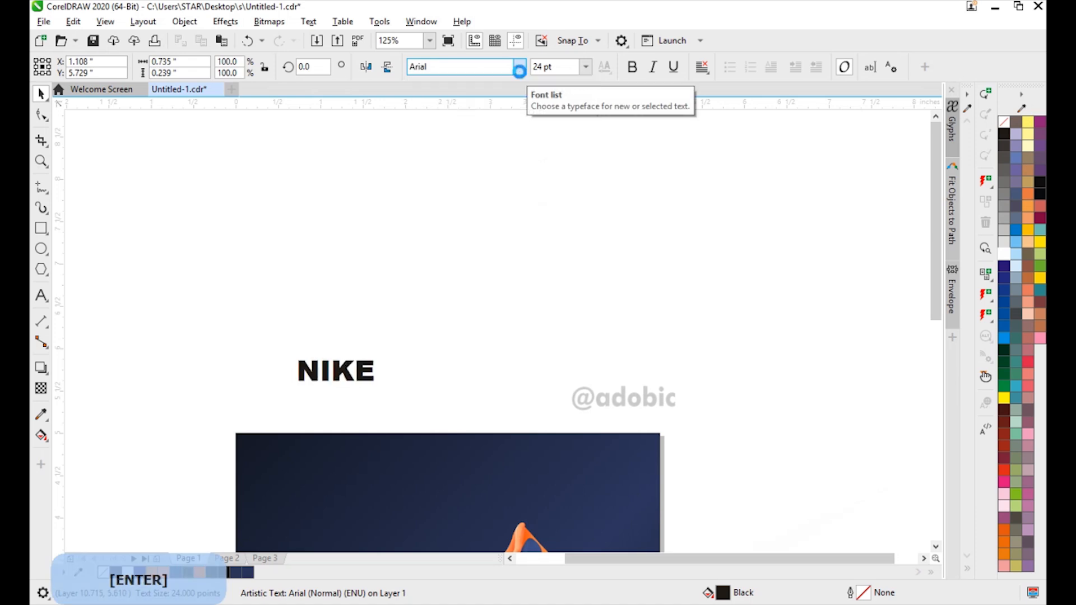
- Move the NIKE text just above the background square, aligned with its left edge
scroll(420, 408, "up", 1)
left_click_drag(411, 259, 401, 260)
scroll(449, 260, "down", 1)
scroll(494, 336, "down", 1)
scroll(487, 410, "up", 1)
- Duplicate the NIKE text to the right at equal spacing into a row of ten words and group them
left_click_drag(449, 225, 477, 266)
right_click(471, 262)
key("ctrl+d")
key("ctrl+d")
key("ctrl+d")
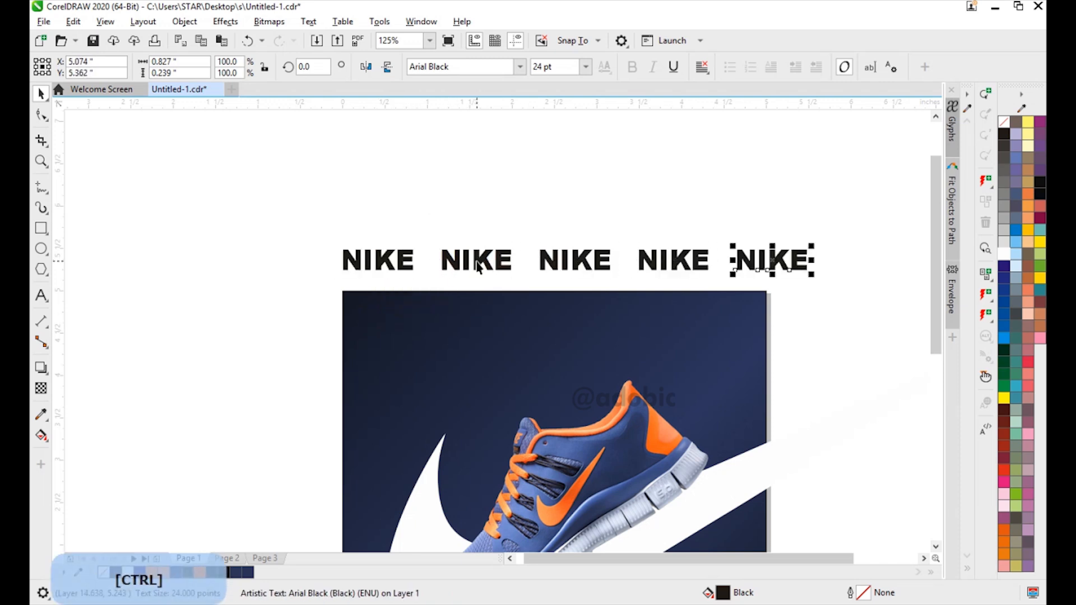
key("ctrl+d")
key("ctrl+d")
key("ctrl+d")
scroll(496, 334, "down", 1)
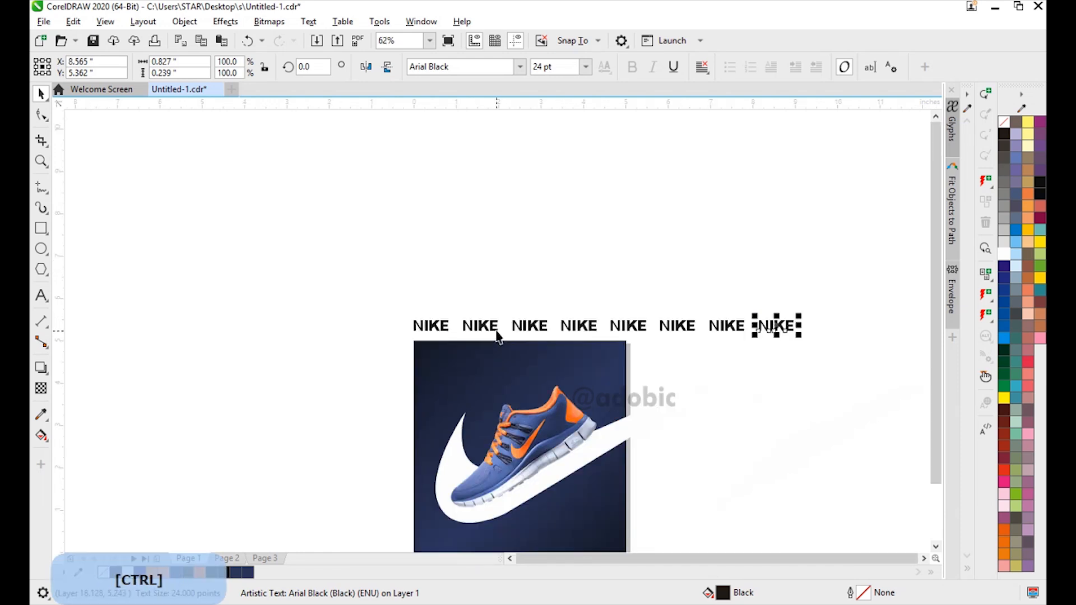
key("ctrl+d")
key("ctrl+d")
left_click_drag(856, 355, 893, 352)
key("ctrl+g")
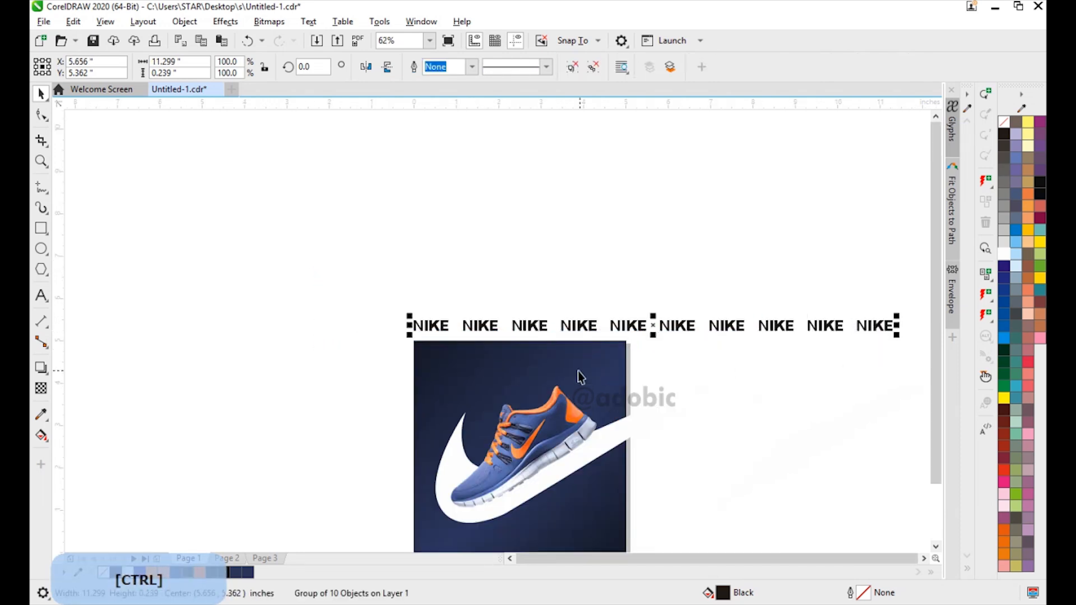
- Place a copy of the grouped NIKE row below the first one, offset to the left by about 0.57 inches
scroll(492, 355, "down", 1)
scroll(490, 279, "up", 3)
left_click_drag(479, 218, 449, 251)
right_click(486, 254)
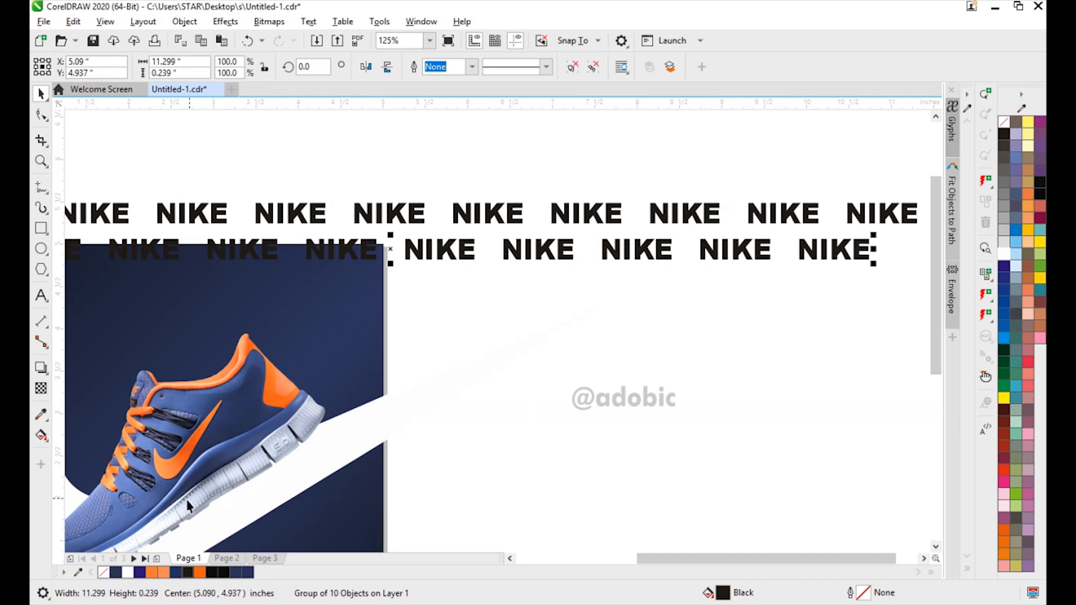
- Delete all the colors from the document palette
double_click(116, 572)
left_click(521, 174, "shift")
left_click(635, 213)
left_click(583, 343)
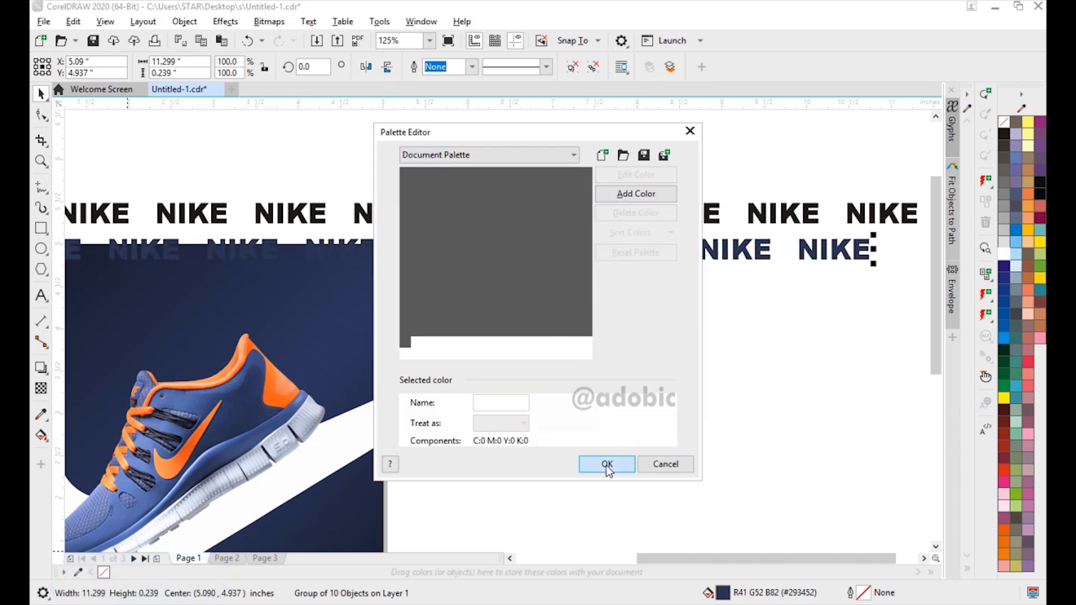
left_click(607, 466)
- Sample the orange from the shoe with the Color Eyedropper and give the lower NIKE row an orange outline with no fill
left_click(41, 415)
left_click(273, 392)
scroll(303, 256, "up", 1)
left_click(588, 314)
key("space")
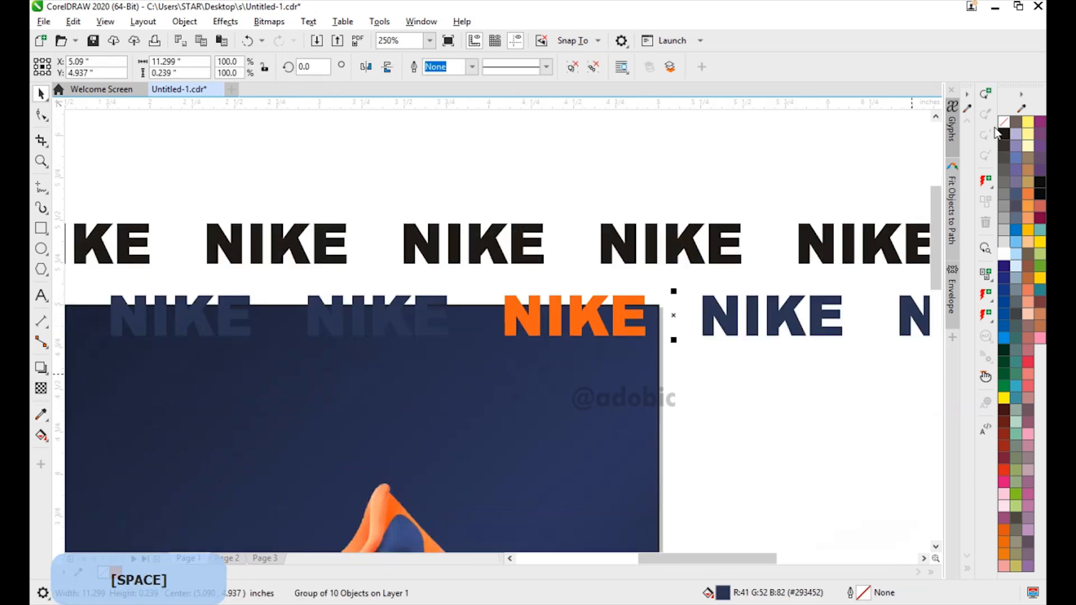
left_click(1003, 122)
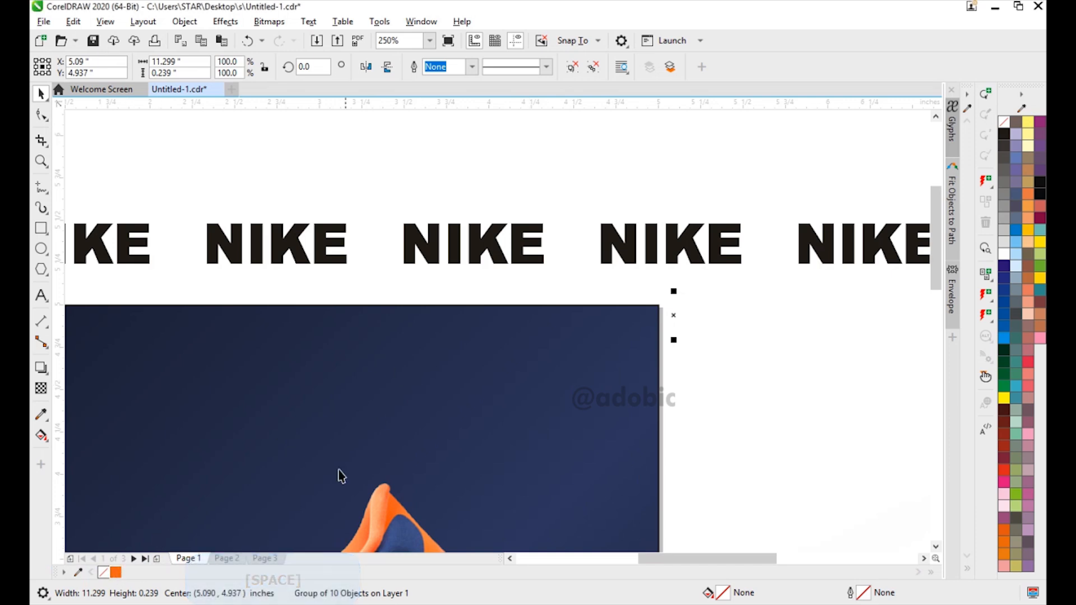
right_click(116, 573)
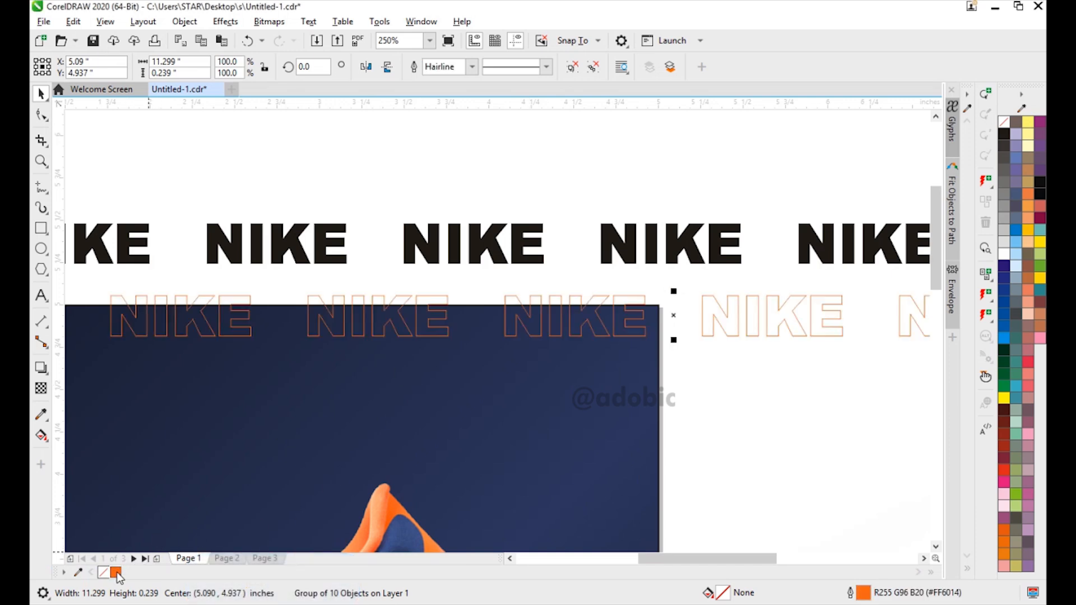
- Set the outline width of the lower NIKE row to 0.6 pt
type("1.5")
double_click(433, 68)
type(".8pt")
key("Return")
double_click(433, 66)
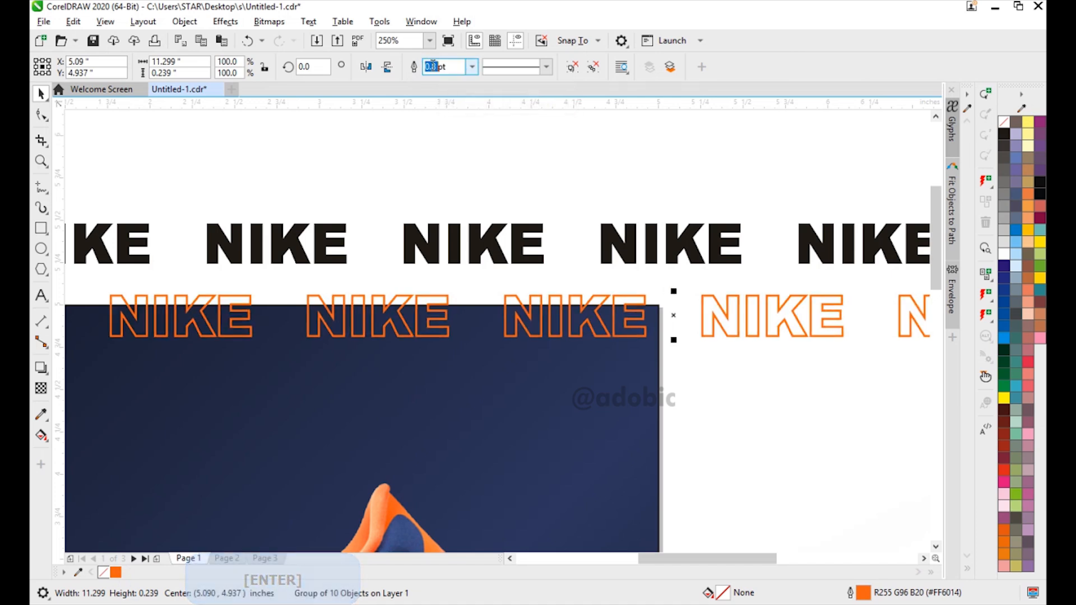
type(".6")
key("Return")
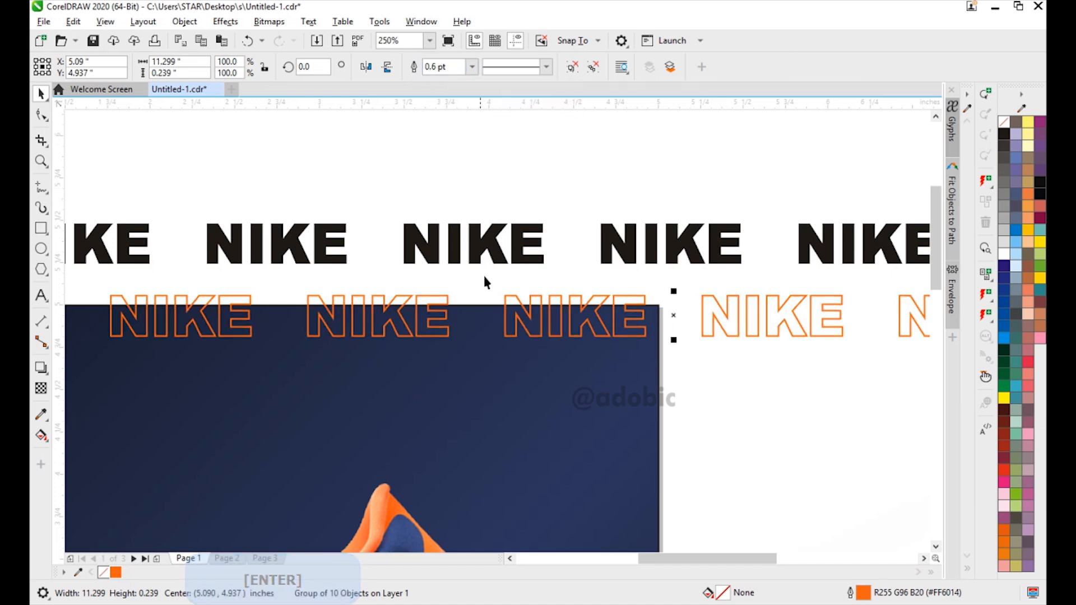
- Adjust the brightness and contrast of the shoe bitmap slightly
scroll(528, 305, "down", 4)
left_click(500, 377)
scroll(501, 377, "up", 2)
key("m")
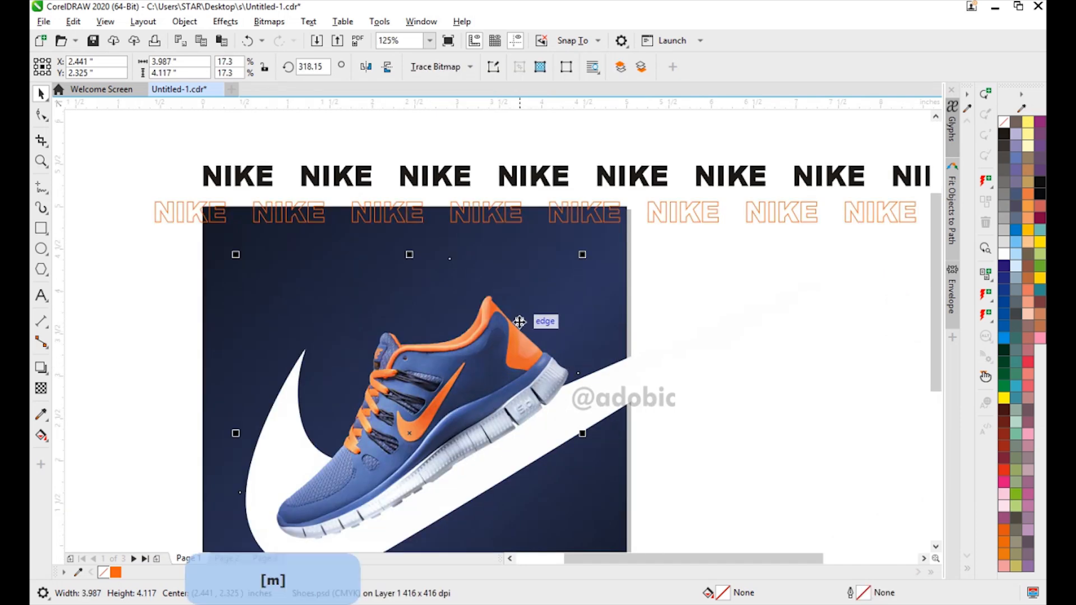
key("ctrl+b")
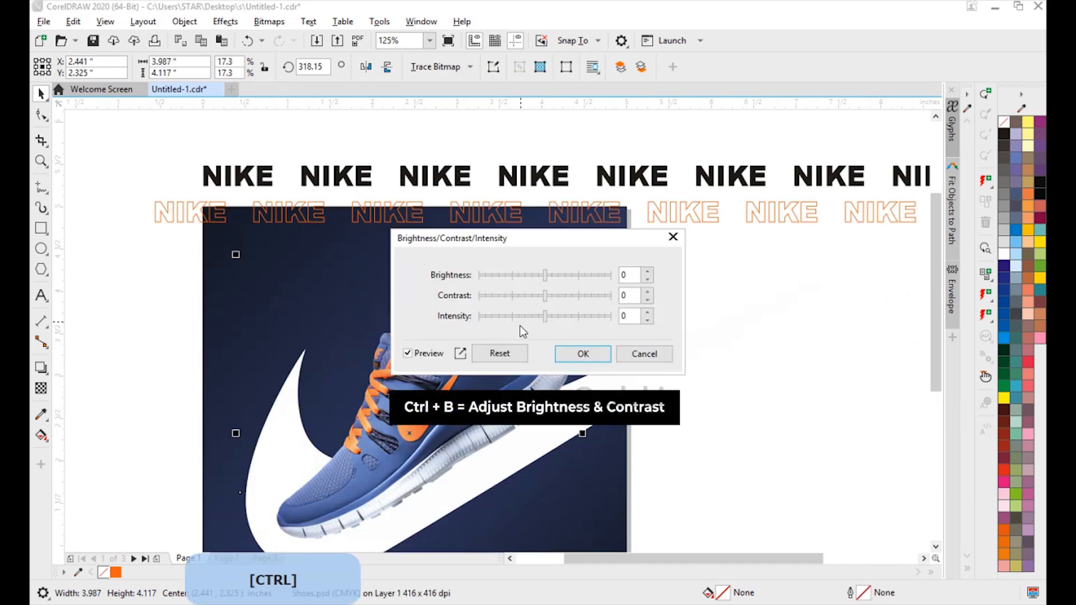
left_click_drag(543, 230, 612, 195)
left_click_drag(613, 238, 278, 210)
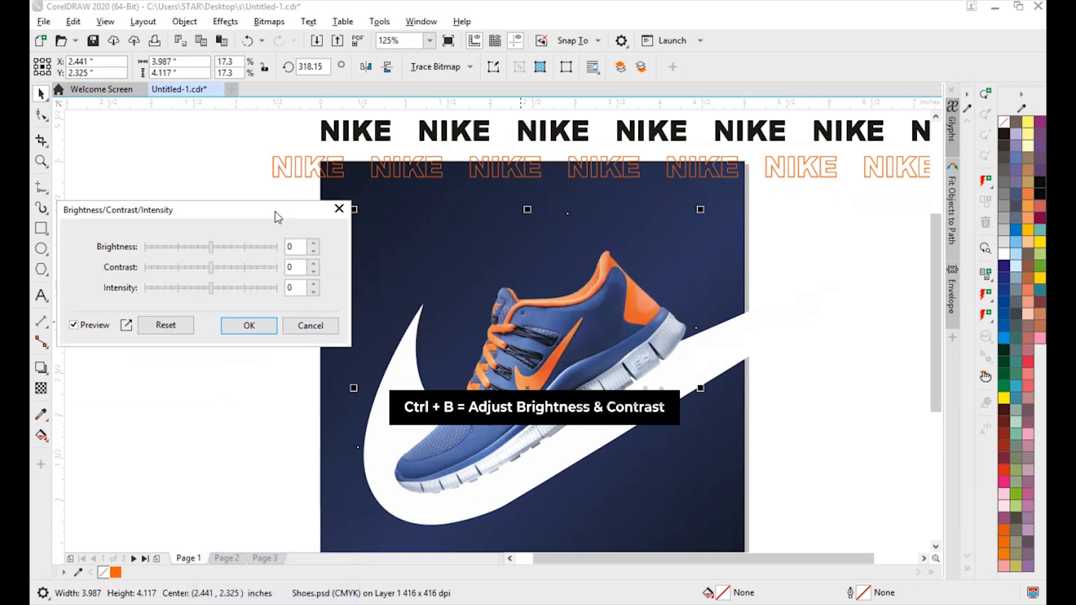
left_click_drag(216, 269, 204, 289)
left_click_drag(211, 247, 214, 247)
left_click(273, 332)
left_click(267, 362)
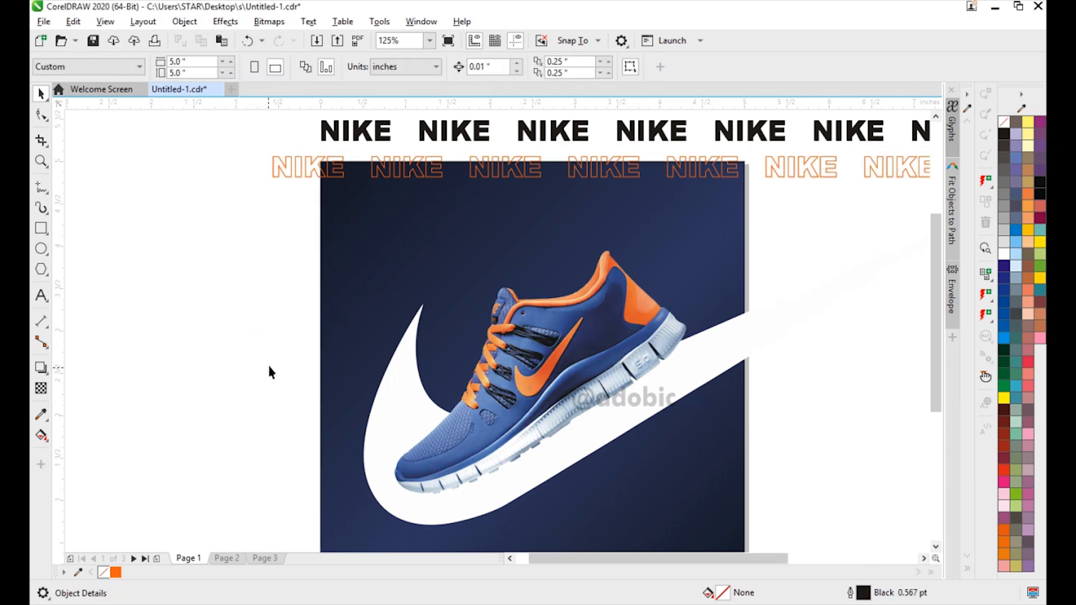
- Move both NIKE rows down so that the upper one sits just inside the square's top edge
key("F4")
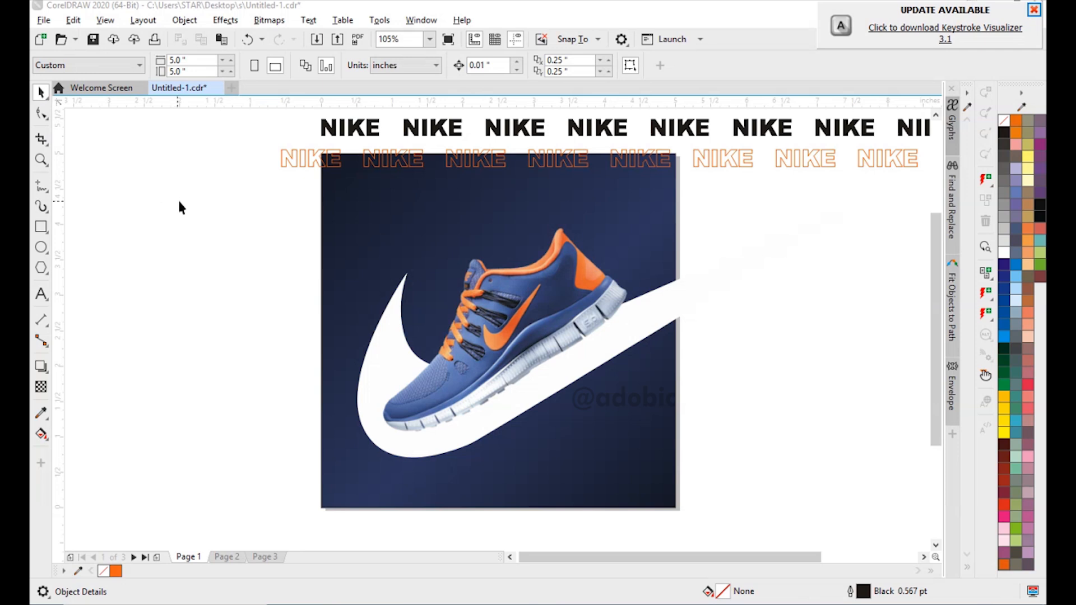
left_click(408, 166)
scroll(395, 166, "down", 1)
scroll(596, 322, "up", 1)
left_click(452, 296, "shift")
left_click_drag(451, 296, 454, 334)
- Set the transparency merge mode of the upper solid NIKE row to Divide
left_click(411, 336)
scroll(497, 331, "up", 1)
left_click(41, 387)
left_click(220, 65)
left_click(214, 151)
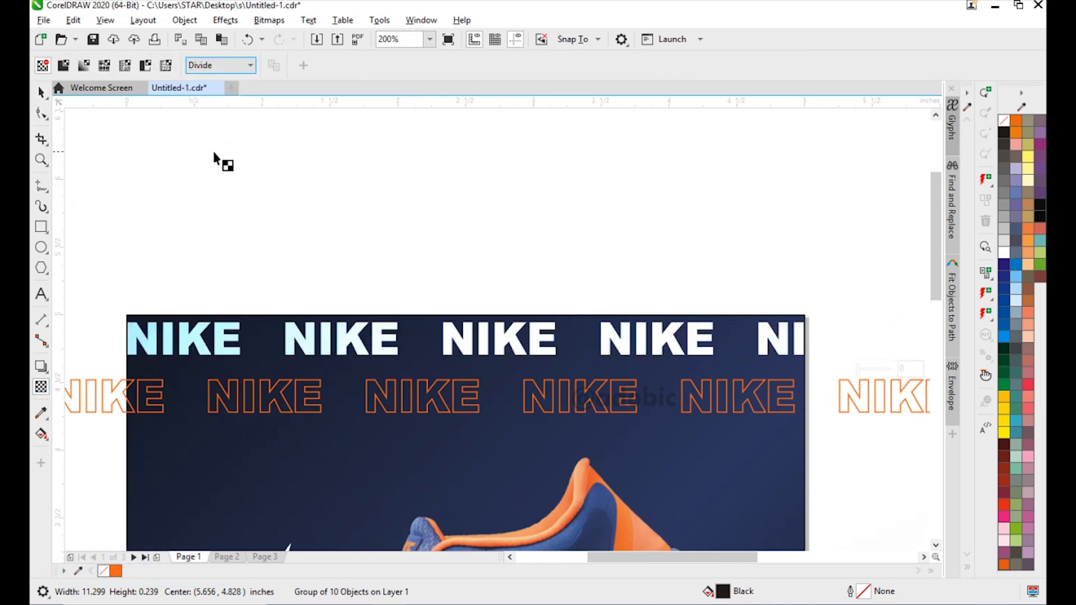
- Apply a uniform transparency of 93 to the upper solid NIKE row
left_click(66, 71)
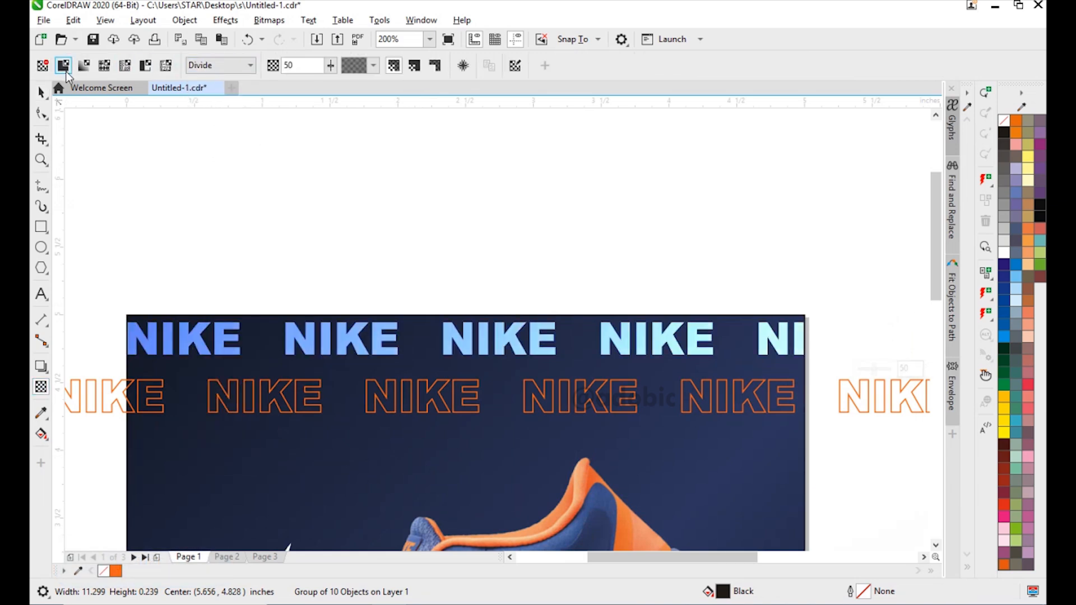
left_click_drag(301, 68, 132, 90)
type("90")
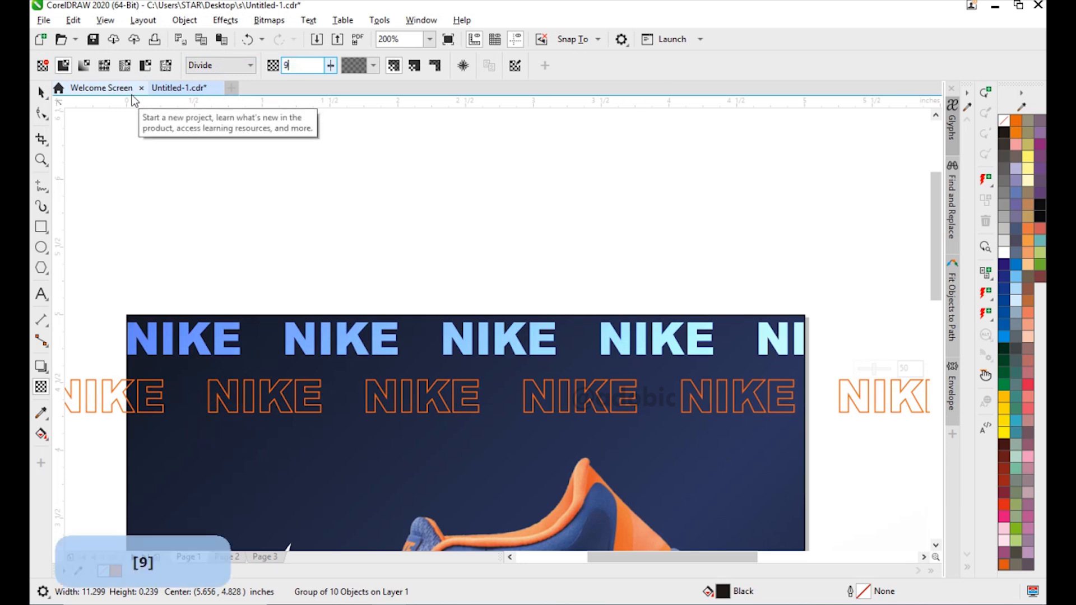
key("Return")
left_click_drag(284, 66, 232, 108)
type("93")
key("Return")
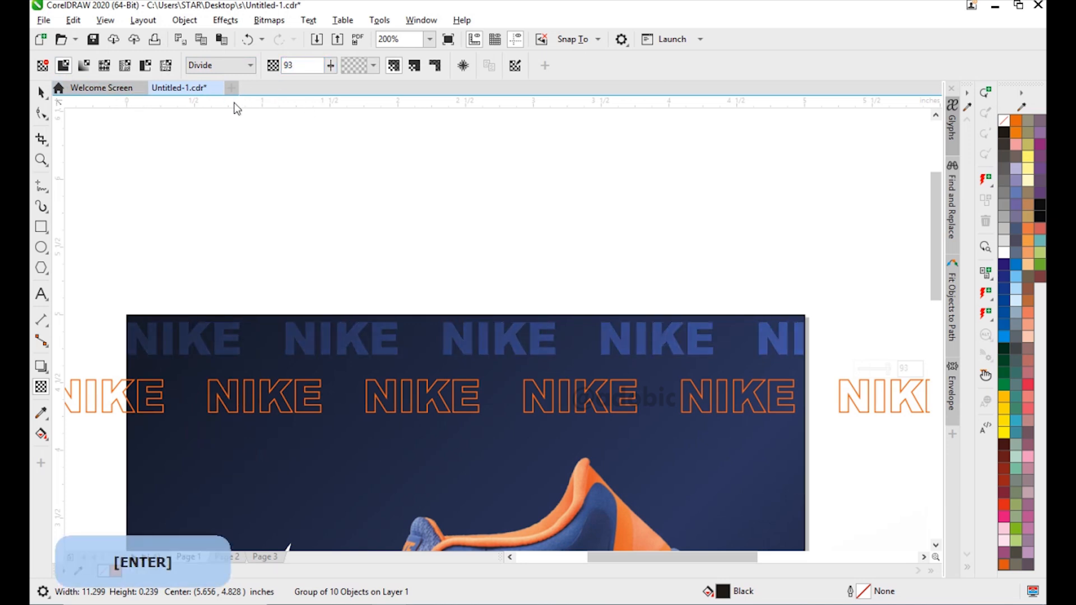
- Apply a uniform transparency of 50 to the orange outlined NIKE row
scroll(647, 301, "down", 2)
scroll(485, 389, "up", 1)
left_click(271, 247)
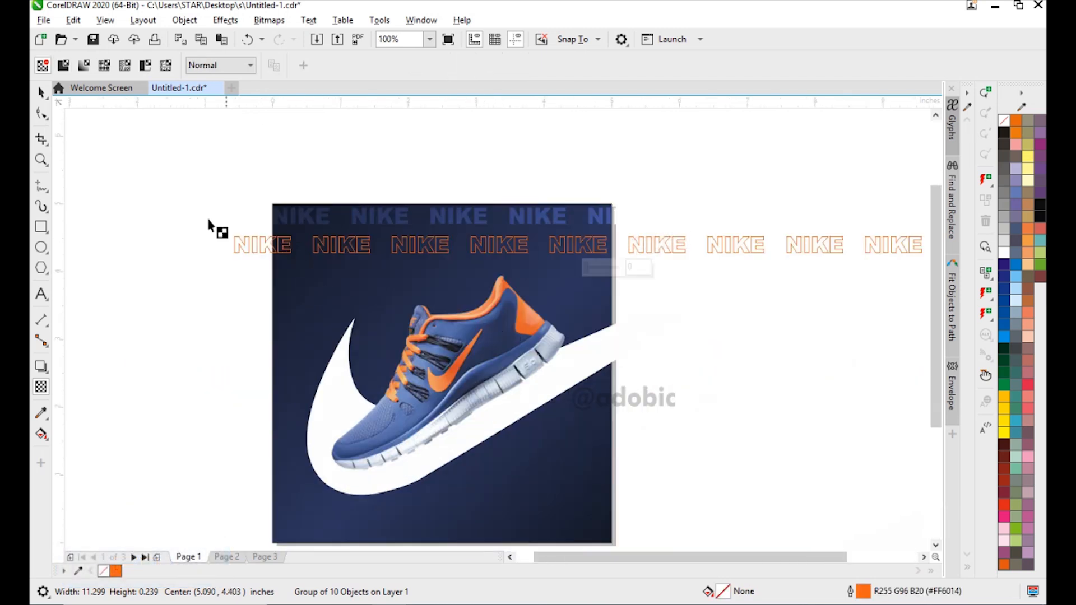
left_click(40, 93)
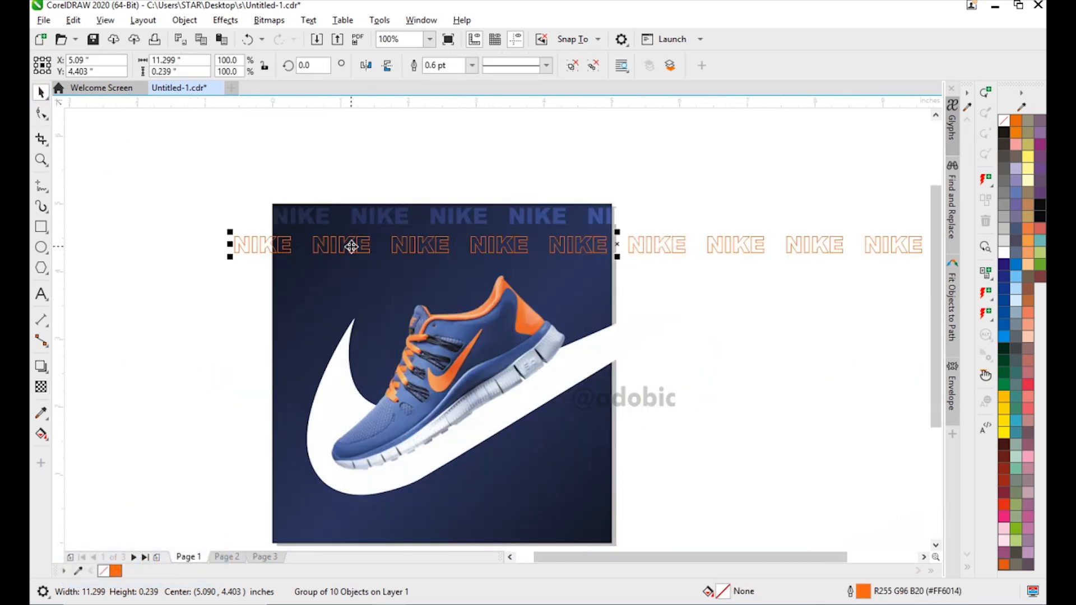
left_click(41, 386)
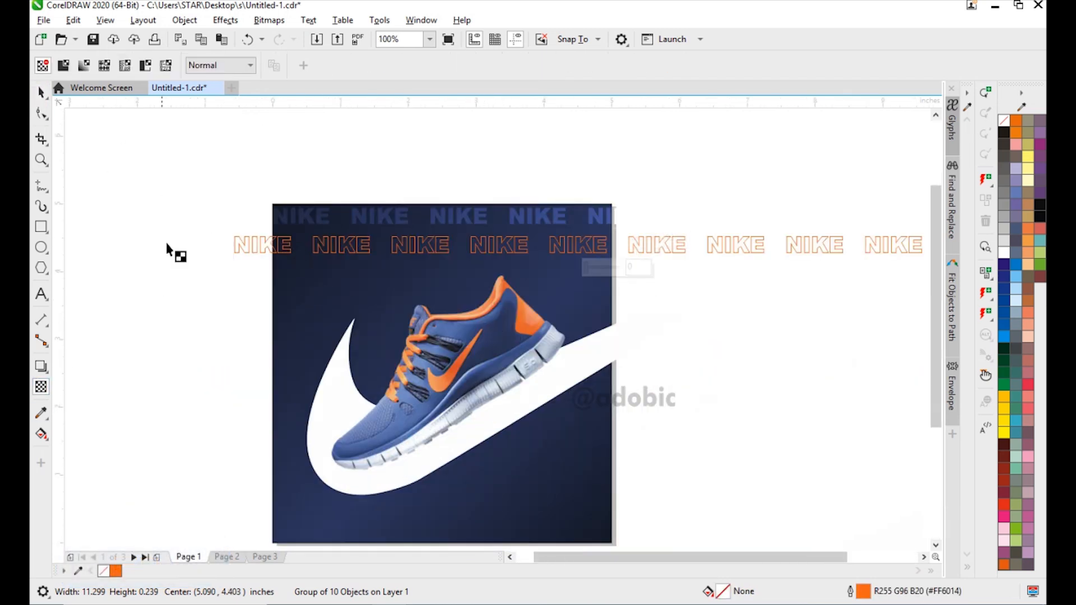
left_click(62, 67)
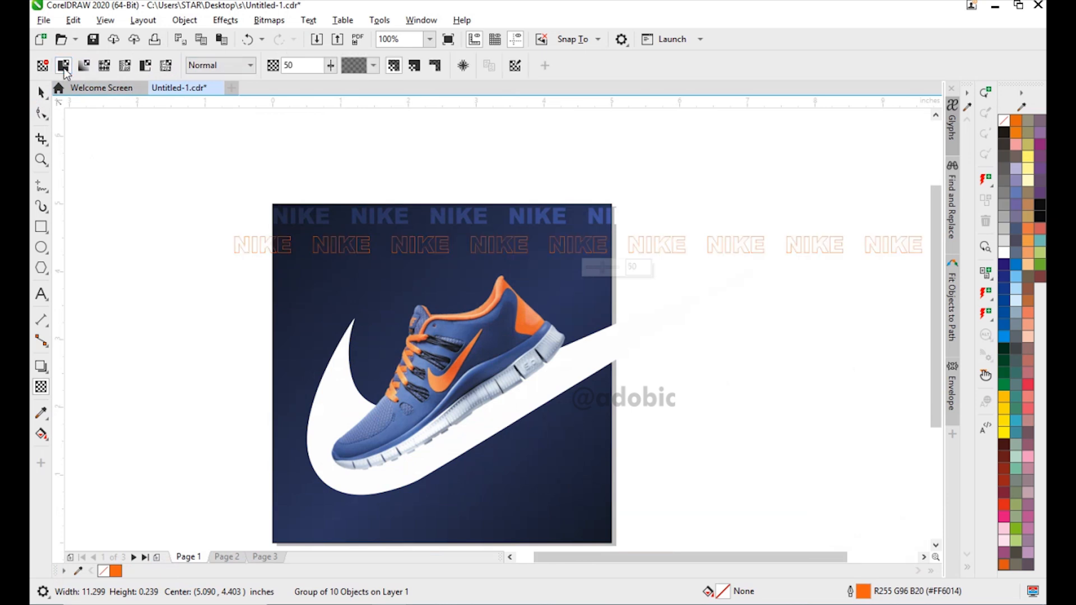
- Try the Add merge mode on the outlined NIKE row's transparency and switch it back to Normal
left_click(223, 65)
left_click(213, 96)
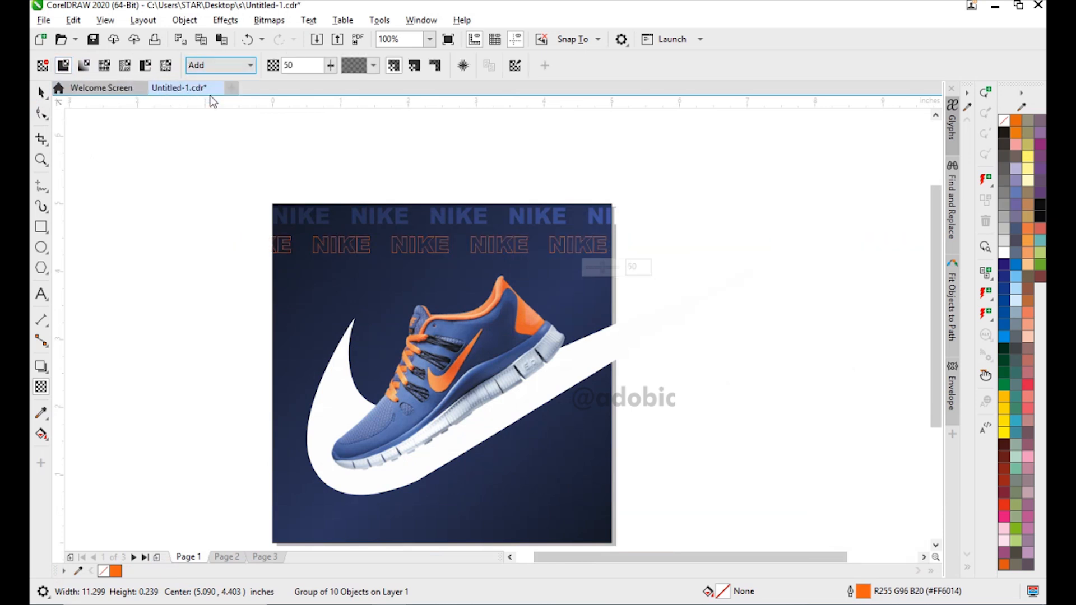
scroll(337, 202, "up", 2)
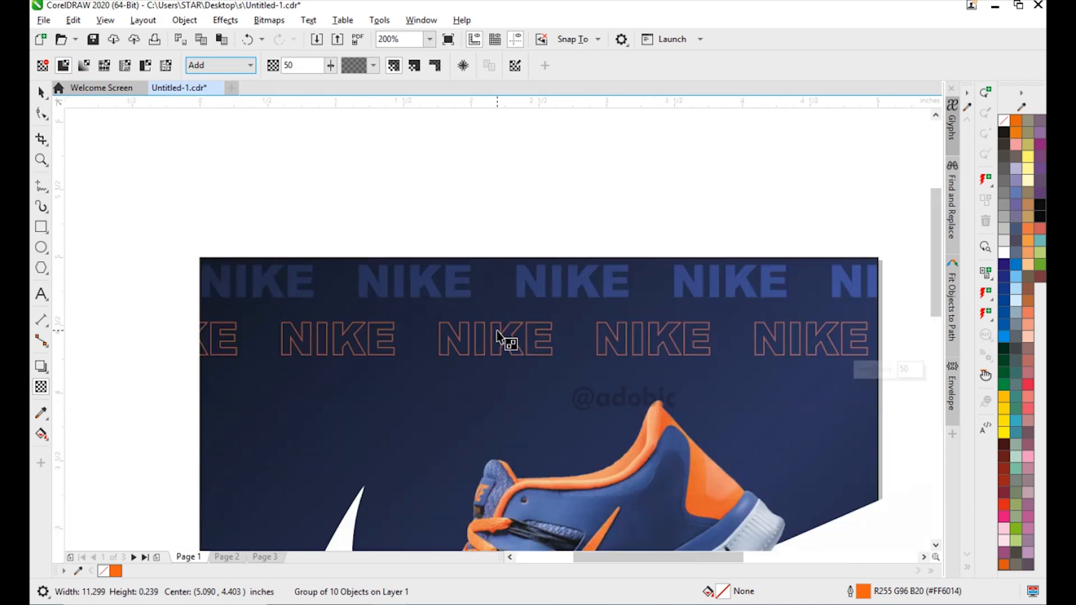
key("ctrl")
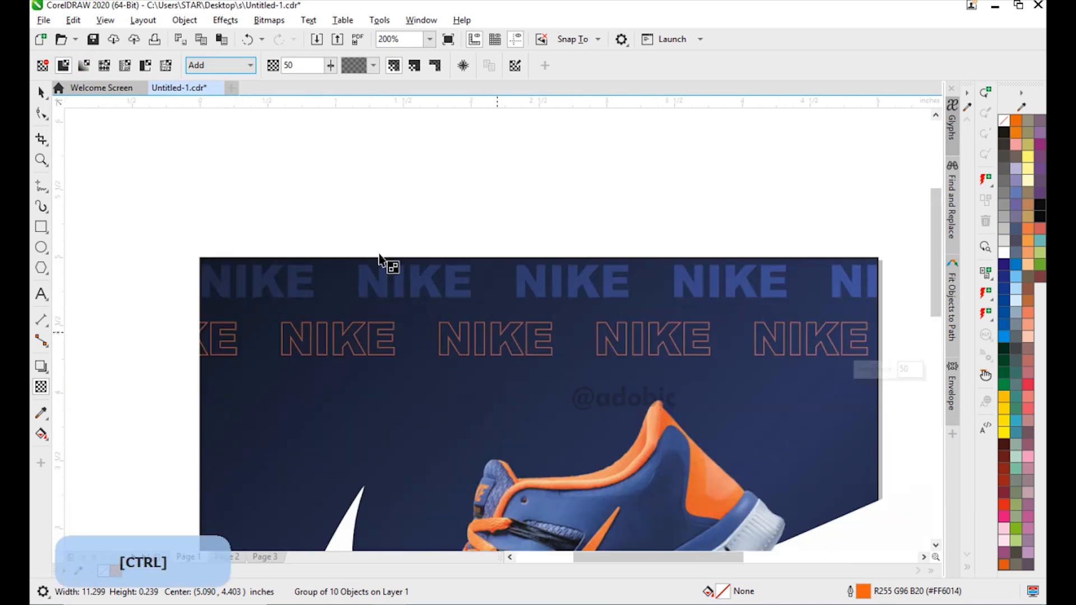
left_click(223, 66)
left_click(222, 82)
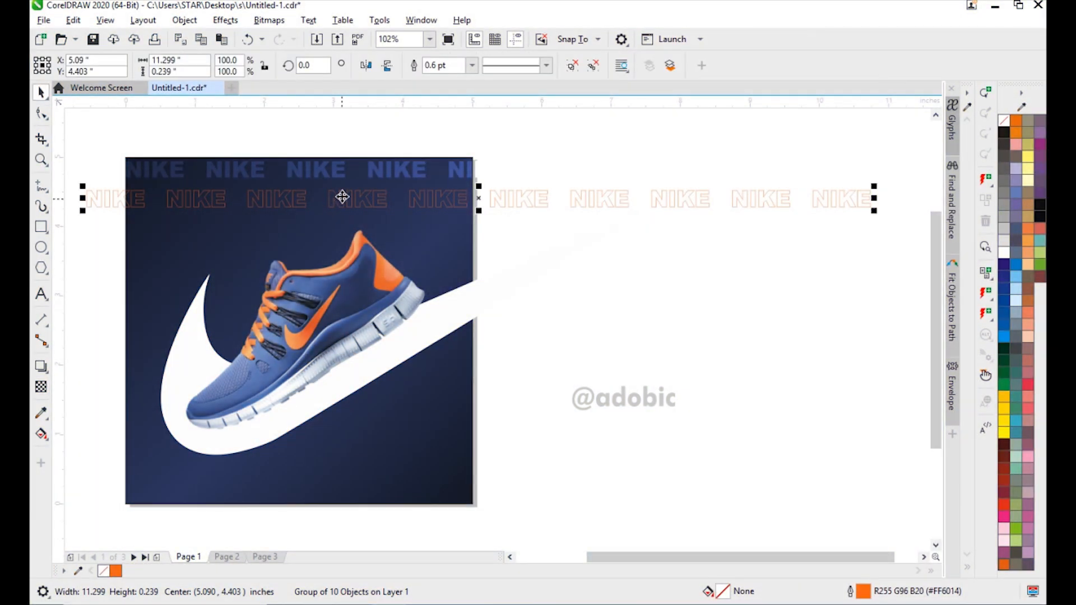
- Nudge the outlined NIKE row up 0.04 inches and place a copy of both rows directly below the originals
key("shift")
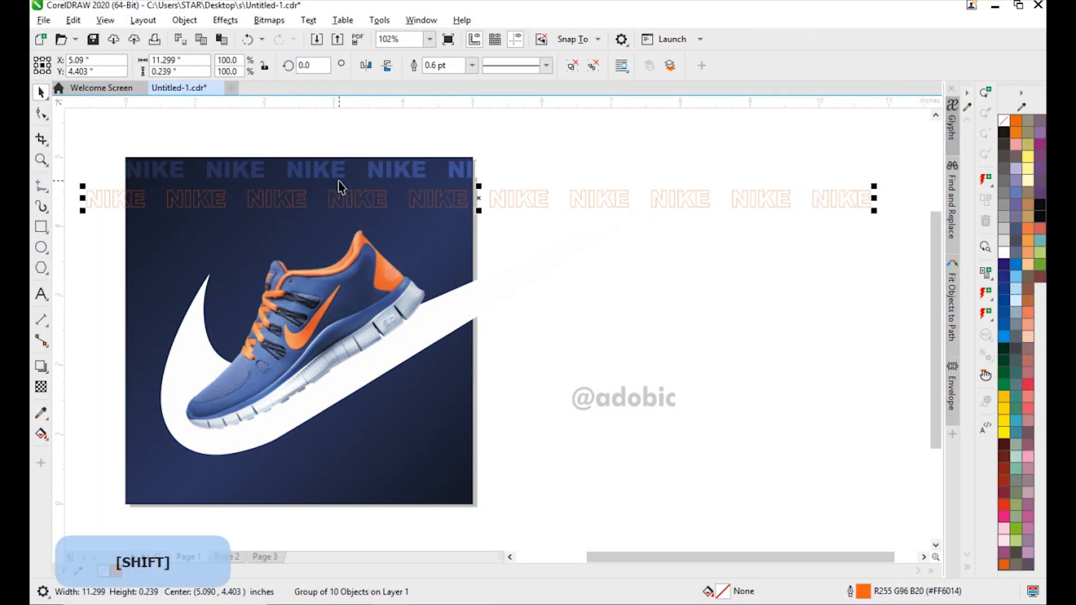
key("shift+Up")
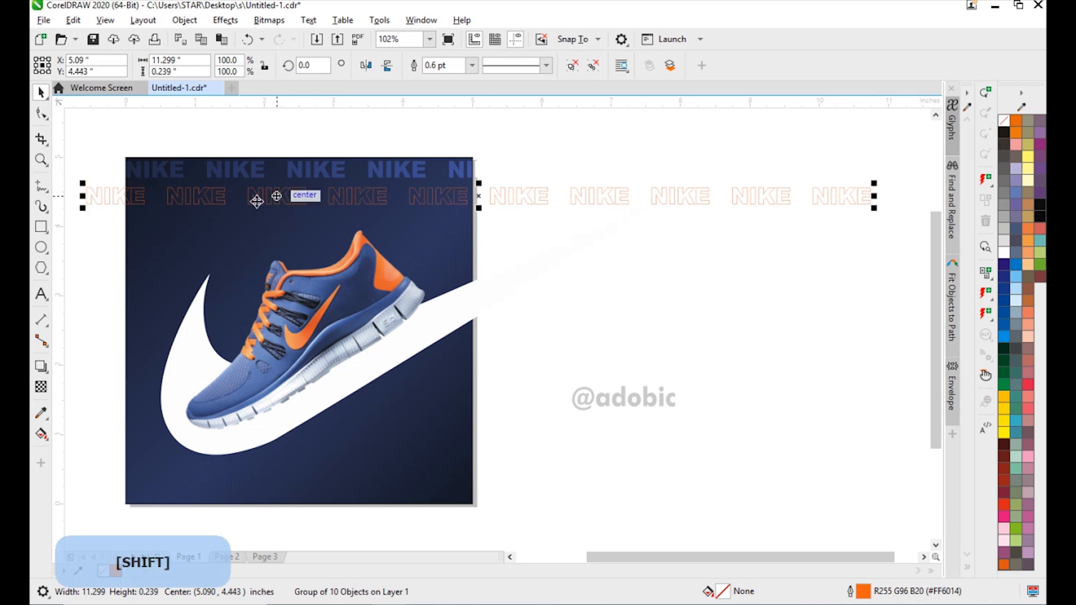
left_click(321, 177, "shift")
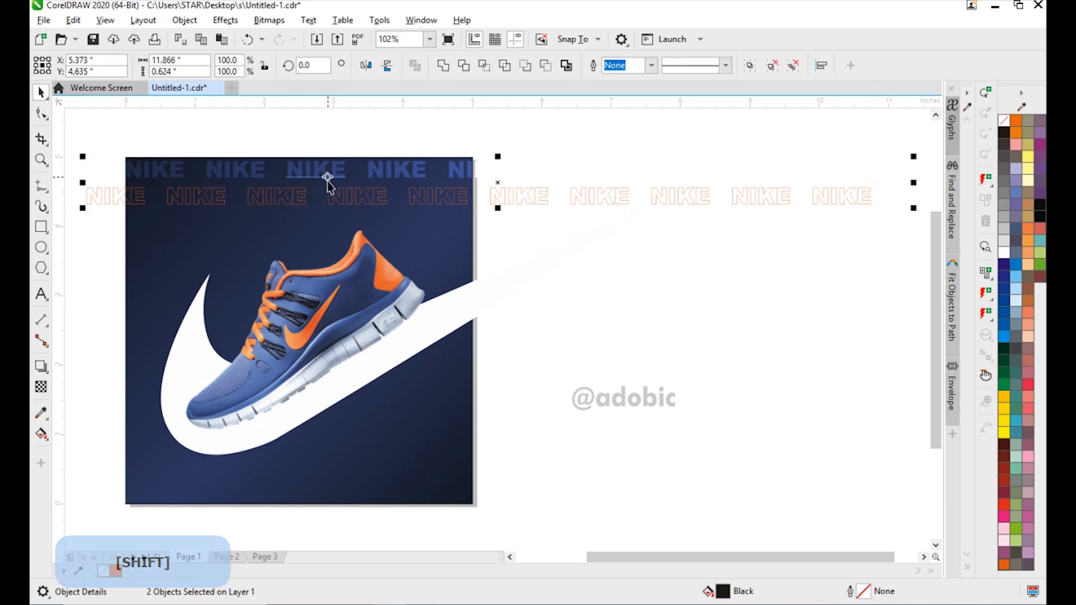
left_click_drag(334, 175, 331, 224)
key("Down")
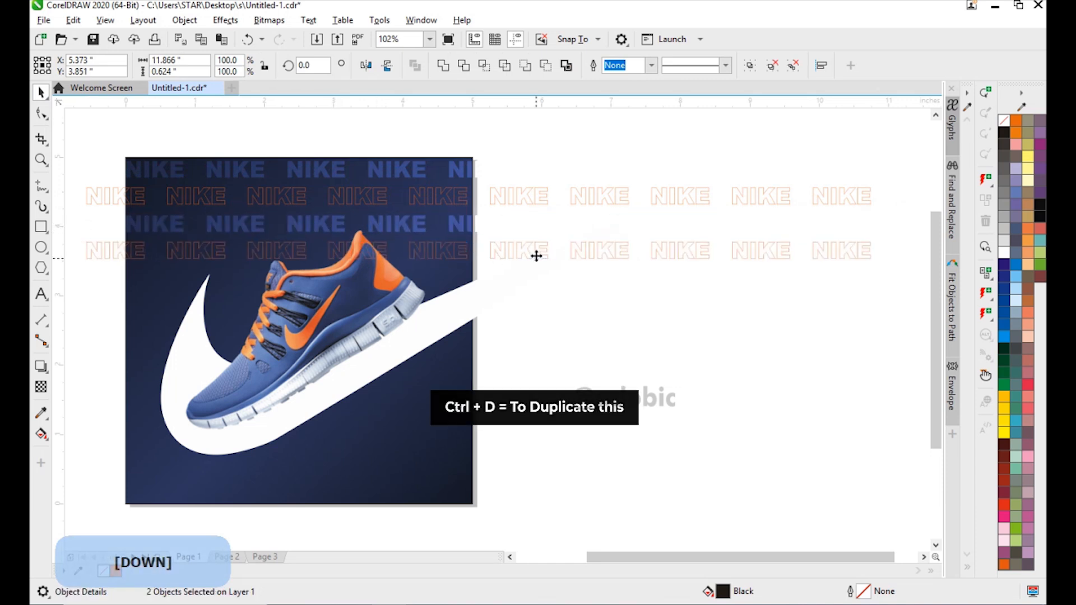
- Repeat the duplication of the NIKE row pair downward until there are nine pairs at equal spacing
key("ctrl+d")
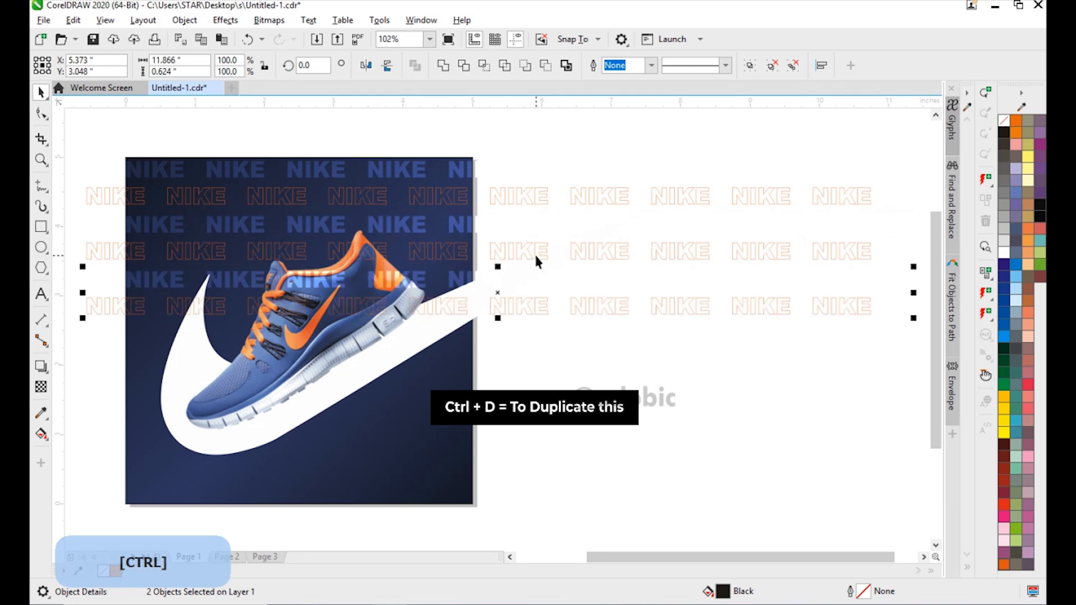
key("ctrl+d")
key("ctrl+d")
key("ctrl+d")
key("ctrl+d")
key("ctrl+d")
key("ctrl+d")
- Select all the NIKE rows, move them clear of the square to its right and group them
scroll(600, 254, "down", 2)
scroll(495, 332, "up", 1)
left_click_drag(739, 496, 554, 451)
left_click_drag(181, 340, 215, 318)
left_click_drag(286, 318, 533, 319)
left_click(749, 66)
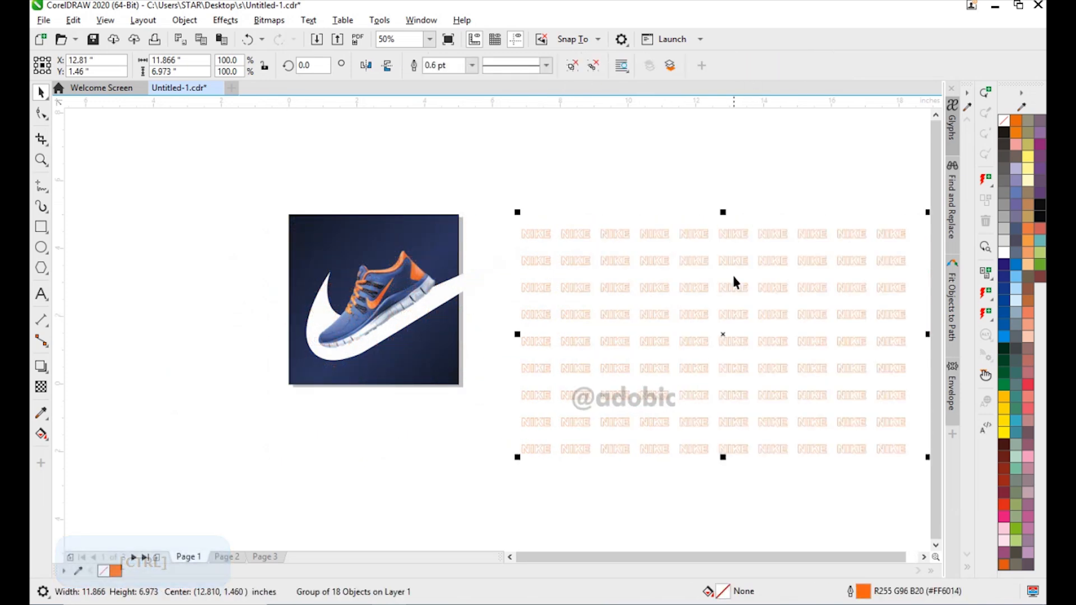
- Move the grouped NIKE pattern over the square, rotate it 30 degrees and adjust its position to cover the whole square
left_click_drag(723, 334, 411, 312)
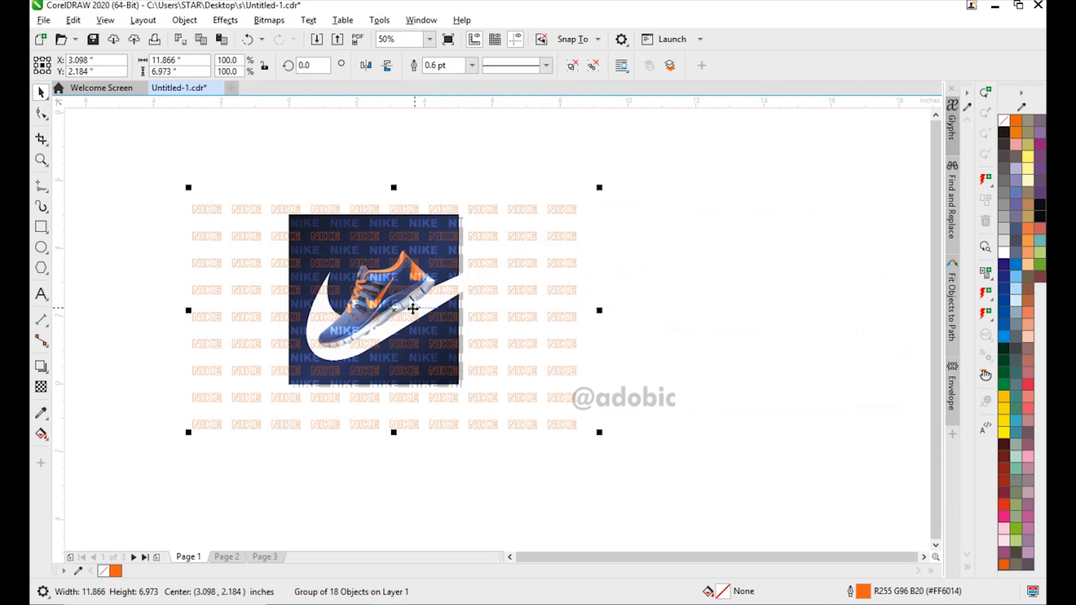
left_click_drag(600, 435, 592, 339)
left_click(513, 363)
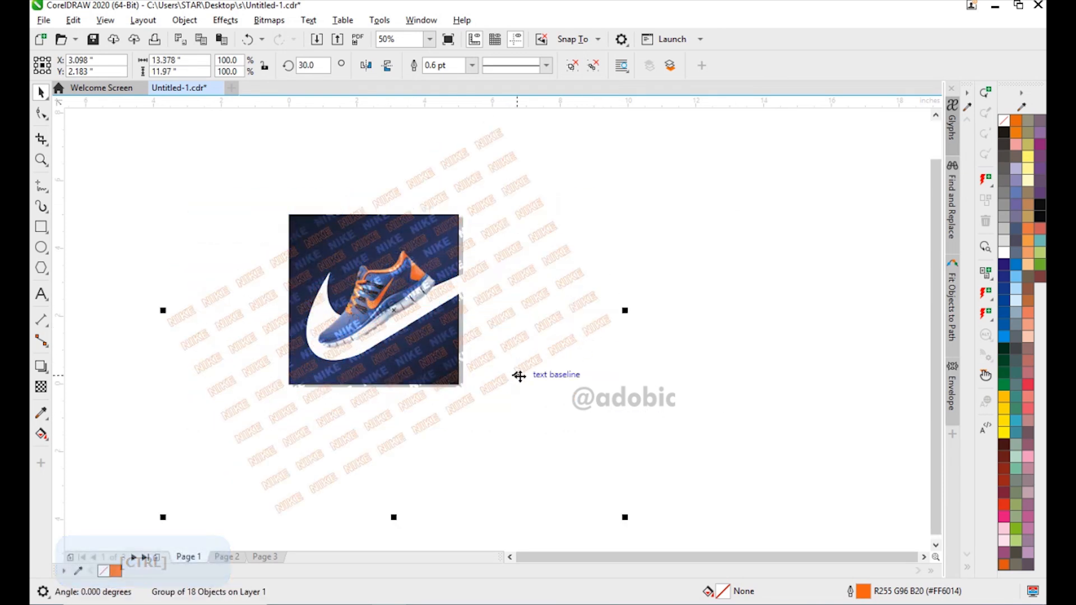
left_click_drag(545, 324, 535, 313)
- Send the NIKE pattern to the back of the page and PowerClip it inside the background square
key("ctrl+Page_Down")
key("ctrl+End")
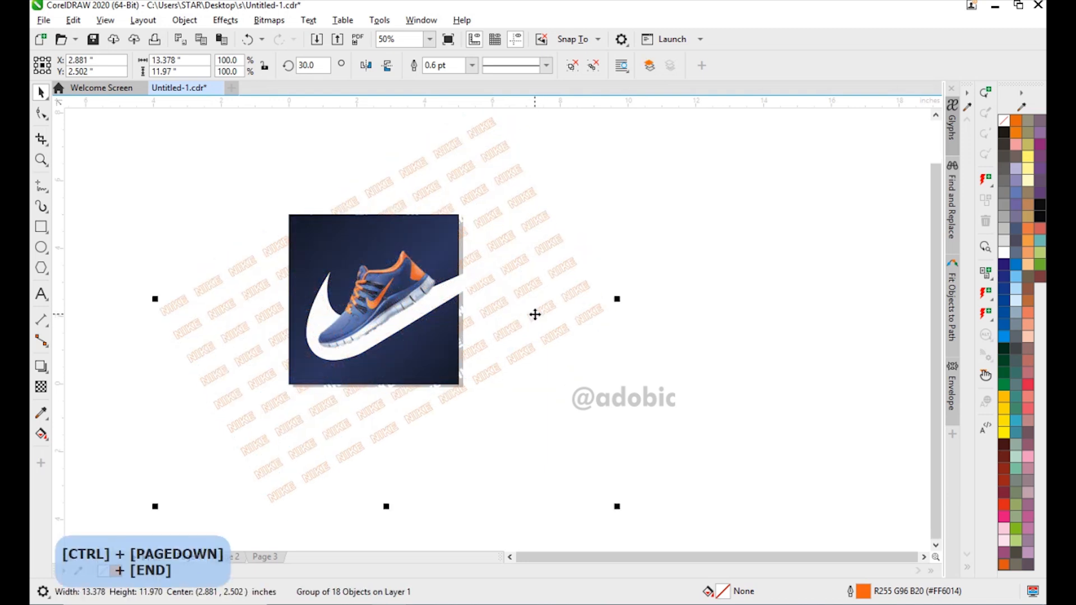
scroll(396, 274, "up", 1)
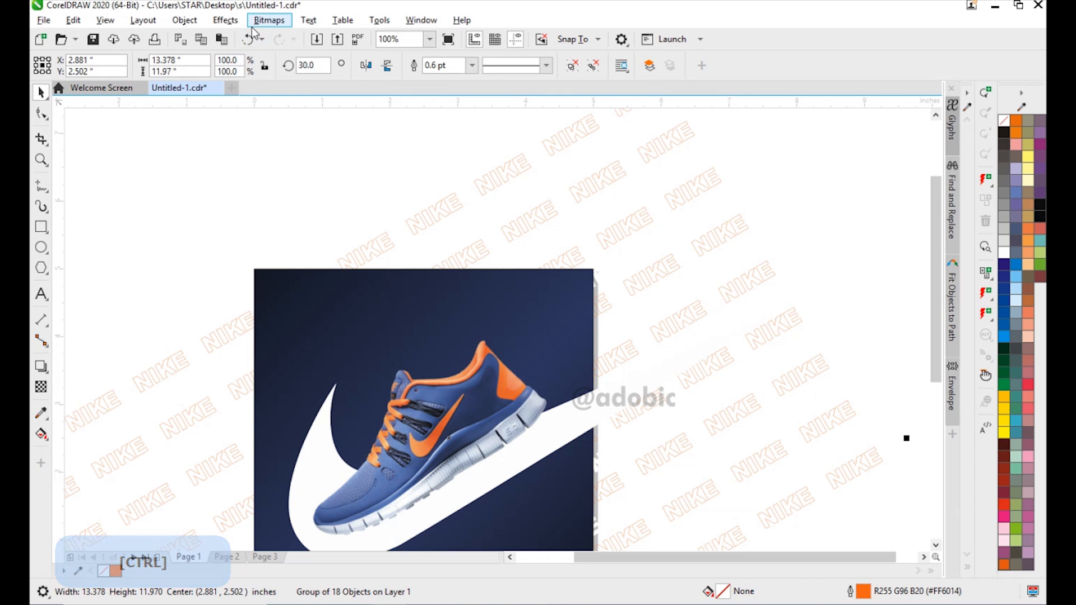
left_click(190, 23)
mouse_move(236, 74)
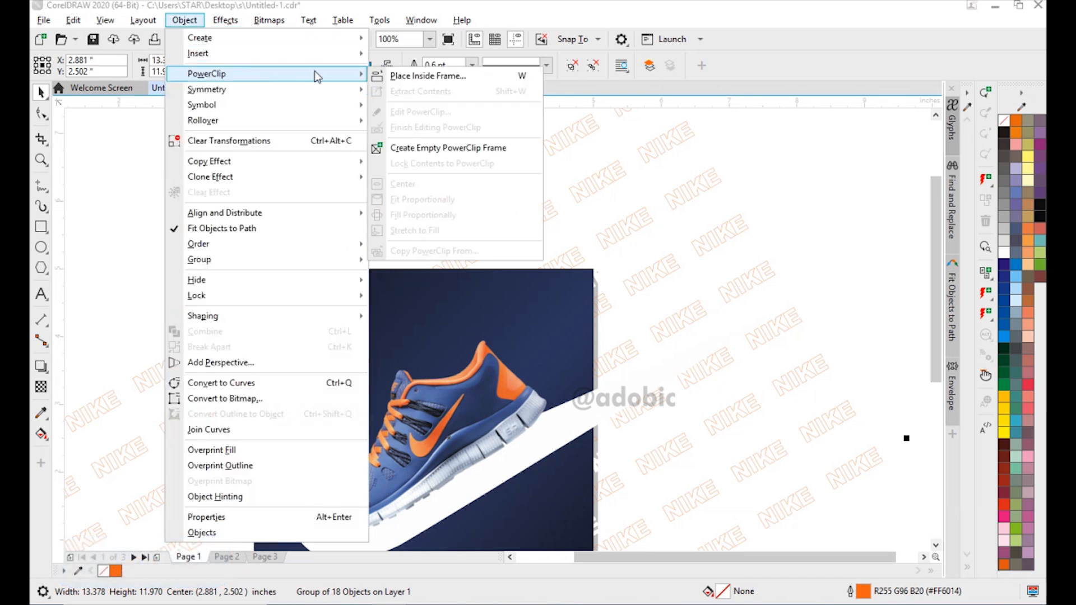
left_click(391, 77)
left_click(261, 273)
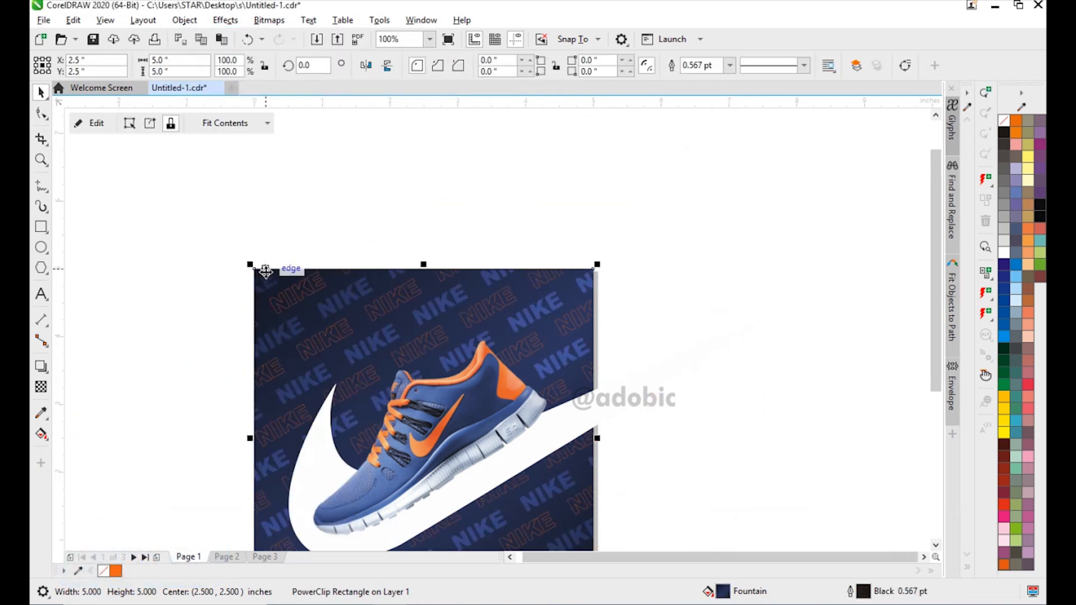
- Select the white swoosh and PowerClip it inside the background square
key("F4")
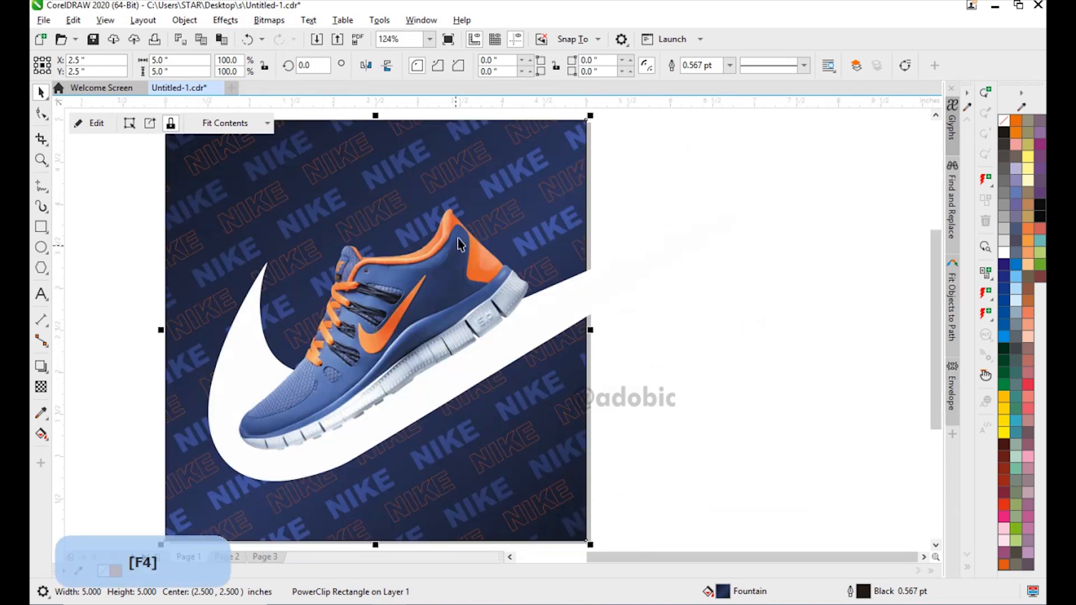
left_click(605, 284, "ctrl")
left_click(184, 20)
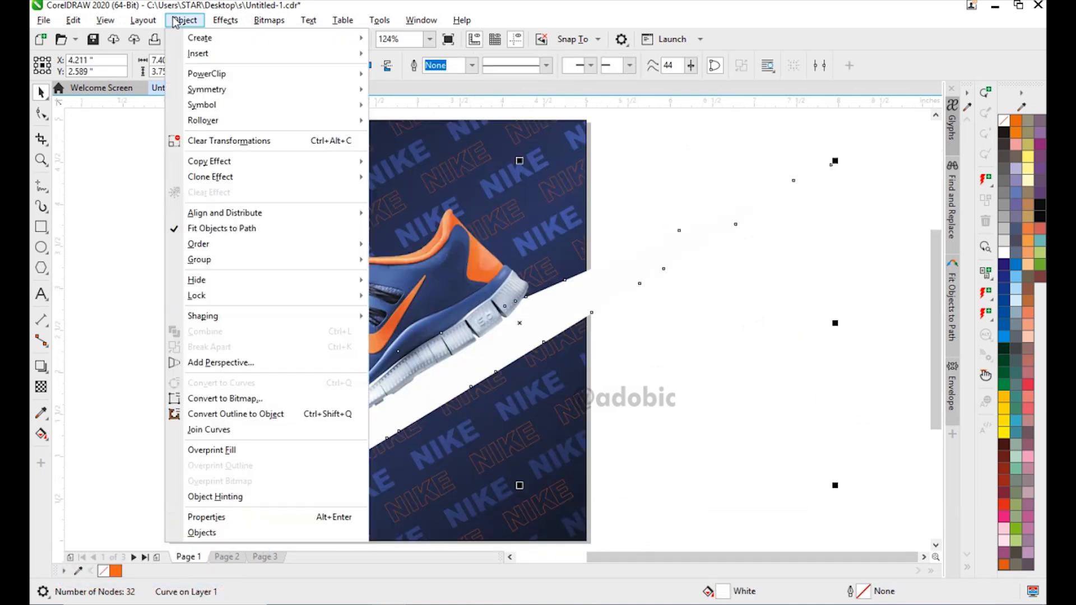
mouse_move(322, 76)
left_click(384, 75)
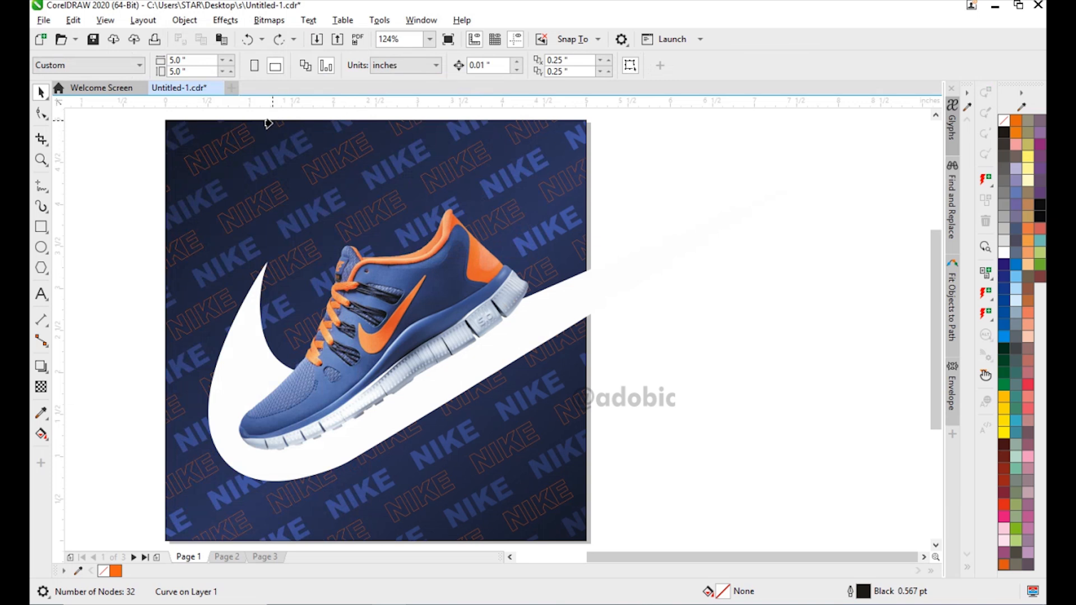
left_click(235, 145)
- Open the background square's PowerClip contents and add a soft drop shadow falling down and slightly left of the swoosh
key("ctrl")
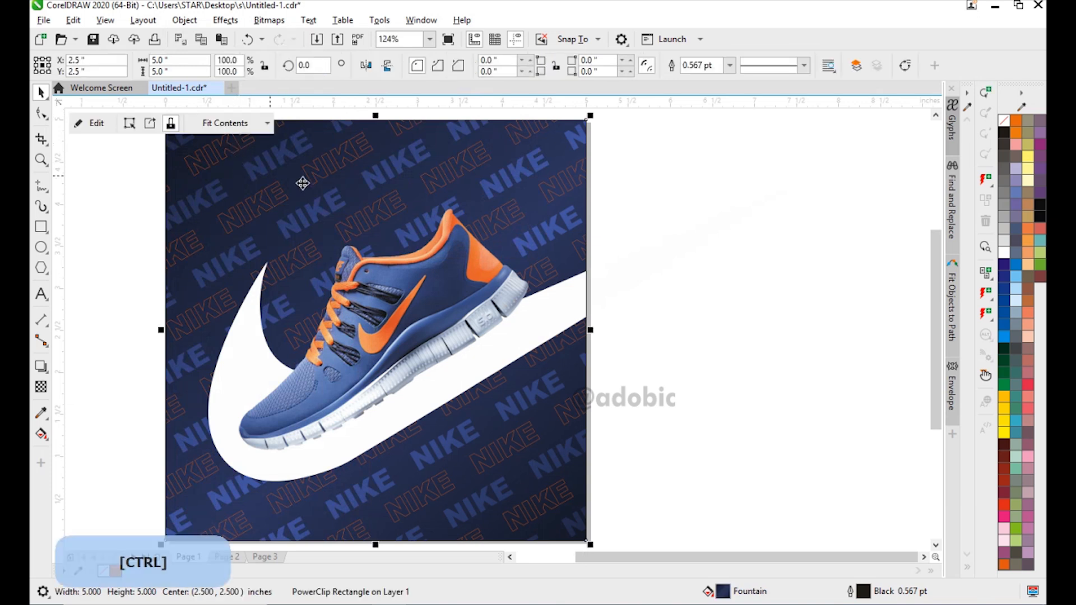
left_click(431, 147, "ctrl")
left_click(515, 339)
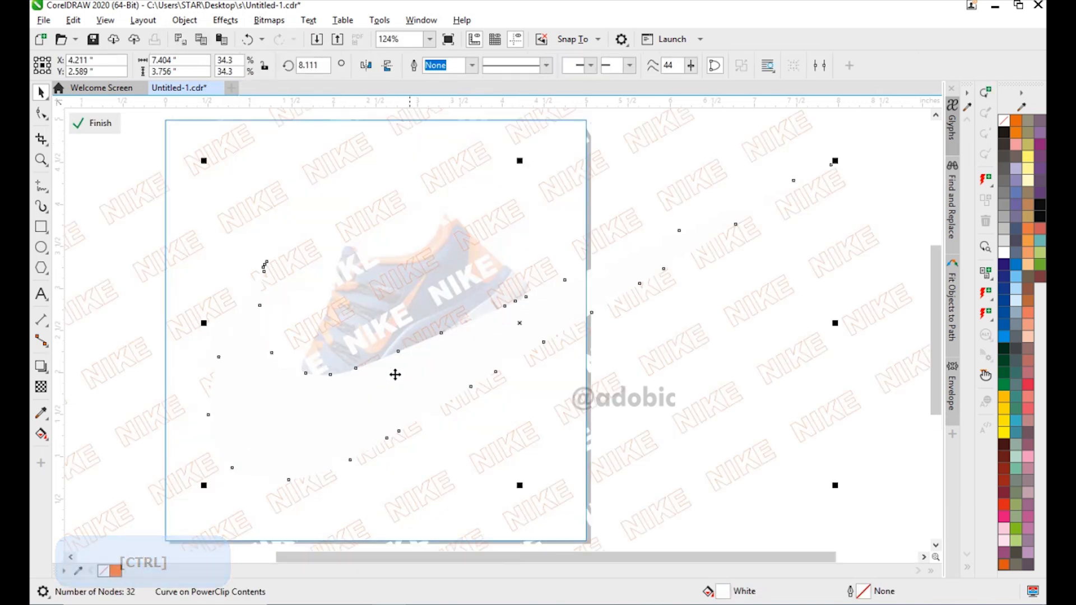
left_click(45, 370)
left_click_drag(451, 384, 438, 497)
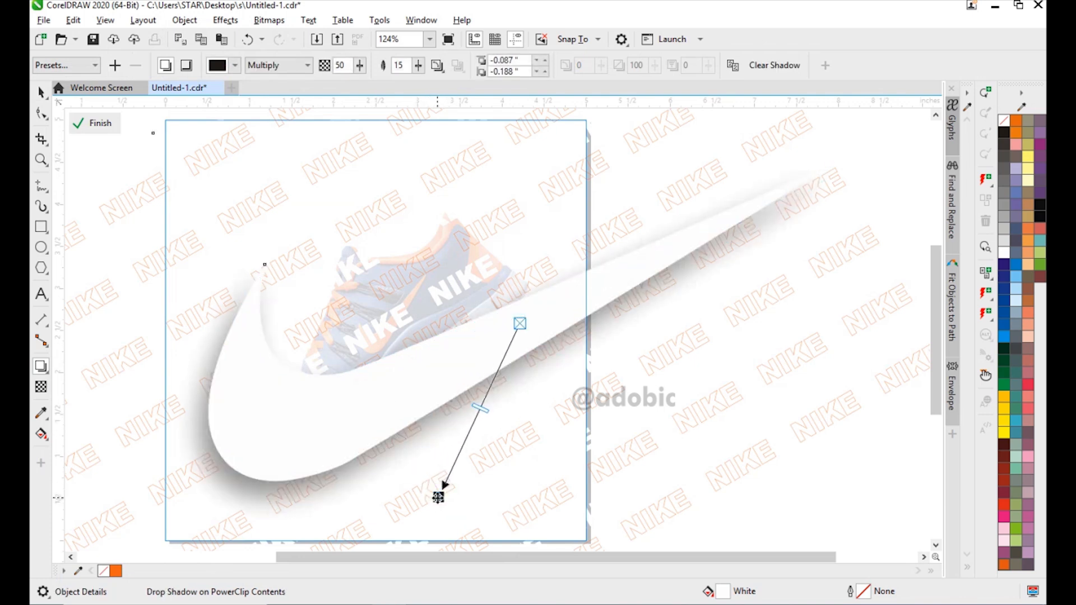
left_click(84, 123)
- Draw a flat ellipse about 2.09 by 0.21 inches beneath the shoe's toe and fill it with C100 M100 Y100 K100 black
key("F7")
left_click_drag(243, 441, 427, 466)
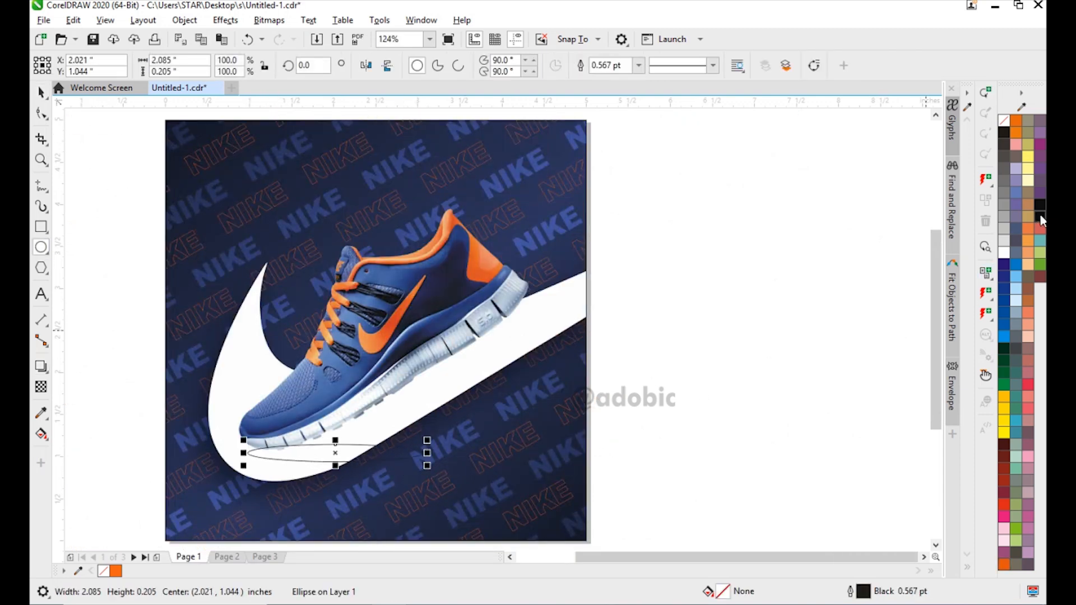
left_click(1041, 217)
right_click(40, 95)
left_click(41, 95)
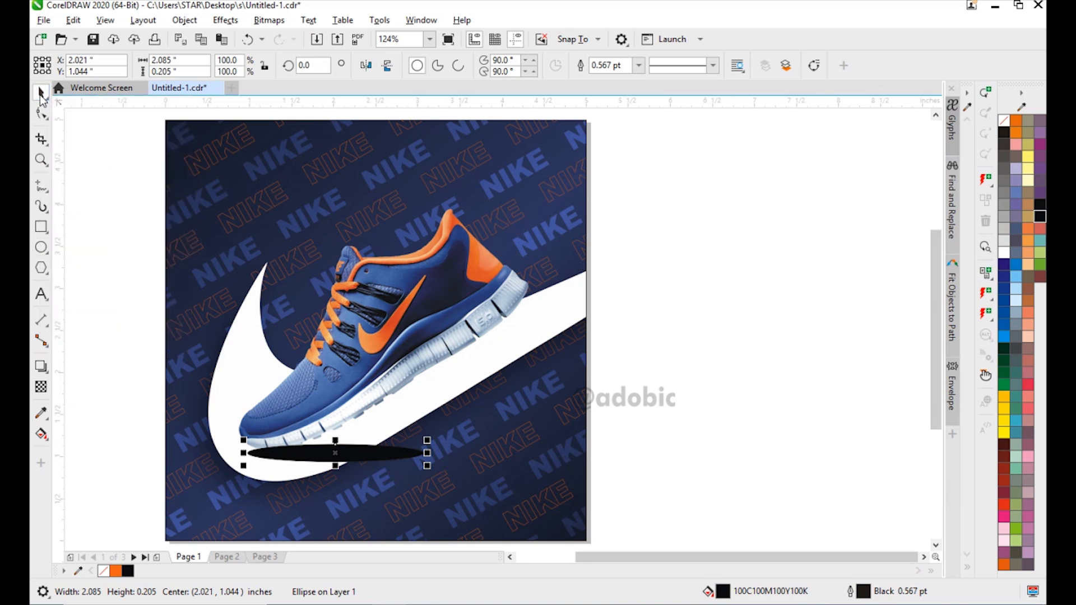
- Apply a Gaussian Blur with a radius of 23.9 pixels to the black ellipse
left_click(226, 21)
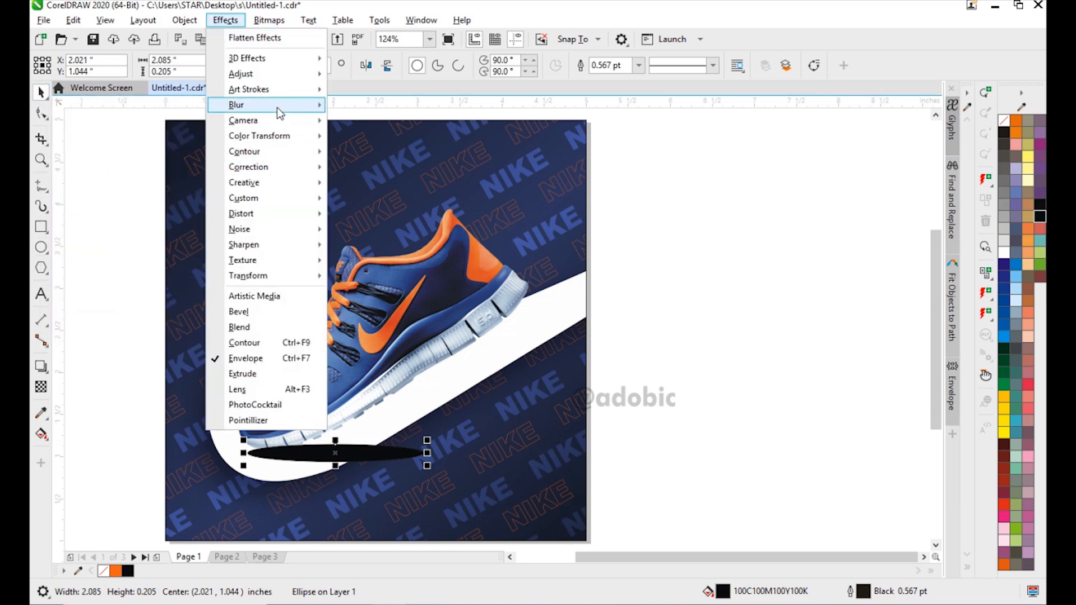
mouse_move(275, 105)
left_click(375, 138)
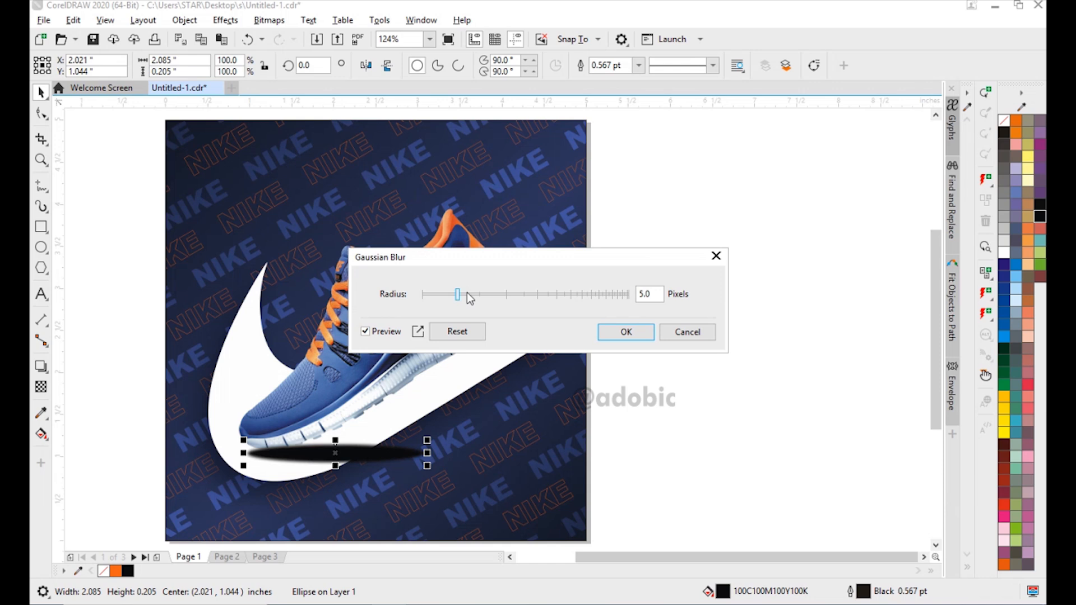
left_click_drag(479, 294, 514, 293)
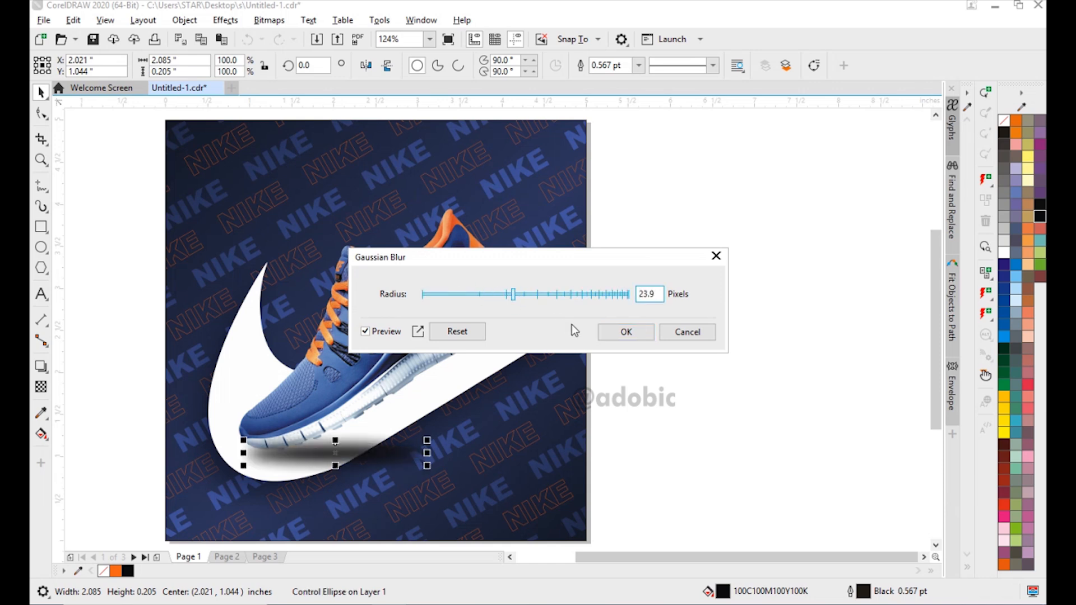
left_click(601, 333)
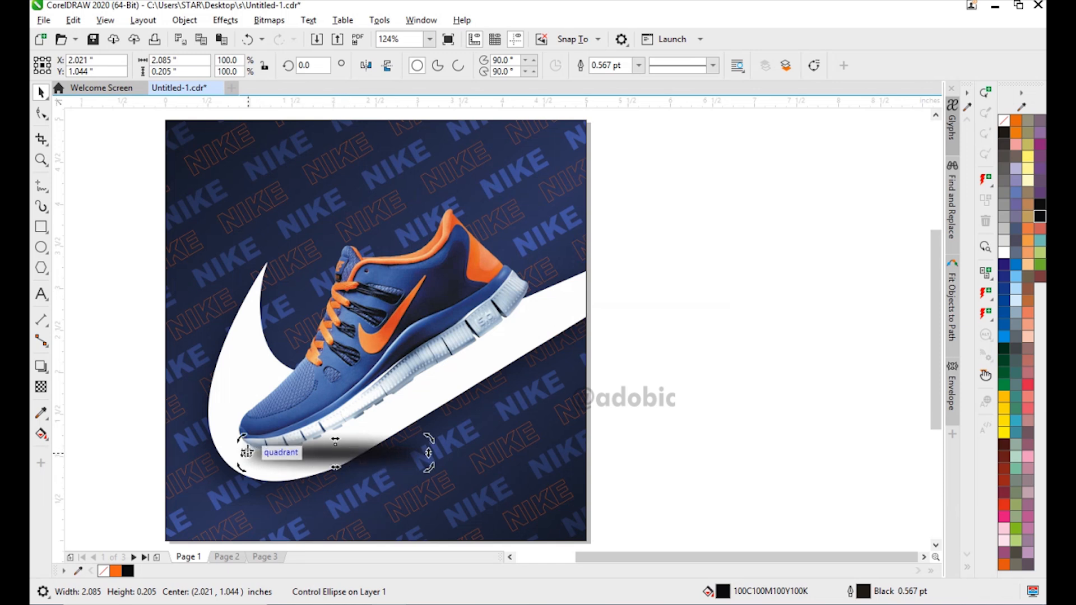
- Slant the blurred ellipse upward to follow the shoe's sole and give it a uniform transparency of 70
left_click_drag(425, 454, 376, 422)
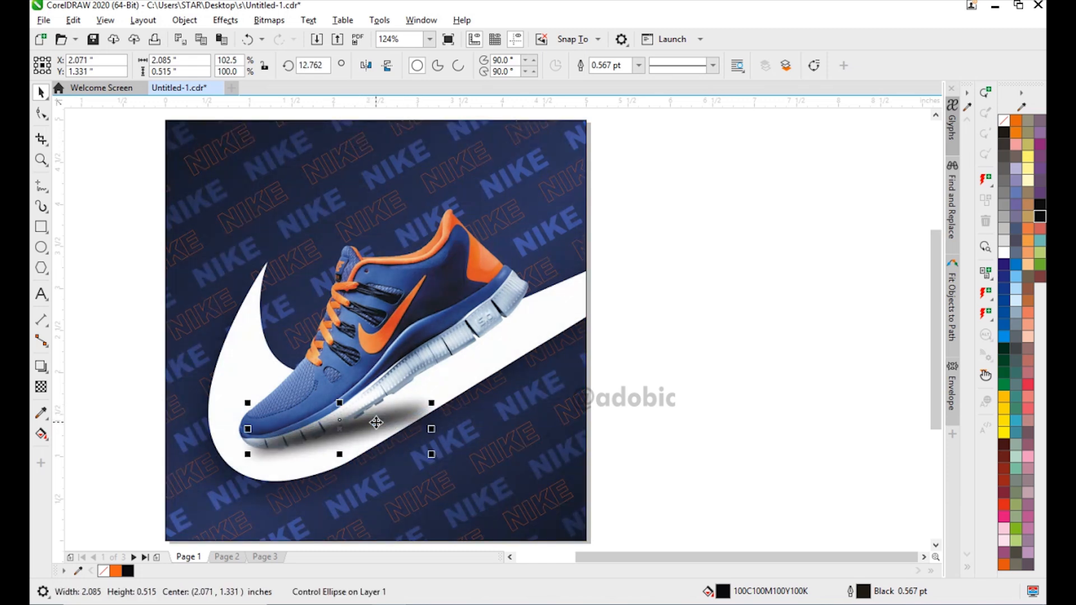
left_click(40, 390)
left_click(85, 67)
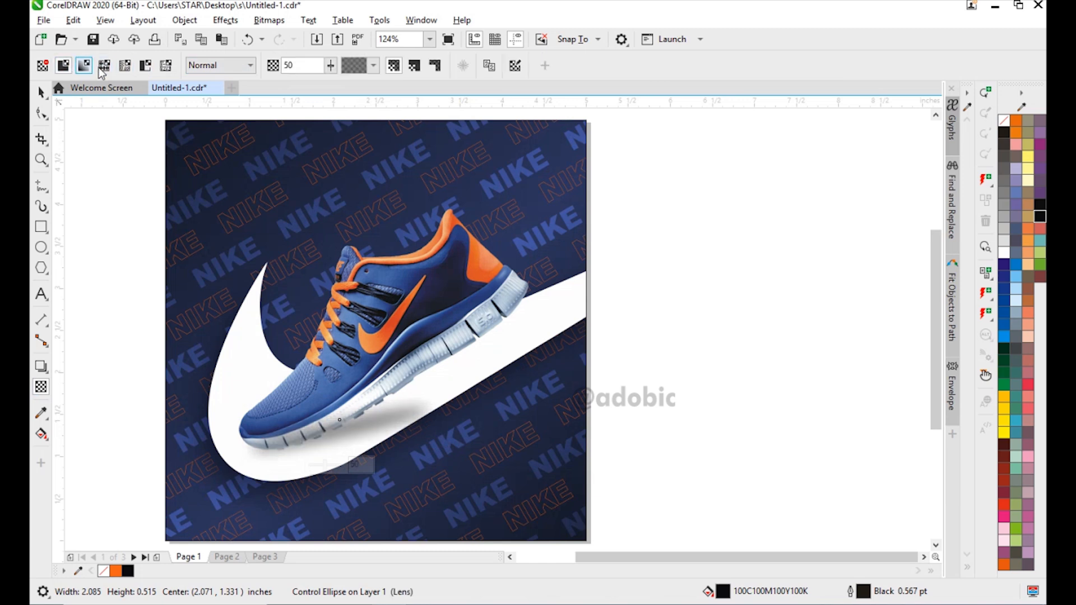
mouse_move(329, 71)
left_mouse_down()
mouse_move(347, 74)
mouse_move(337, 72)
left_mouse_up()
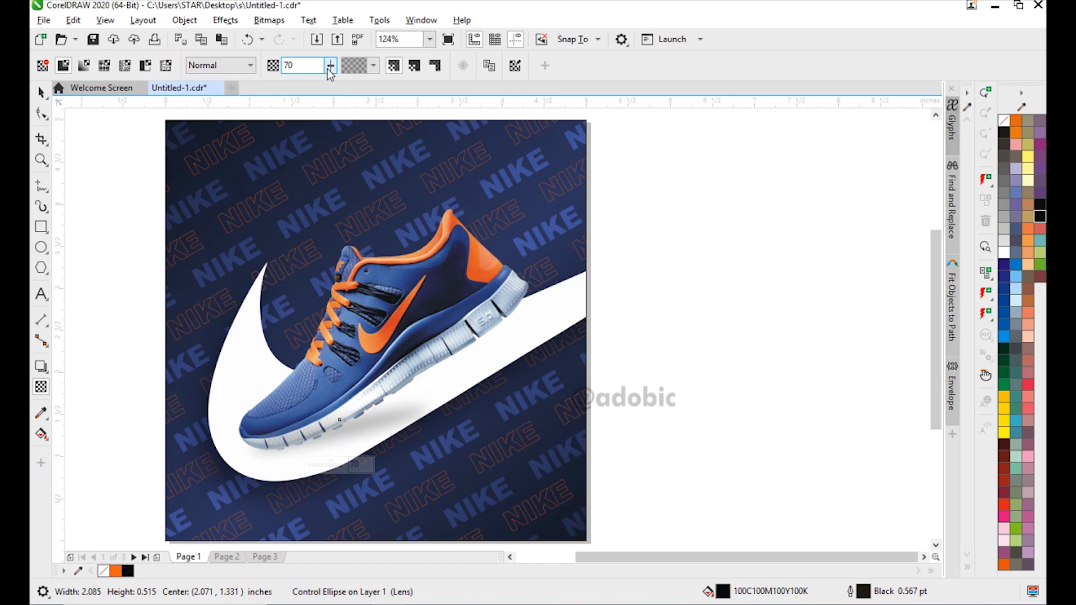
left_click(40, 88)
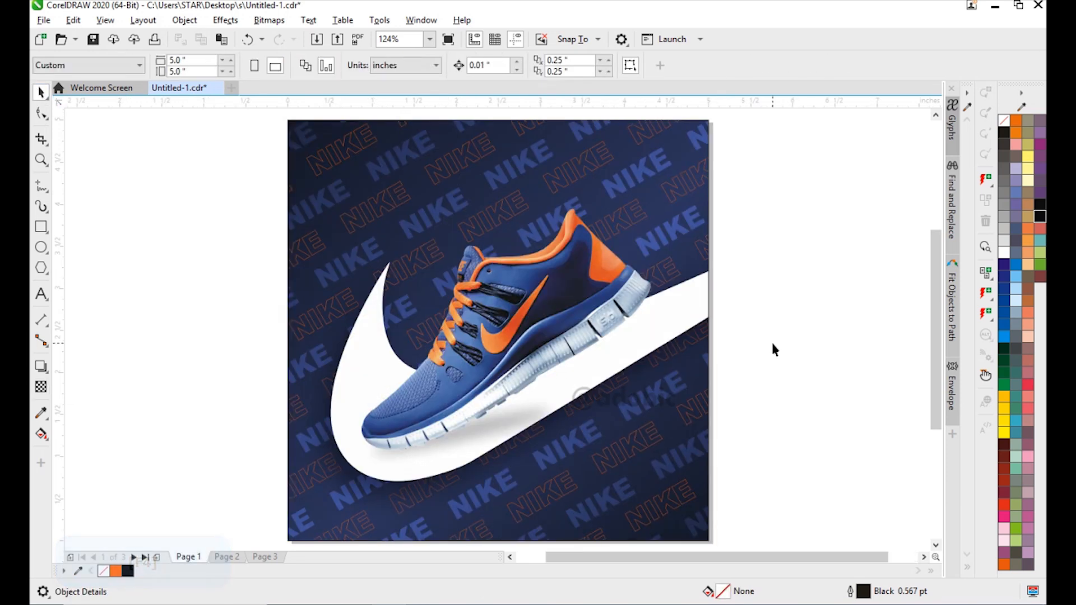
- Draw a 5-inch-wide rectangle over the square, convert it to curves and reshape it into an upper-left corner triangle 2.917 inches high
left_click(41, 226)
left_click_drag(288, 120, 709, 456)
left_click(40, 116)
key("ctrl+q")
left_click_drag(740, 420, 695, 481)
key("Delete")
left_click_drag(288, 452, 287, 367)
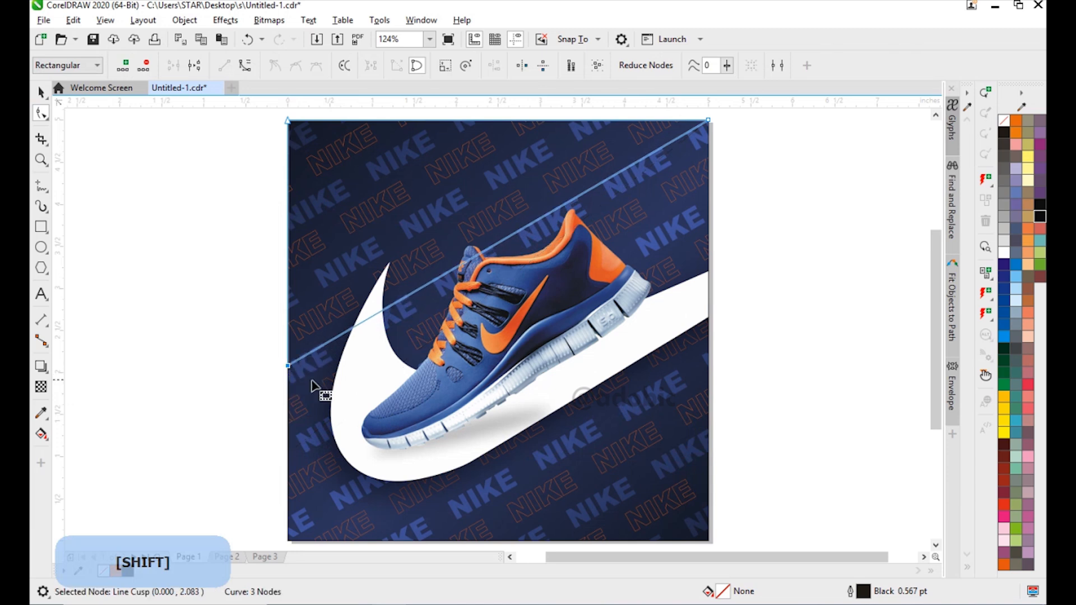
- Fill the corner triangle with C100 M100 Y100 K100 black and remove its outline
left_click(1037, 218)
right_click(1003, 120)
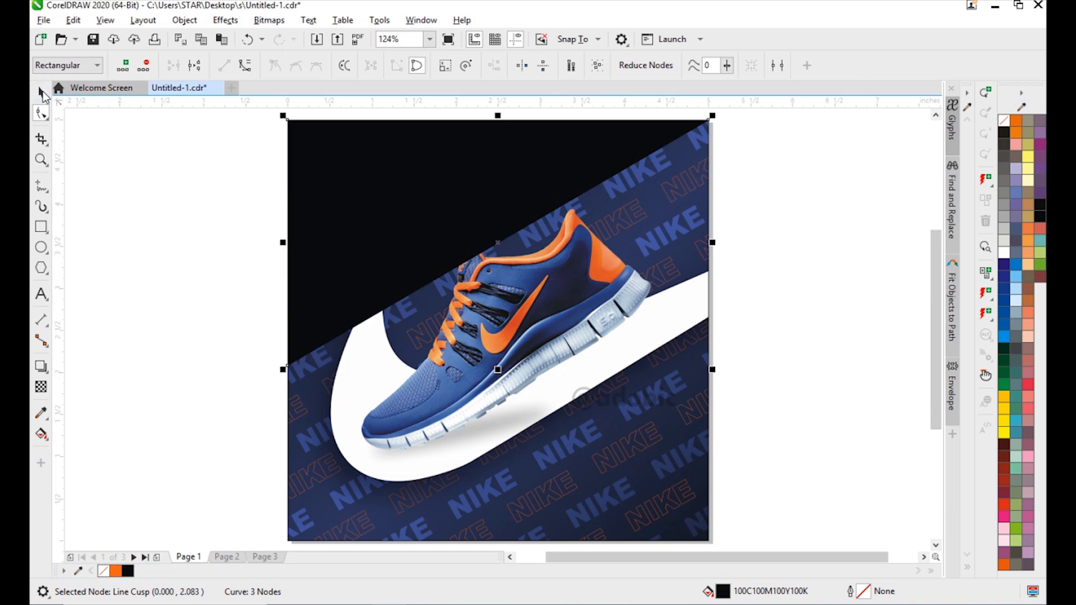
left_click(42, 93)
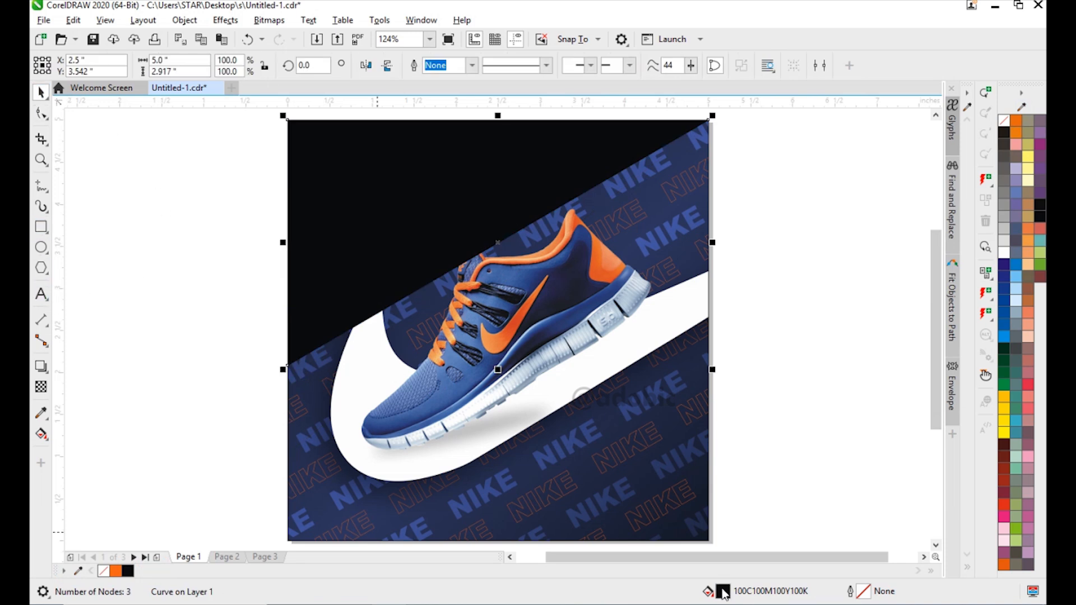
double_click(723, 591)
left_click(386, 179)
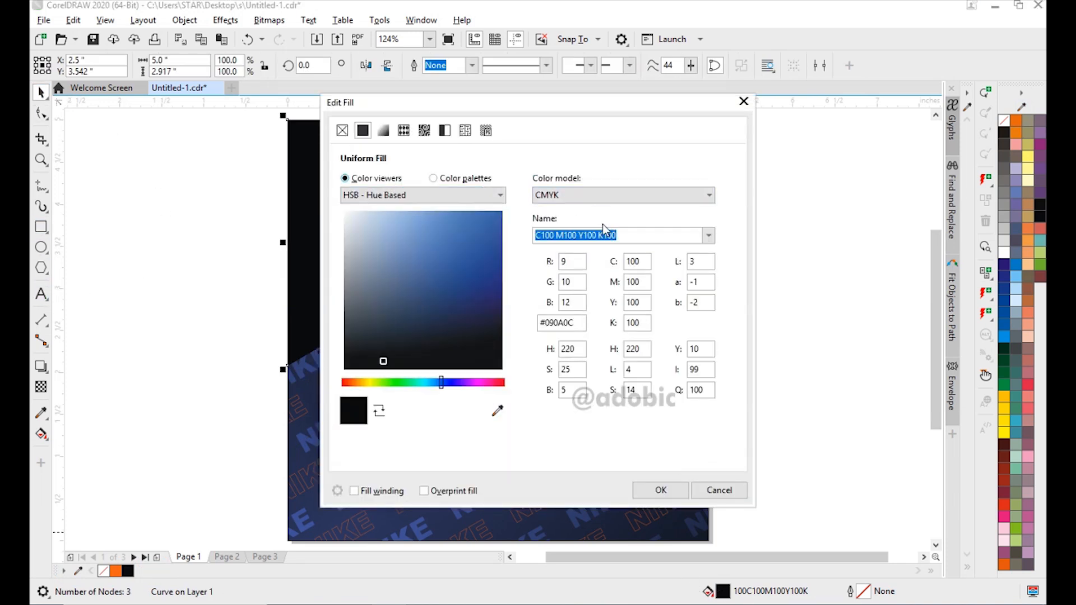
key("Tab")
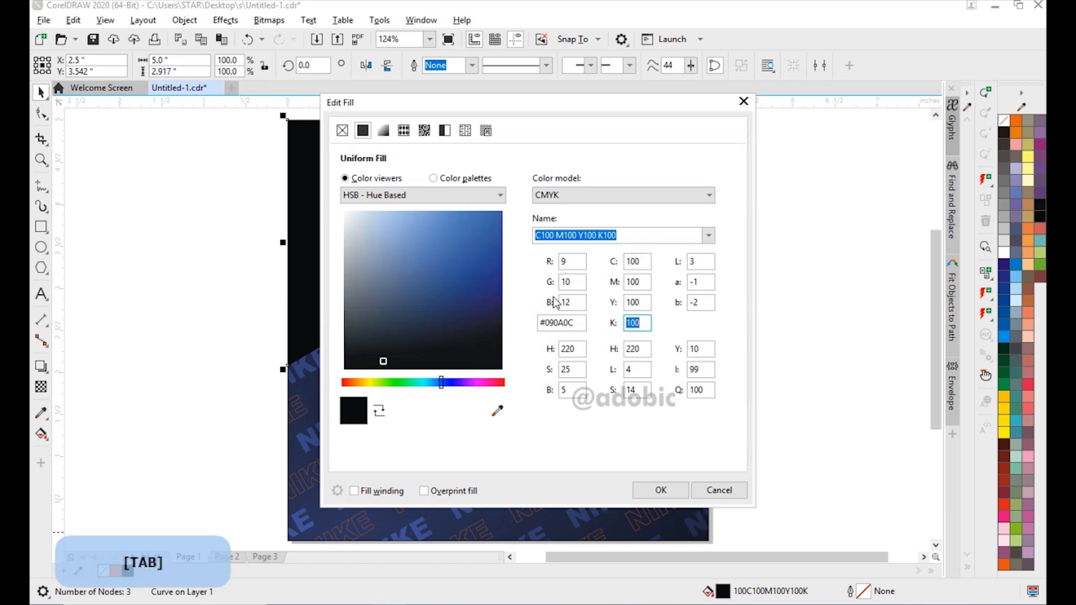
left_click(661, 491)
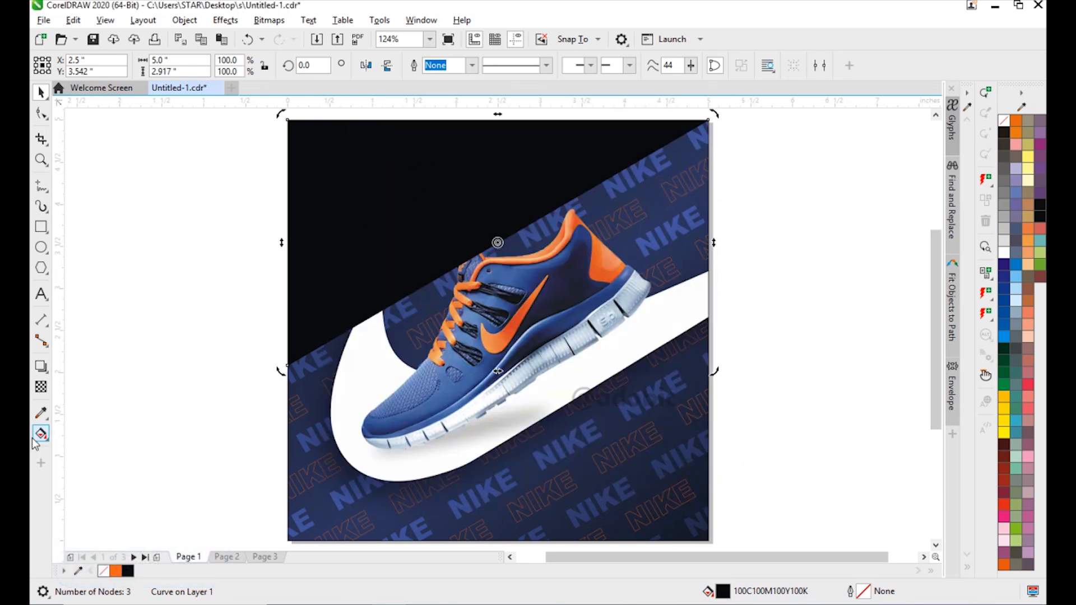
- Apply a linear transparency to the triangle, fading diagonally from black at the square's upper-left corner to clear near the shoe
left_click(41, 386)
left_click_drag(289, 120, 390, 296)
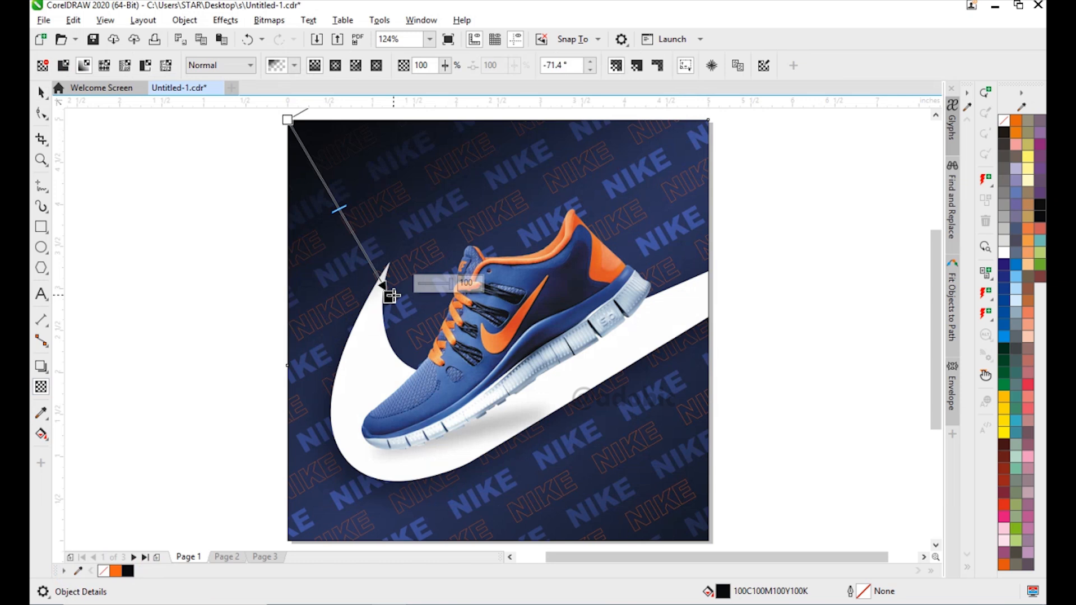
left_click_drag(289, 119, 280, 91)
scroll(370, 145, "down", 1)
scroll(493, 328, "up", 1)
mouse_move(408, 277)
left_mouse_down()
mouse_move(399, 230)
mouse_move(423, 259)
mouse_move(412, 268)
left_mouse_up()
key("space")
key("F4")
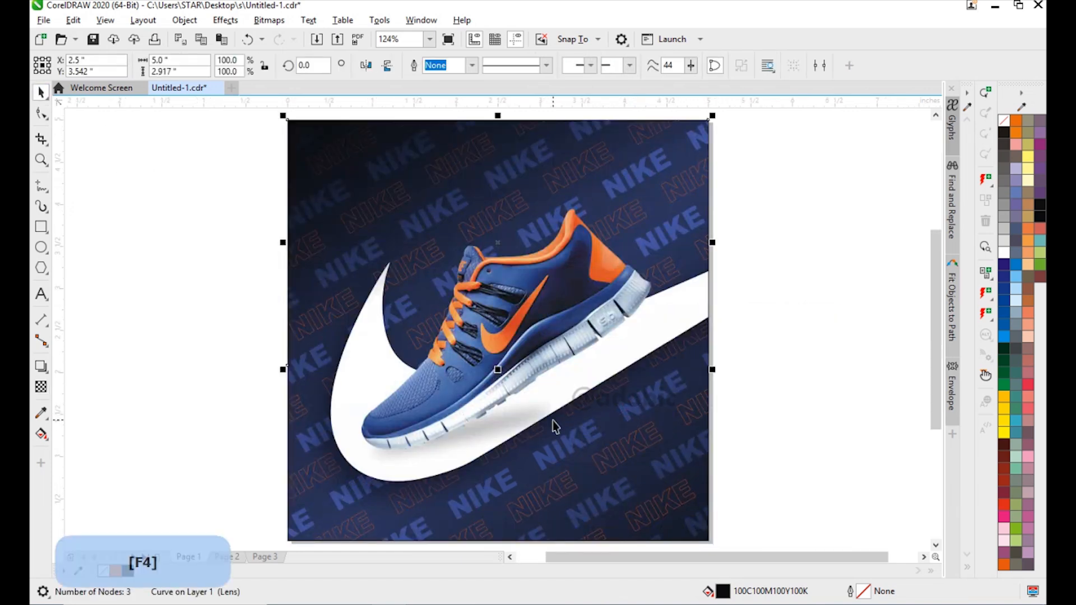
- PowerClip the faded corner triangle inside the background square
left_click(185, 19)
mouse_move(241, 72)
left_click(457, 72)
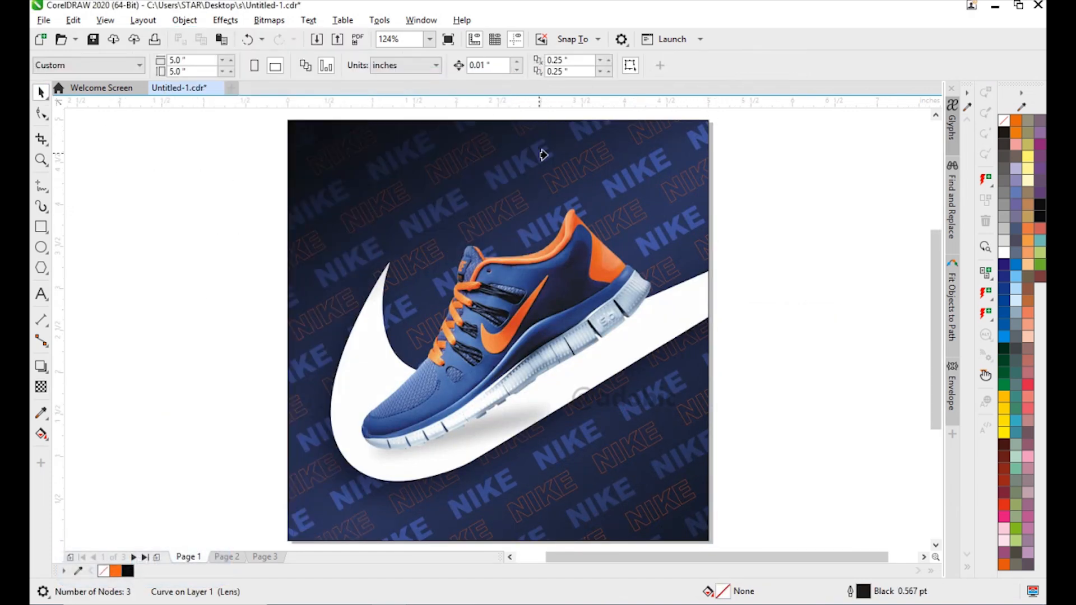
left_click(658, 508)
- Inside the PowerClip, duplicate the faded triangle, turn it 180 degrees into the square's lower-right corner and save the document
left_click(661, 436, "ctrl")
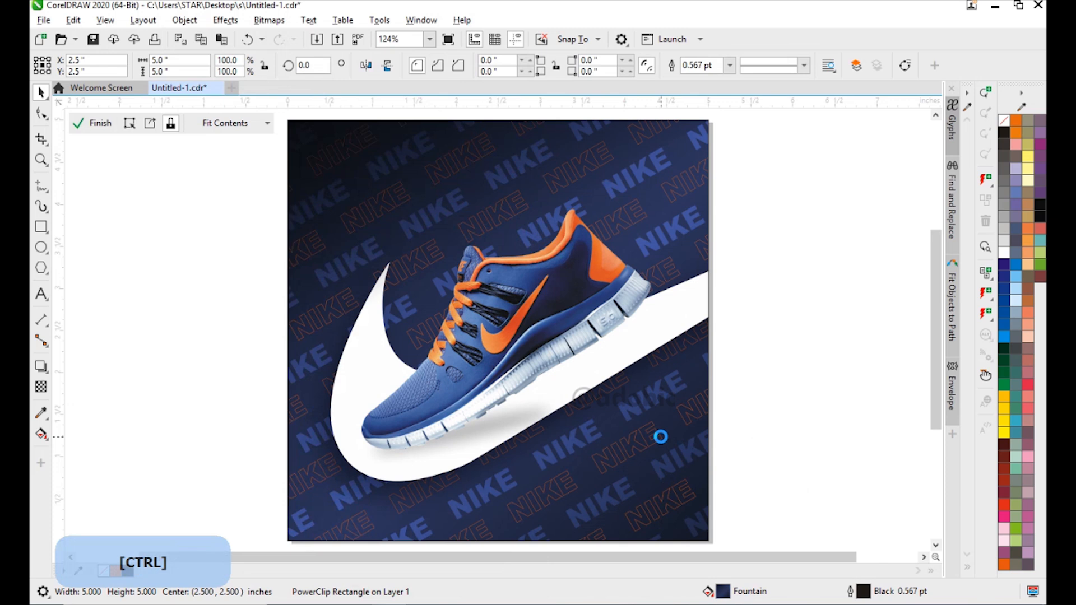
left_click(383, 187)
left_click(73, 20)
left_click(95, 199)
left_click(387, 65)
left_click_drag(743, 446, 709, 541)
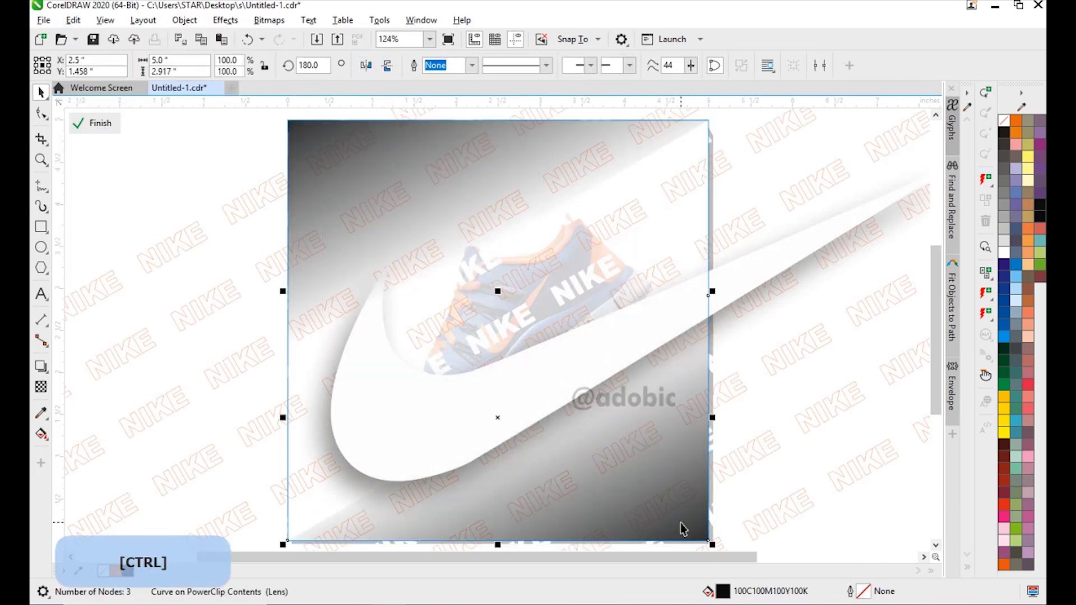
left_click(782, 355, "ctrl")
left_click(812, 325)
key("ctrl+s")
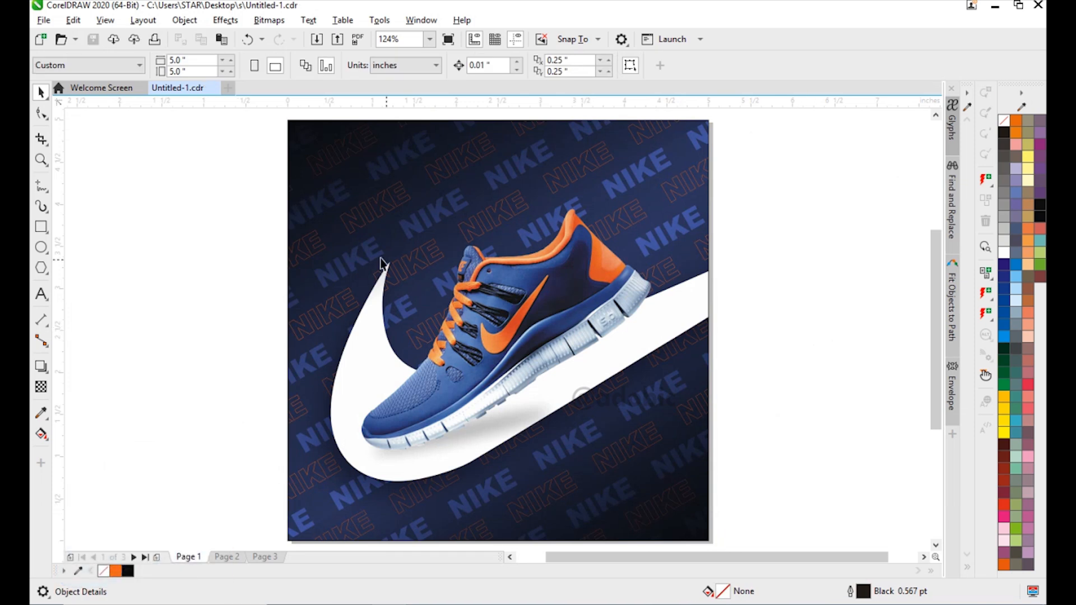
- Add the text "Summer Special" in white near the top of the square
left_click(41, 294)
left_click(422, 170)
type("Summer")
left_click_drag(531, 161, 422, 162)
left_click(1003, 252)
left_click(541, 161)
type("Special")
- Set the "Summer Special" text's font to Regular Brush
key("ctrl+space")
left_click(466, 65)
type("Regular Brush")
key("Right")
key("Return")
- Resize the "Summer Special" heading and centre it horizontally on the background square
left_click_drag(624, 180, 598, 174)
left_click(690, 162, "shift")
key("c")
left_click(731, 168)
- Recolour the "Summer Special" heading with orange sampled from the shoe
left_click(41, 413)
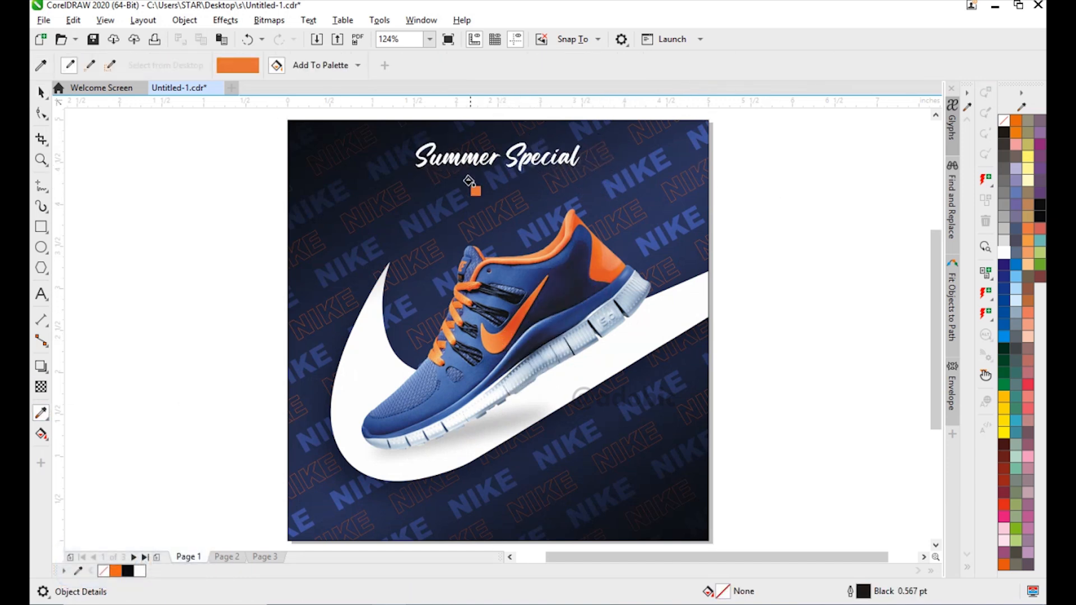
left_click(481, 160)
scroll(482, 160, "up", 3)
scroll(482, 160, "down", 3)
key("ctrl+space")
key("F4")
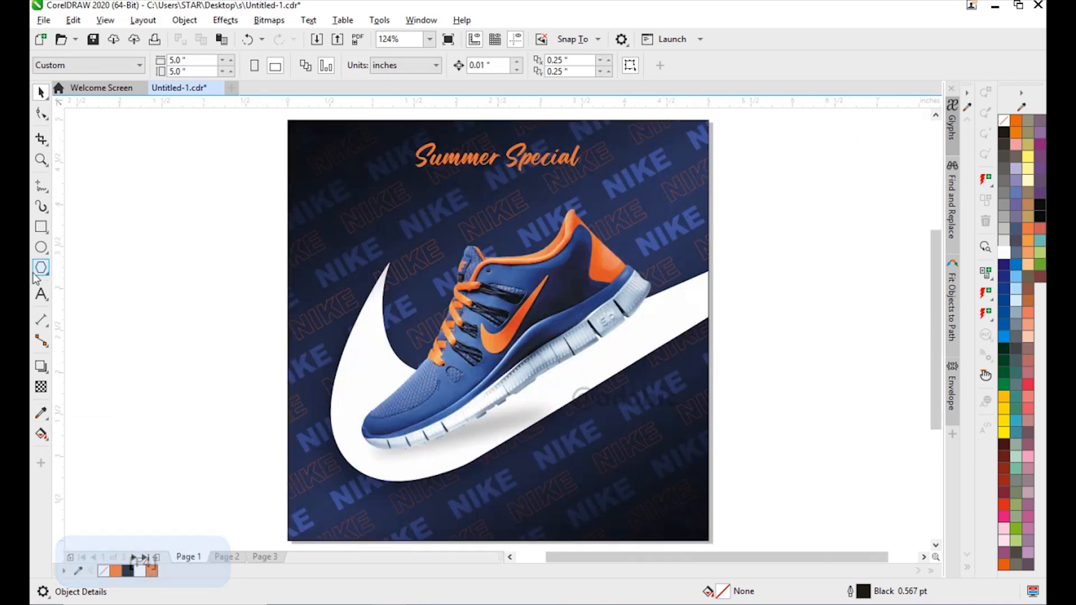
- Add the artistic text "SHOES" at the square's left edge and adjust its text alignment
key("F8")
left_click(241, 258)
key("ctrl+a")
left_click(702, 66)
left_click(729, 116)
left_click(41, 93)
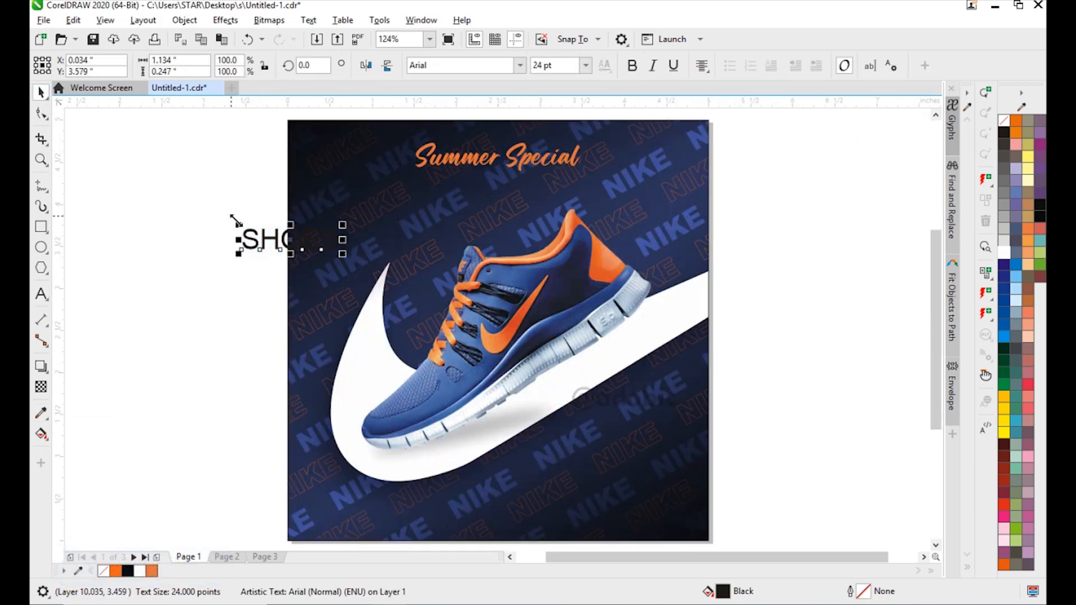
- Set "SHOES" in bold white Montserrat, scale it to about 36 pt and place it directly below "Summer Special"
left_click(464, 71)
type("monts")
key("Down")
key("Down")
key("Down")
key("Return")
left_click_drag(551, 196, 578, 204)
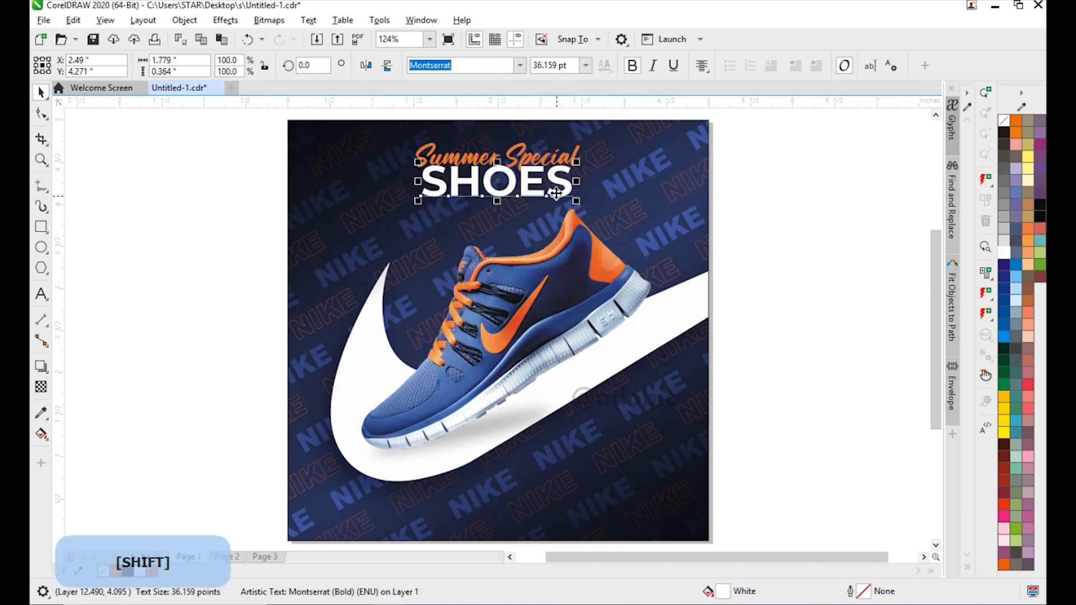
- Add a black drop shadow to "Summer Special" with 50 opacity, feathering 7 and a short offset down and left over "SHOES"
scroll(525, 165, "up", 1)
left_click(504, 322)
left_click(41, 366)
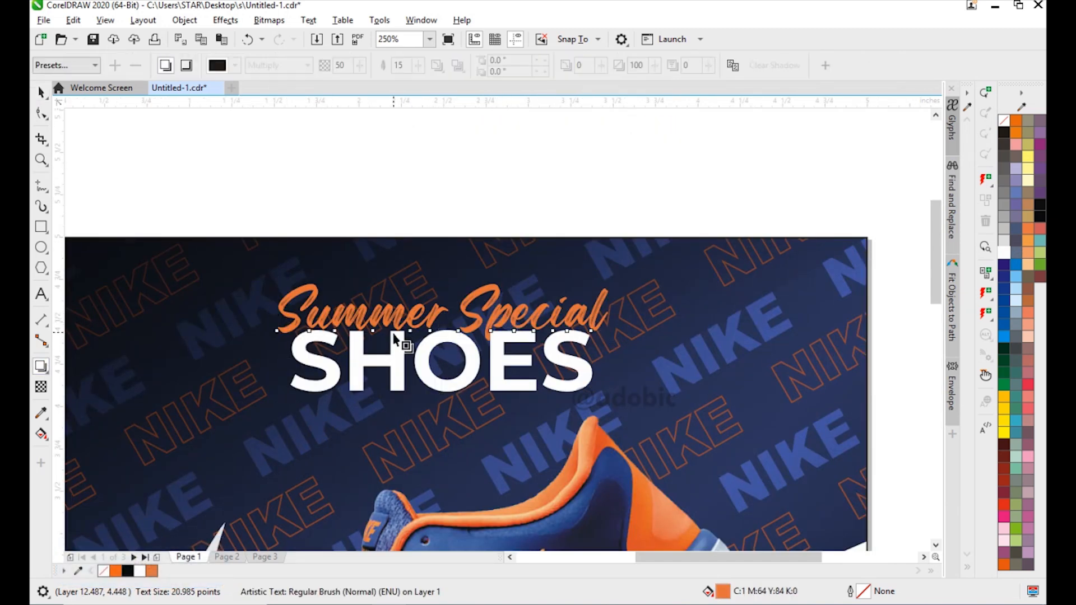
left_click_drag(446, 348, 418, 359)
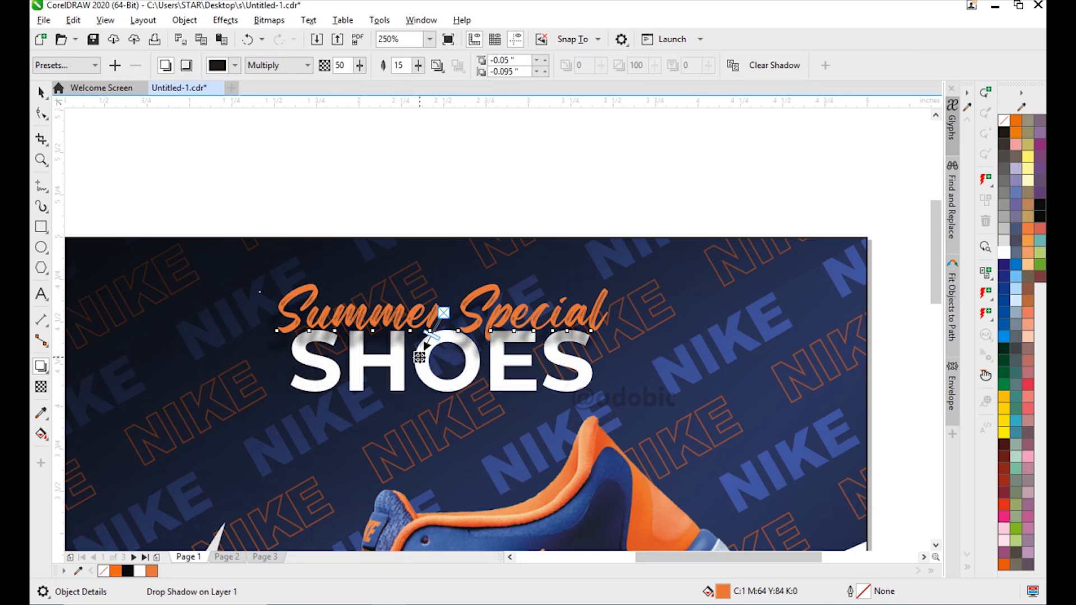
scroll(403, 347, "up", 1)
left_click_drag(419, 356, 421, 351)
key("F4")
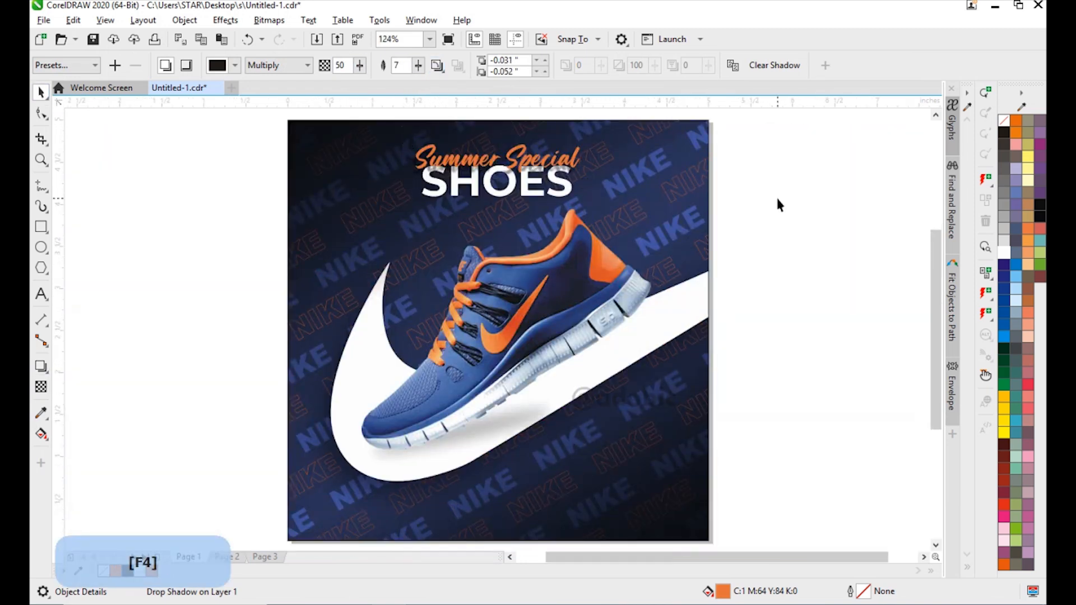
- Enlarge "SHOES" to 40.93 pt, narrow "Summer Special" above it, and shift both lines up toward the square's upper edge
left_click_drag(576, 184, 574, 183)
scroll(506, 170, "up", 2)
left_click_drag(510, 331, 491, 327)
scroll(544, 342, "down", 2)
left_click(491, 334, "shift")
left_click_drag(572, 341, 567, 342)
left_click(541, 294)
key("Up")
key("Up")
key("Up")
key("Up")
left_click(569, 255)
- Duplicate "SHOES" directly below itself and replace the copy's text with "AVAILABLE"
key("F4")
left_click_drag(543, 184, 543, 239)
right_click(543, 239)
key("F8")
key("ctrl+a")
type("AVAILABLE")
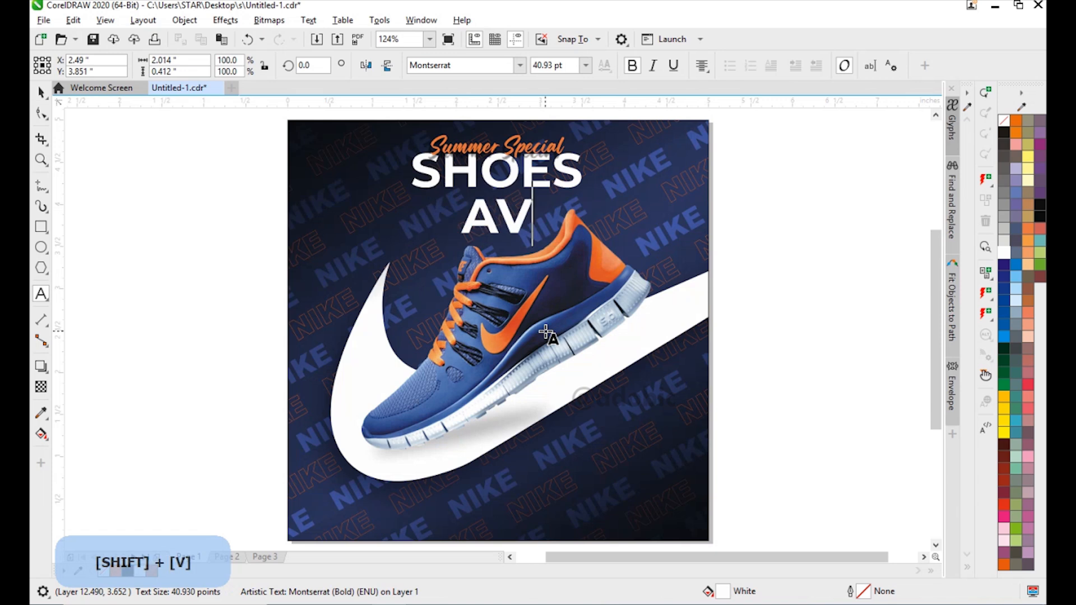
- Set the "AVAILABLE" text in Montserrat SemiBold
key("ctrl+a")
left_click(520, 65)
key("Up")
key("Up")
key("Up")
key("Return")
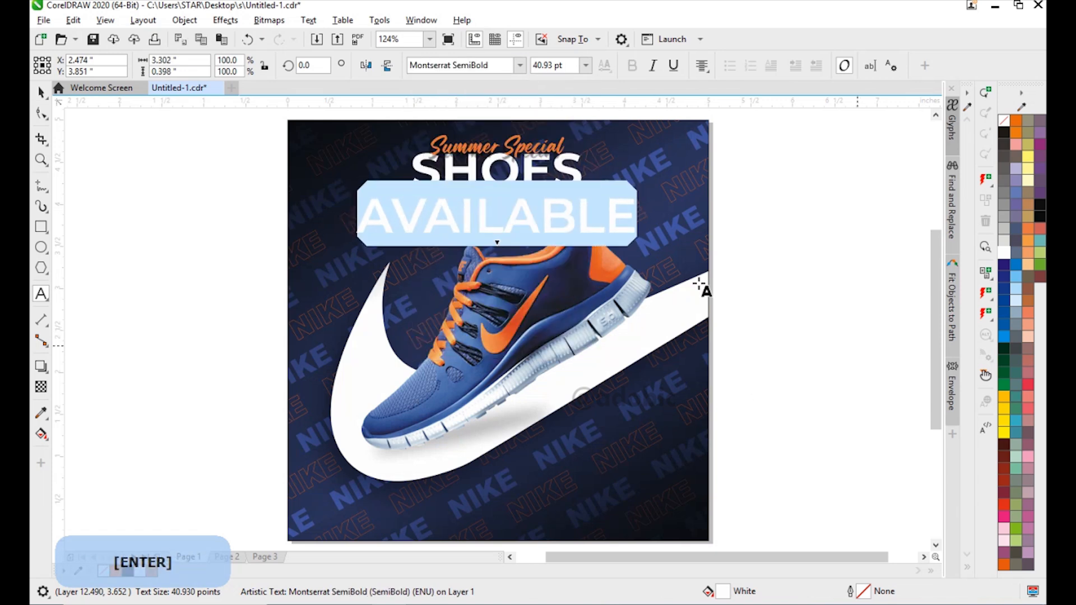
- Scale "AVAILABLE" down to about 11.5 pt, widen its letter spacing and fit it beneath "SHOES"
left_click(44, 95)
left_click_drag(641, 239, 553, 265)
left_click_drag(529, 218, 571, 223)
left_click(41, 113)
left_click(41, 92)
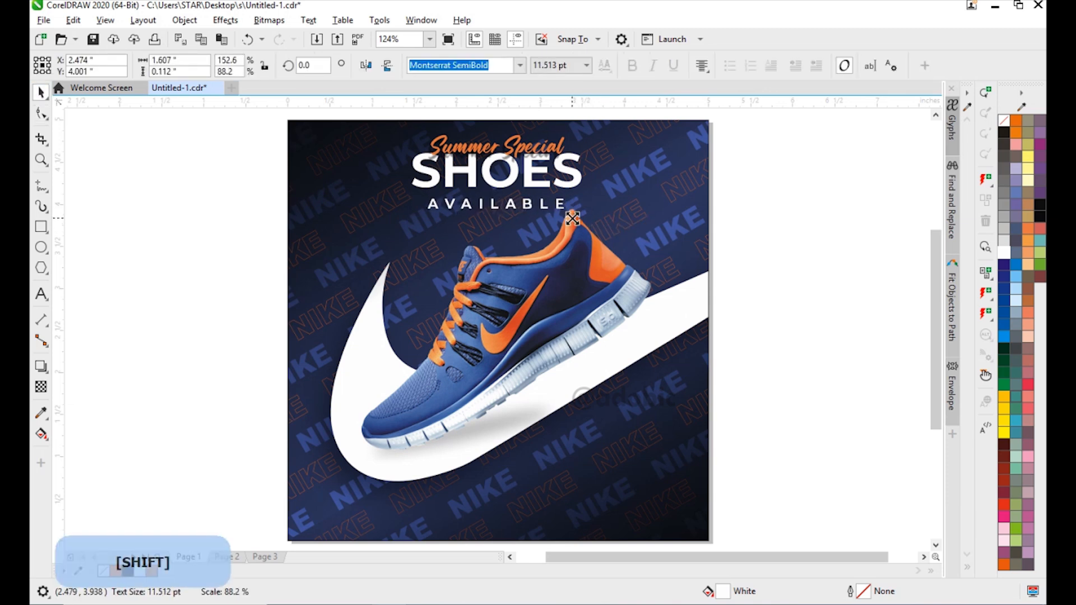
- Group the selected shoe artwork and place the group inside the square background with PowerClip
left_click(640, 226)
left_click(670, 311, "shift")
key("ctrl+g")
left_click(184, 20)
mouse_move(207, 73)
left_click(412, 73)
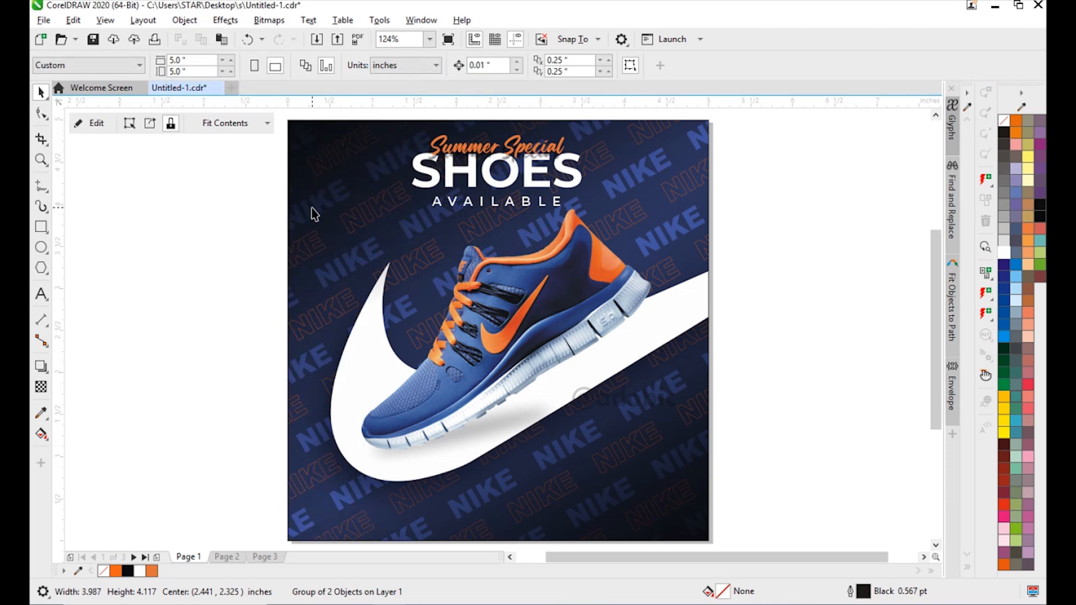
left_click(307, 210)
- Shift the shoe and swoosh slightly down in the square and nudge the three heading lines down a little
left_click(307, 209, "ctrl")
left_click(314, 219)
left_click(373, 309, "shift")
left_click(594, 280)
left_click(785, 255, "shift")
left_click_drag(785, 254, 358, 152)
left_click(94, 123)
scroll(824, 267, "up", 1)
key("shift+Down")
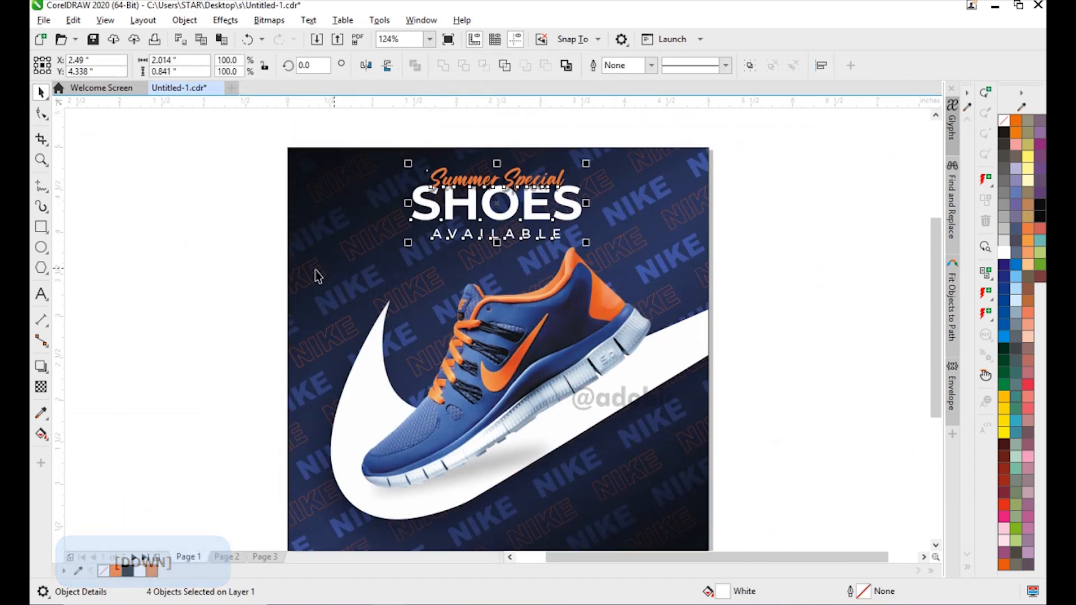
- Open the square's PowerClip contents and enlarge the black gradient shape along its upper edge to 110.2%
left_click(334, 213)
left_click(322, 218, "ctrl")
left_click_drag(719, 399, 758, 435)
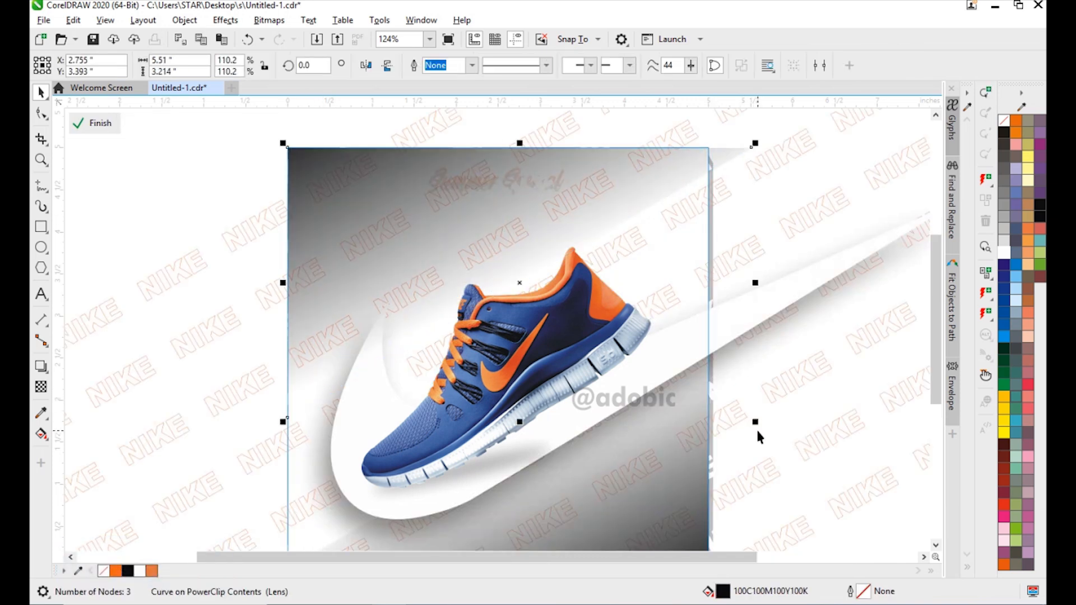
- Add a node to the gradient shape's diagonal edge, pull it and the lower-left node outward, send the shape back and finish editing
key("F10")
double_click(624, 223)
left_click_drag(624, 223, 709, 308)
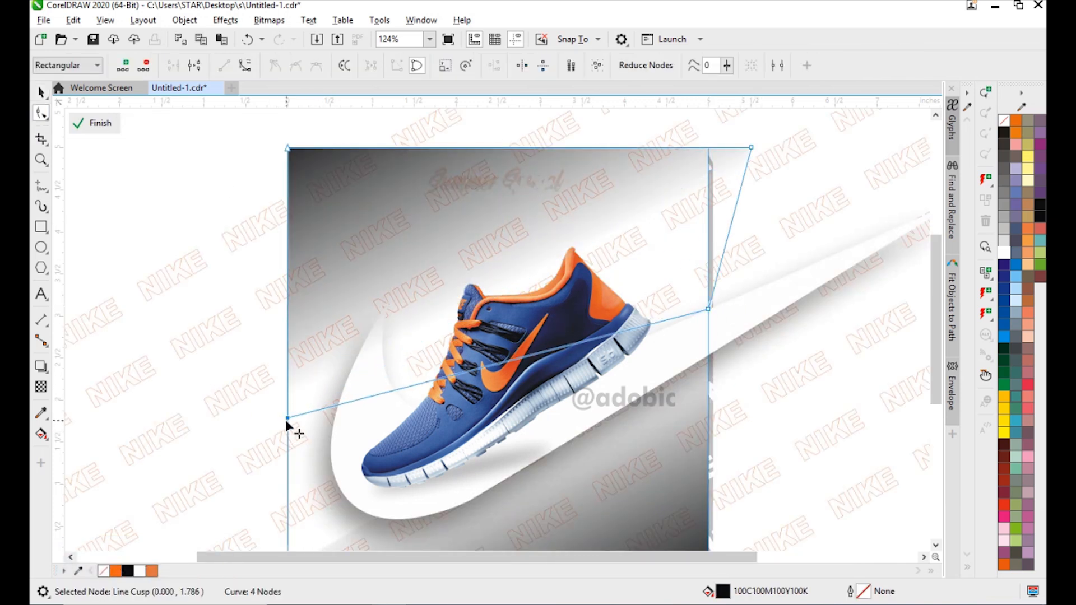
left_click_drag(287, 418, 286, 473)
left_click(40, 94)
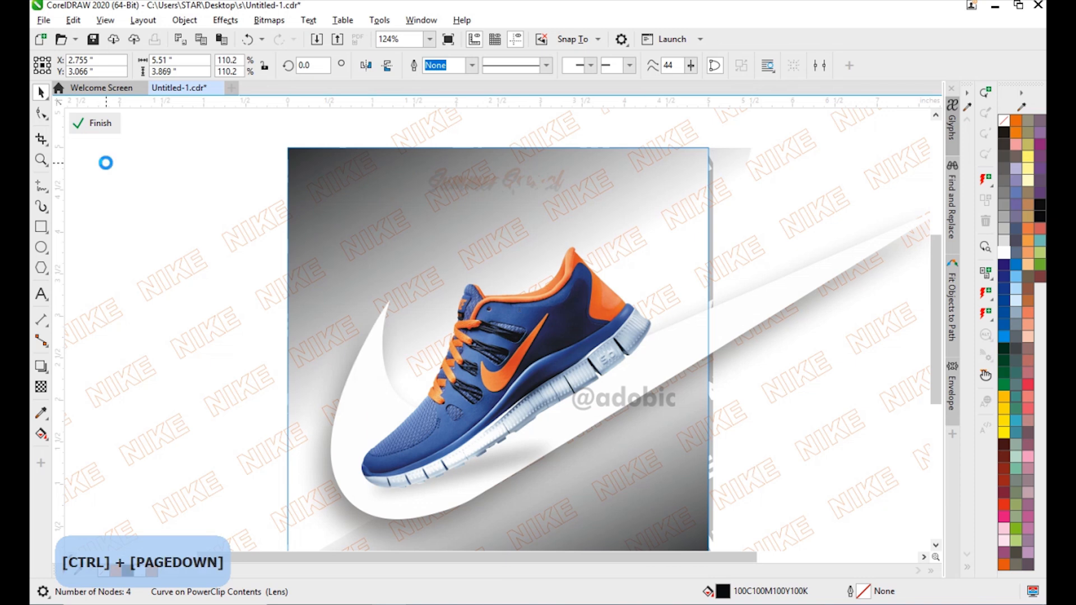
left_click(95, 123)
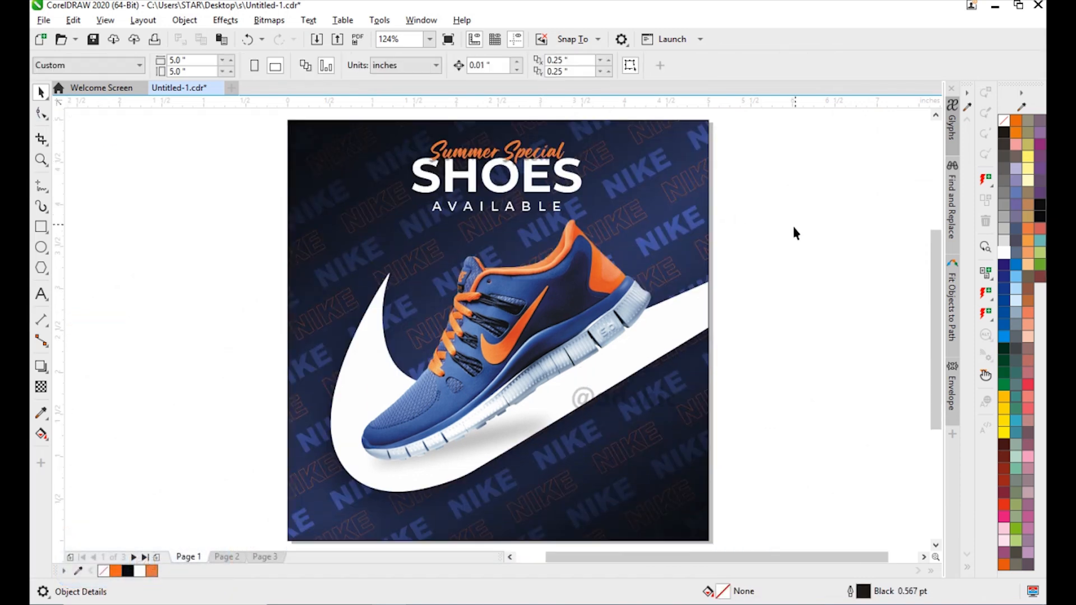
- Draw an orange hexagon without outline, rotated 90° and about 1.55 x 1.34 inches, over the square's upper-left corner
left_click_drag(230, 170, 333, 277)
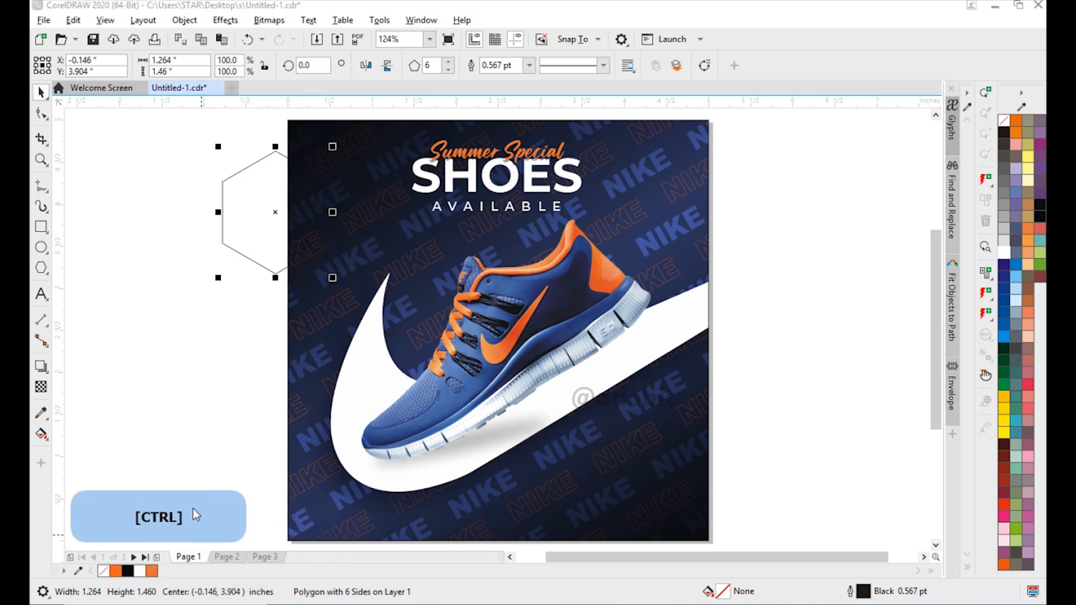
left_click(152, 571)
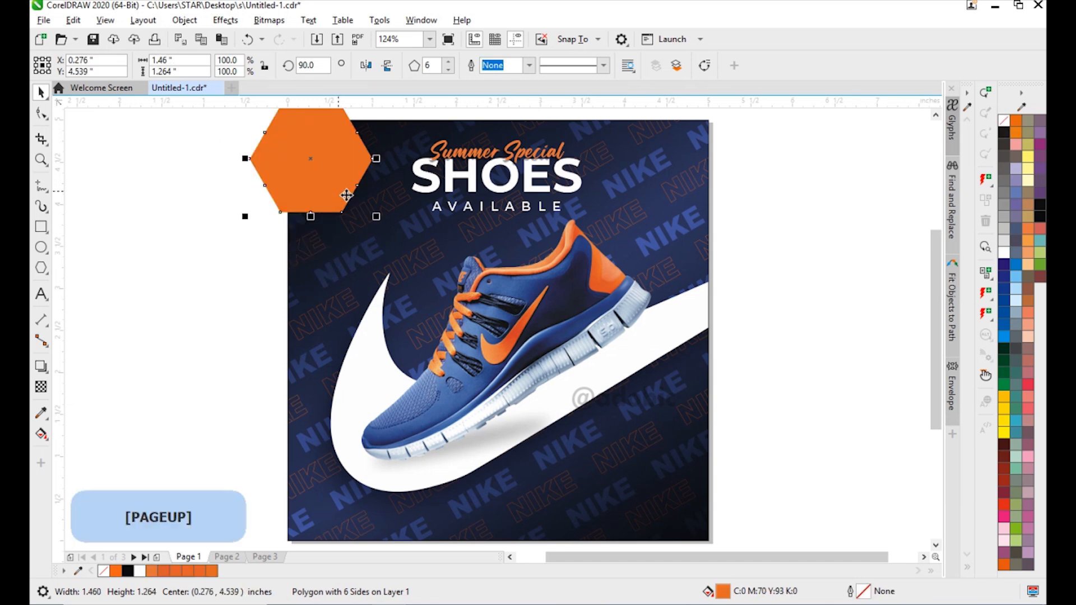
left_click_drag(382, 218, 389, 225)
left_click_drag(348, 191, 353, 191)
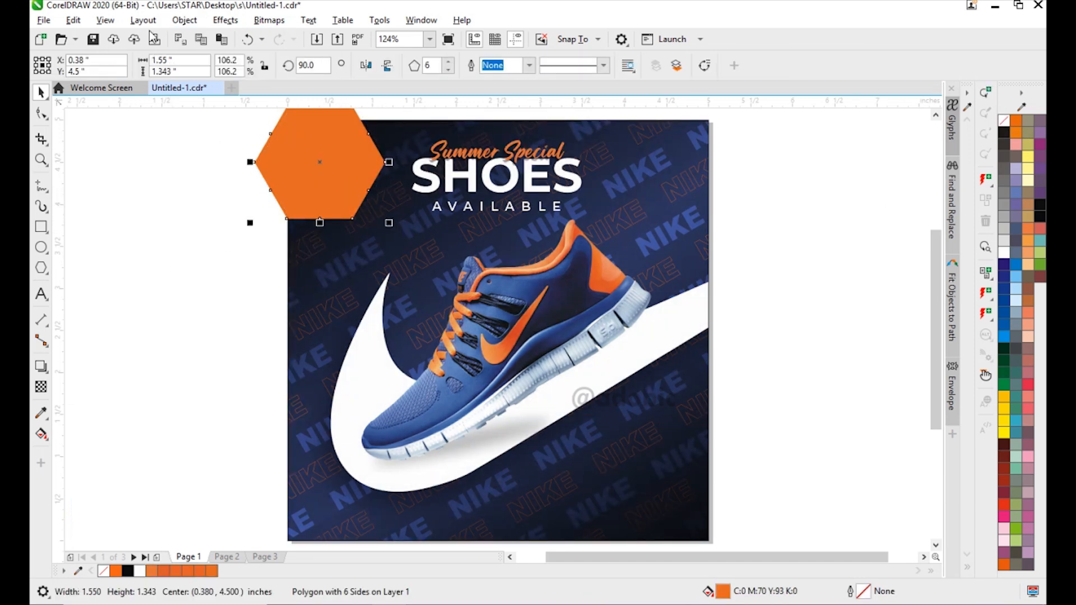
- Place a slightly larger copy of the orange hexagon over the square's lower-right corner
left_click(84, 20)
left_click(118, 149)
left_click_drag(349, 145, 701, 466)
left_click_drag(748, 411, 757, 404)
left_click_drag(691, 433, 693, 447)
key("Page_Up")
- Place both orange hexagons inside the square background with PowerClip
left_click(679, 449)
left_click(678, 450, "shift")
left_click(344, 183)
left_click(677, 453, "shift")
left_click(185, 21)
mouse_move(336, 74)
left_click(412, 77)
left_click(650, 158)
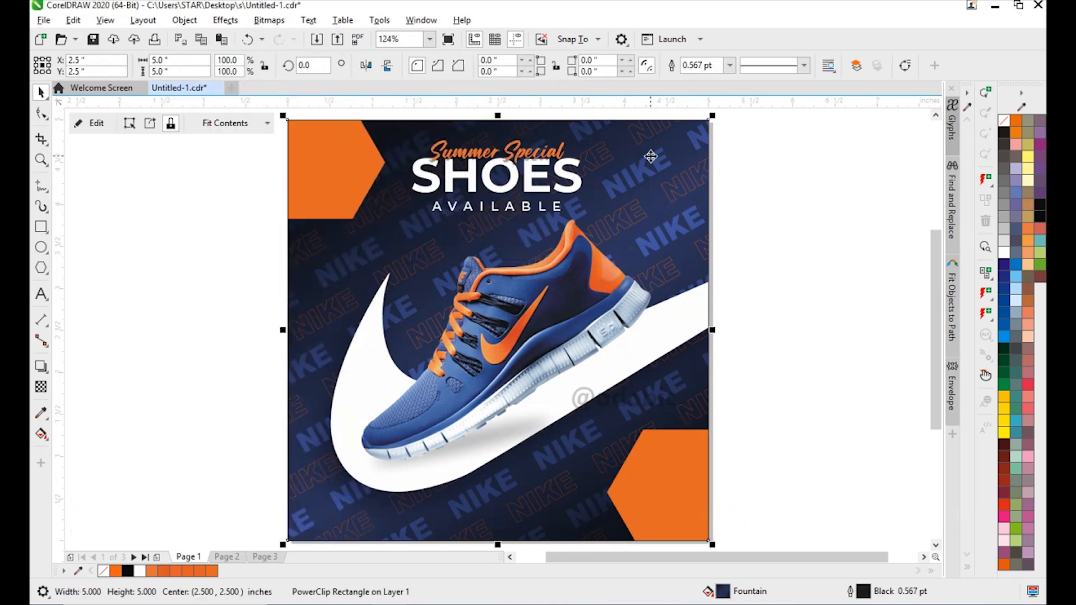
- Remove the square's outline and save the document
right_click(1003, 120)
left_click(829, 211)
key("ctrl+s")
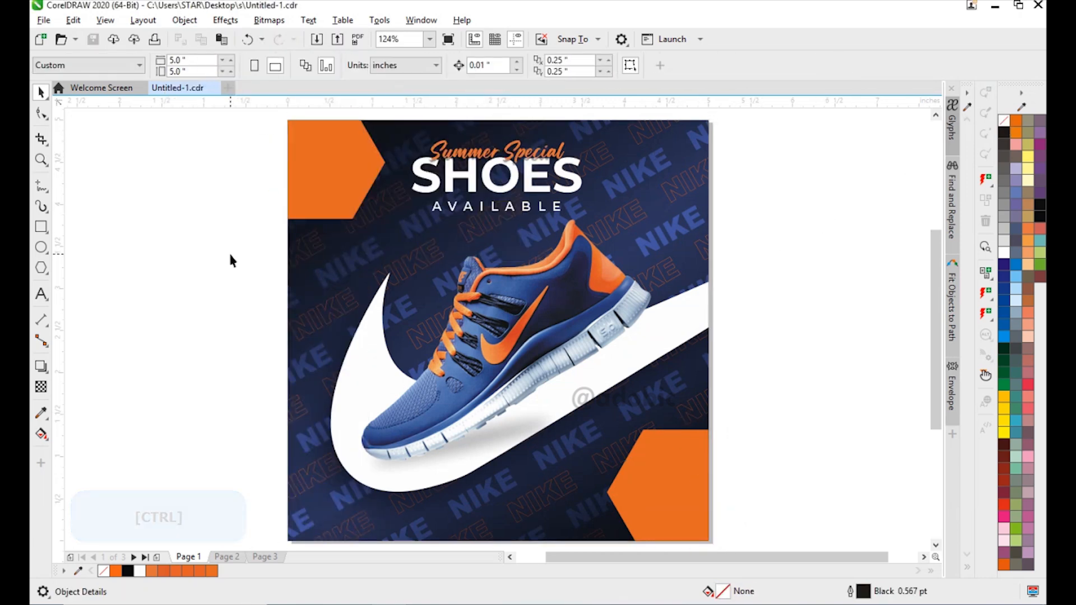
- Import the pngtree shoe icon PNG from the footage folder onto the page
left_click(44, 20)
left_click(68, 254)
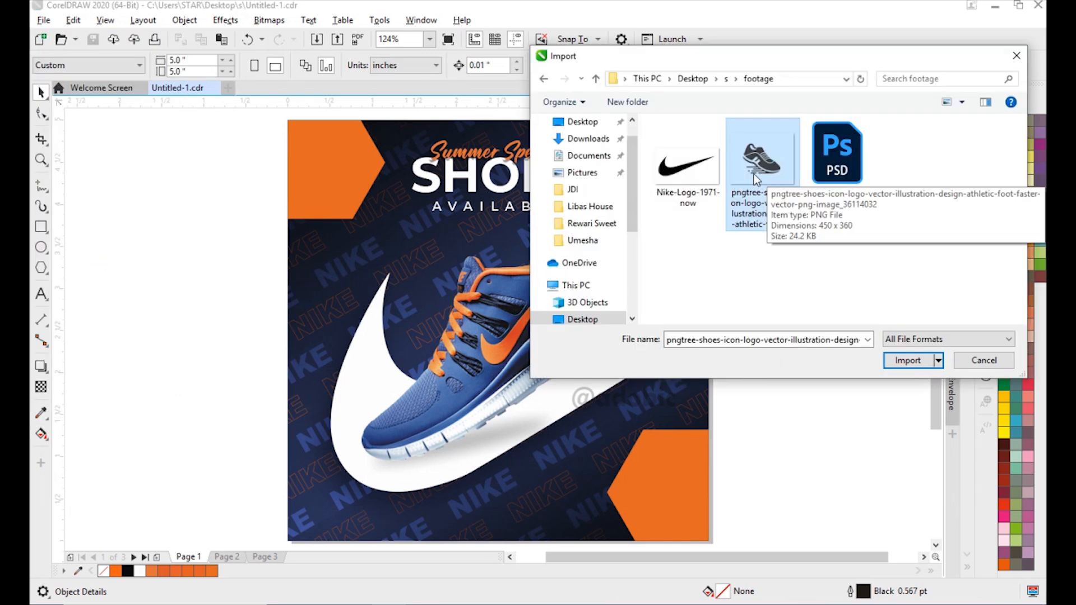
double_click(756, 179)
left_click(181, 140)
- Scale the shoe icon bitmap to about 1.06 inches wide and position it on the upper-left hexagon
left_click_drag(713, 136, 607, 296)
left_click_drag(468, 346, 357, 163)
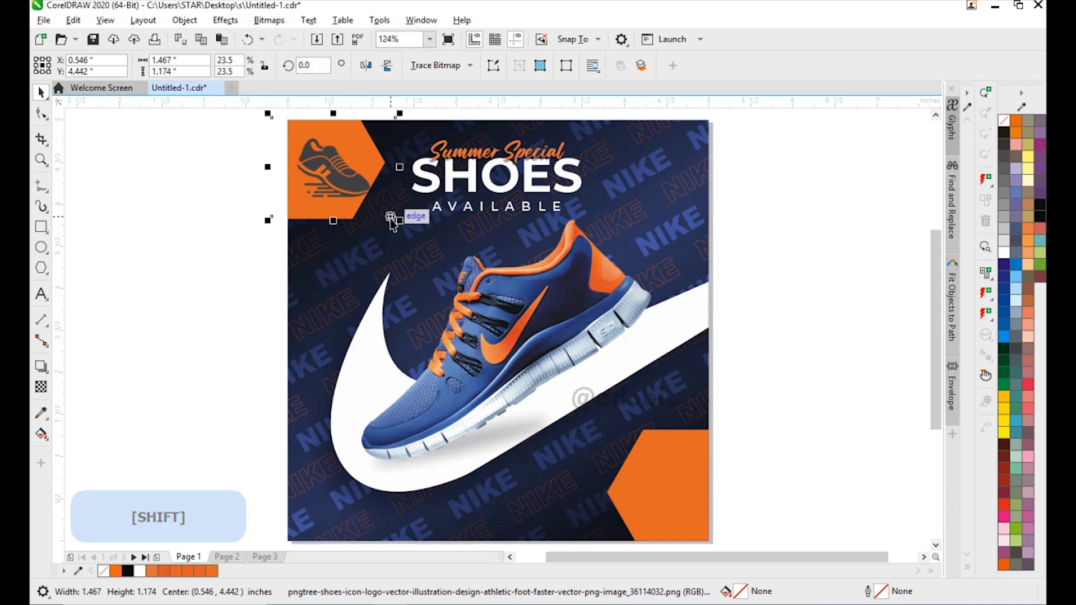
left_click_drag(401, 221, 367, 194)
scroll(342, 167, "up", 1)
left_click_drag(444, 323, 467, 316)
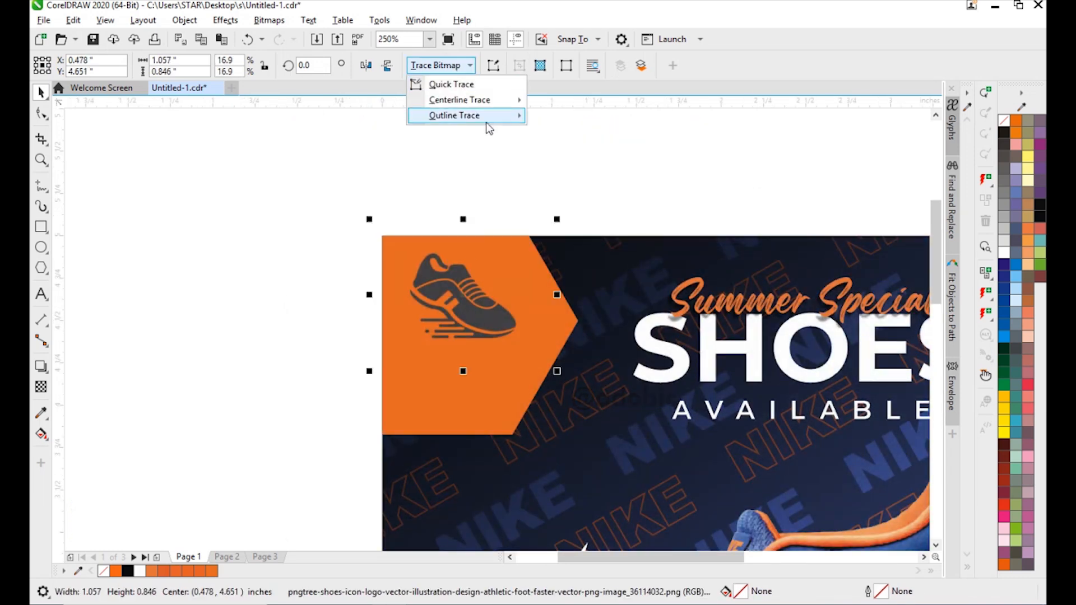
- Trace the shoe icon as line art with the Outline trace, removing the background colour from the entire image
mouse_move(511, 116)
left_click(557, 117)
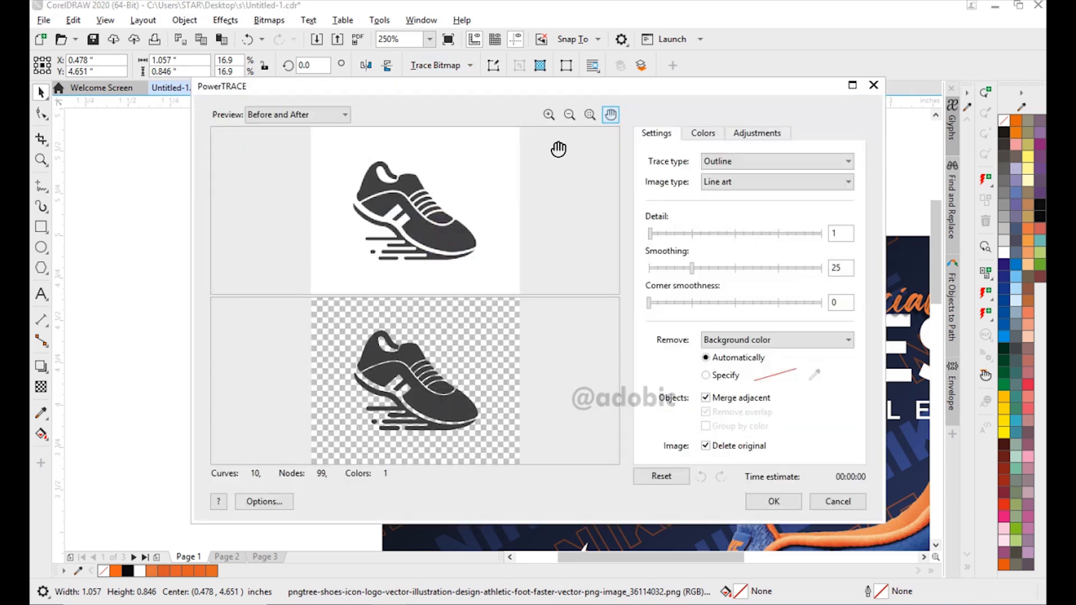
left_click(730, 342)
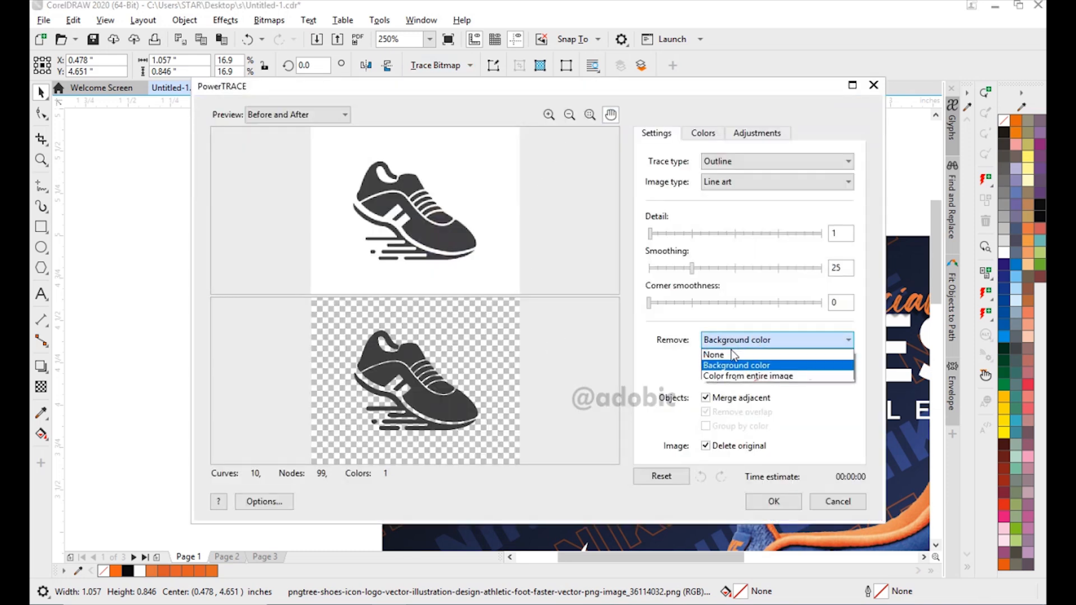
left_click(734, 374)
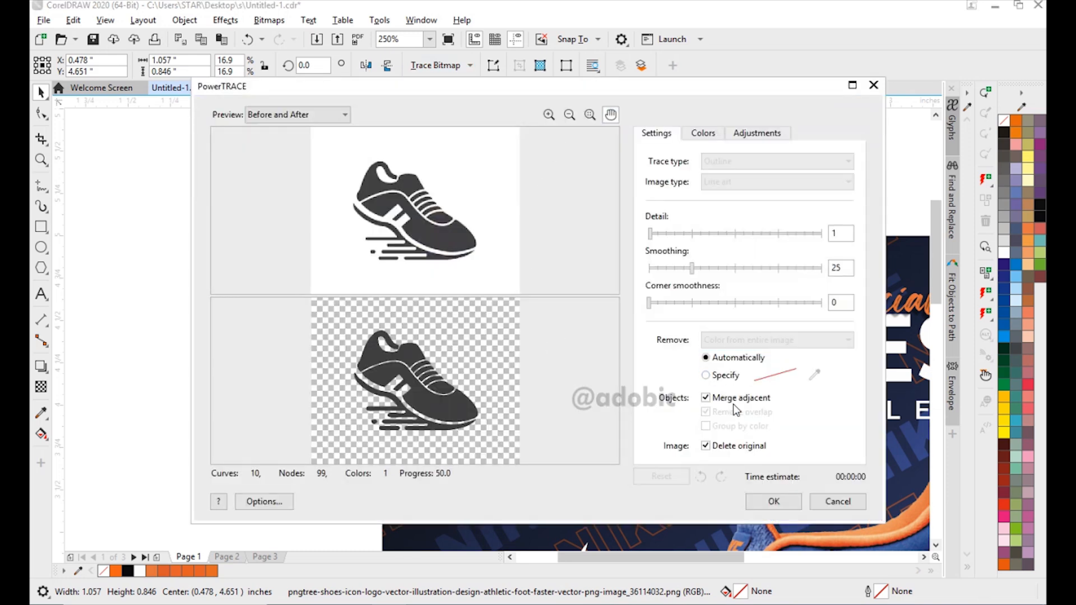
left_click(773, 501)
- Delete the leftover piece of the trace and colour the traced shoe icon white on the upper-left hexagon
key("Delete")
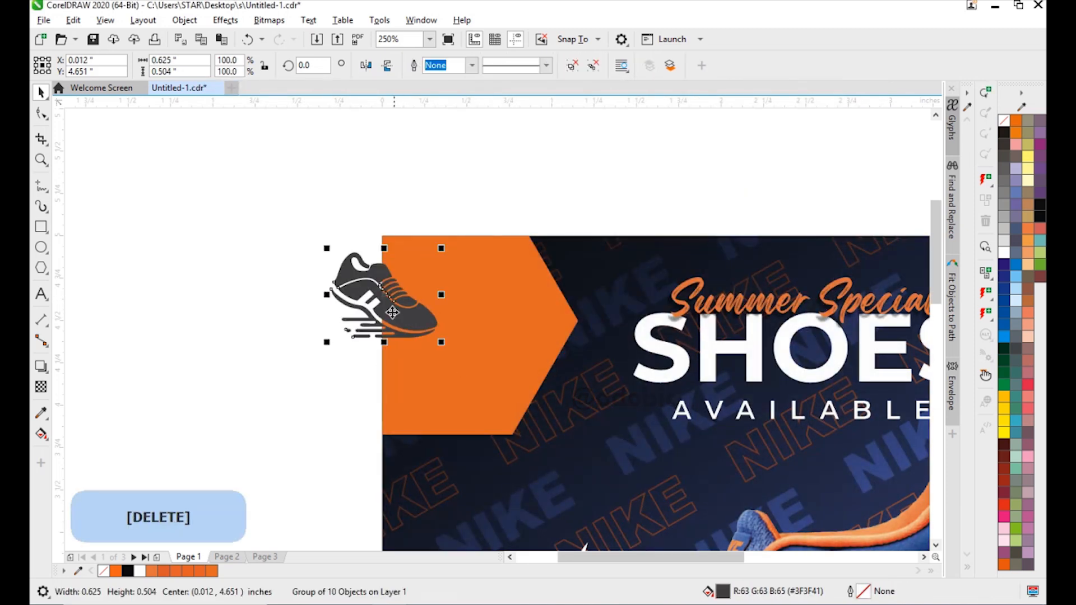
left_click(1004, 252)
left_click(576, 176)
- Copy "SHOES" onto the upper-left hexagon and replace its text with "NAME" and "HERE" on two lines
left_click(681, 374)
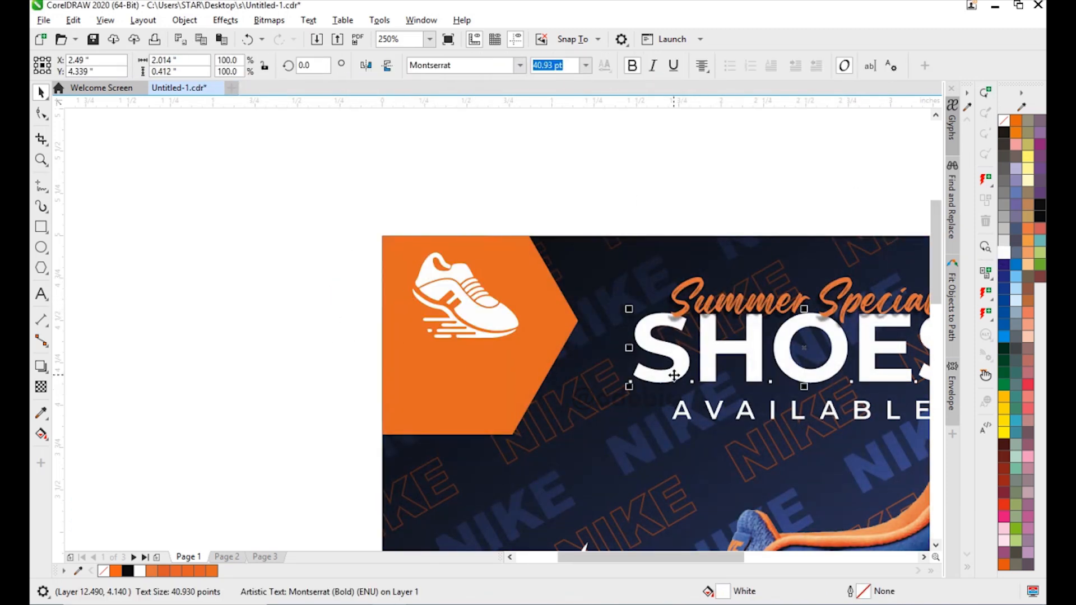
left_click_drag(684, 374, 457, 410)
double_click(457, 409)
key("ctrl+a")
type("NAME")
key("Return")
type("HERE")
- Give the "HERE" line a different Montserrat weight and scale the two-line text down to fit the hexagon
key("shift+Home")
left_click(520, 66)
left_click(526, 252)
key("ctrl+space")
left_click_drag(731, 346, 527, 420)
- Set the size of the selected "NAME HERE" lettering to 8.5 pt
double_click(426, 394)
left_click(552, 66)
type("8.5")
key("Return")
key("ctrl+space")
- Resize the white shoe icon, centre it with the "NAME HERE" text and nudge them left within the hexagon
left_click(311, 386)
left_click(495, 321)
left_click_drag(524, 344, 511, 360)
left_click(492, 320, "shift")
key("c")
key("Left")
key("Left")
key("Left")
left_click(613, 331)
- Copy the name text onto the lower-right hexagon and replace it with "upto 40% off*"
key("F4")
left_click(343, 197)
left_click_drag(343, 196, 686, 476)
right_click(686, 476)
double_click(679, 478)
key("ctrl+a")
type("upto 40% off*")
- Change the case of the whole offer text on the lower-right hexagon to uppercase
scroll(705, 468, "up", 1)
key("ctrl+a")
left_click(308, 21)
left_click(347, 314)
left_click(515, 294)
left_click(519, 351)
left_click(41, 91)
- Break the offer text apart into separate lines and enlarge "40%"
left_click(184, 21)
left_click(277, 348)
left_click_drag(454, 325, 491, 316)
- Adjust the Montserrat weights of the offer lines and move "OFF*" down to clear the enlarged "40%"
left_click(423, 355)
left_click(520, 66)
left_click(508, 255)
left_click_drag(433, 380, 433, 398)
left_click(520, 66)
left_click(496, 221)
- Scale the three offer lines together to about 0.86 inches wide and position them within the lower-right hexagon
left_click_drag(523, 286, 328, 438)
left_click_drag(409, 438, 409, 447)
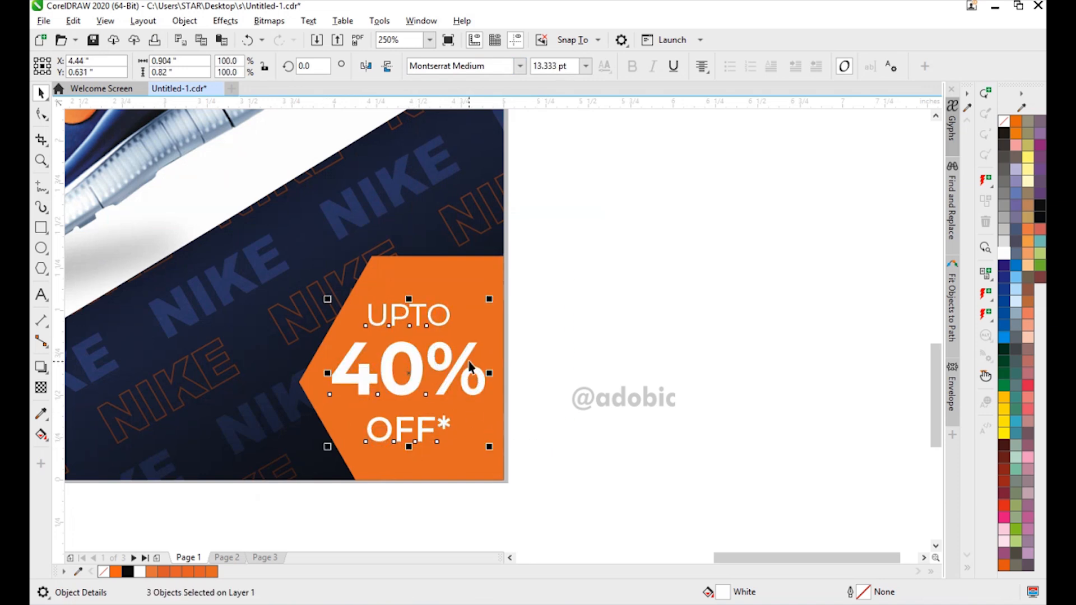
left_click_drag(467, 361, 469, 362)
left_click_drag(497, 448, 287, 284)
left_click(435, 420)
key("Page_Up")
key("Up")
key("Up")
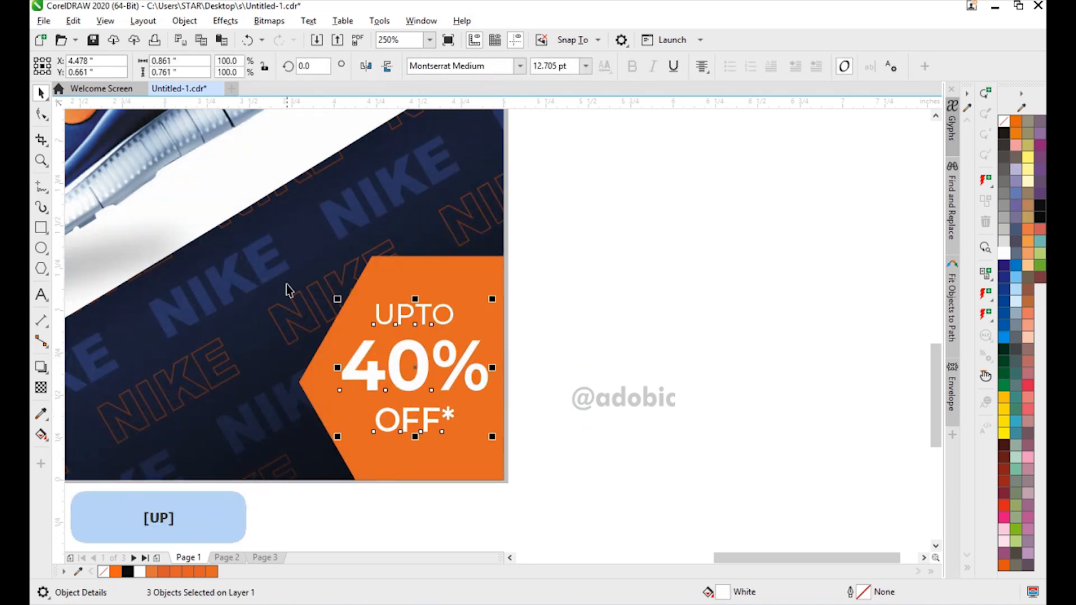
- Give "OFF*" a heavier Montserrat weight
left_click(472, 336)
left_click(417, 421)
left_click(520, 66)
left_click(504, 239)
- Add a small white "*T&C Apply" note in the lower-right corner of the orange offer hexagon
key("ctrl+a")
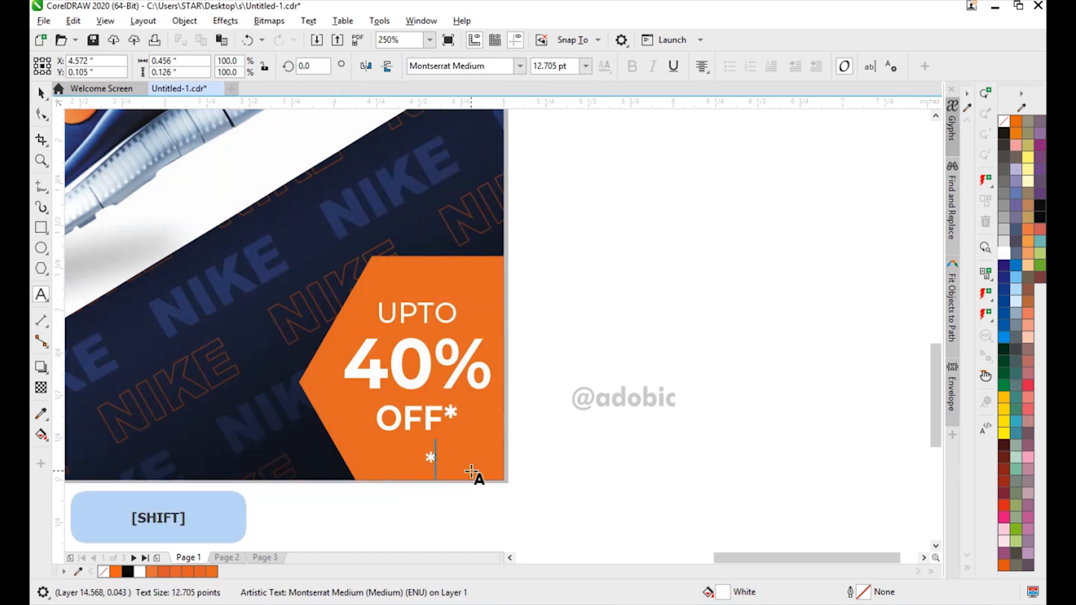
type("*T&C Apply")
key("ctrl+space")
left_click_drag(514, 482, 482, 474)
left_click(558, 435)
- Nudge the three offer lines together 0.04 inches down and 0.01 inches to the right within the hexagon
key("F4")
left_click_drag(783, 408, 585, 524)
key("Down")
key("Down")
key("Down")
key("Down")
key("Right")
left_click(756, 474)
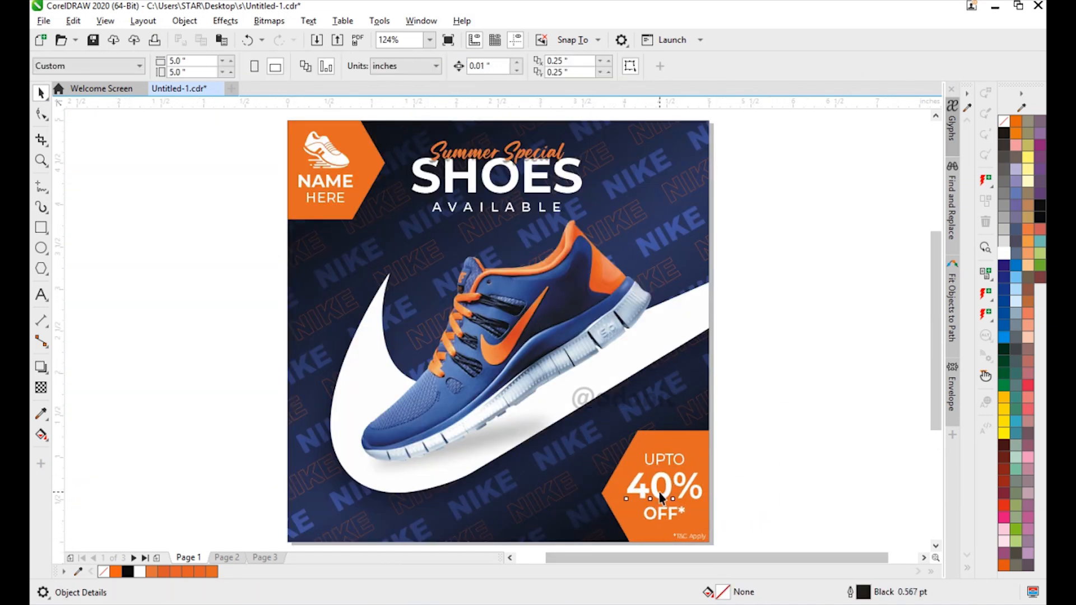
- Copy the "40%" text to the bottom centre of the ad, change it to "BUY NOW" and scale it down
left_click(661, 491, "ctrl")
left_click_drag(668, 495, 503, 516)
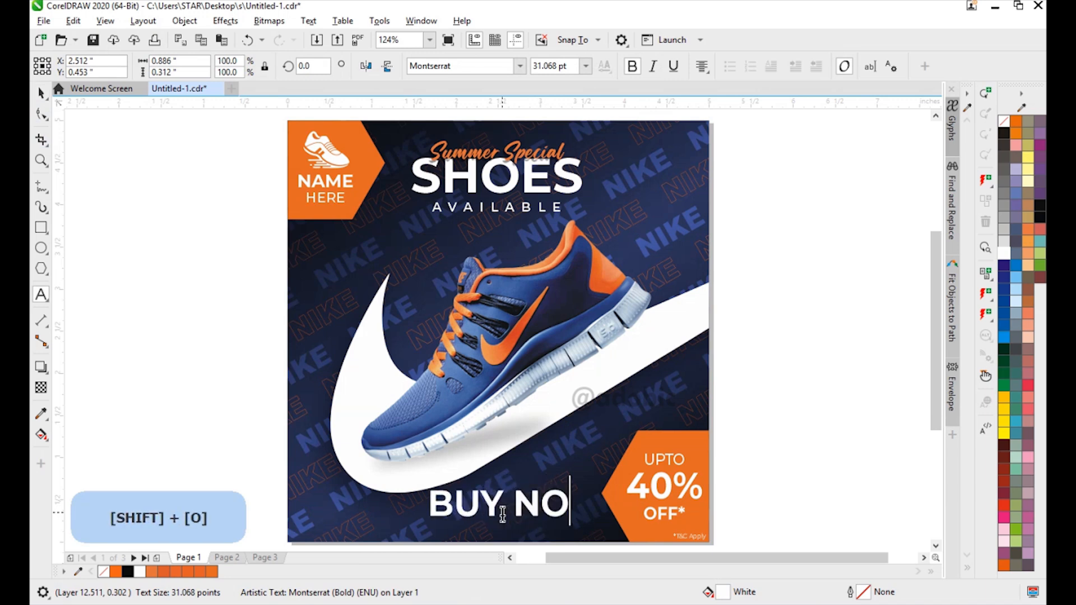
left_click(39, 93)
left_click_drag(593, 521, 582, 525)
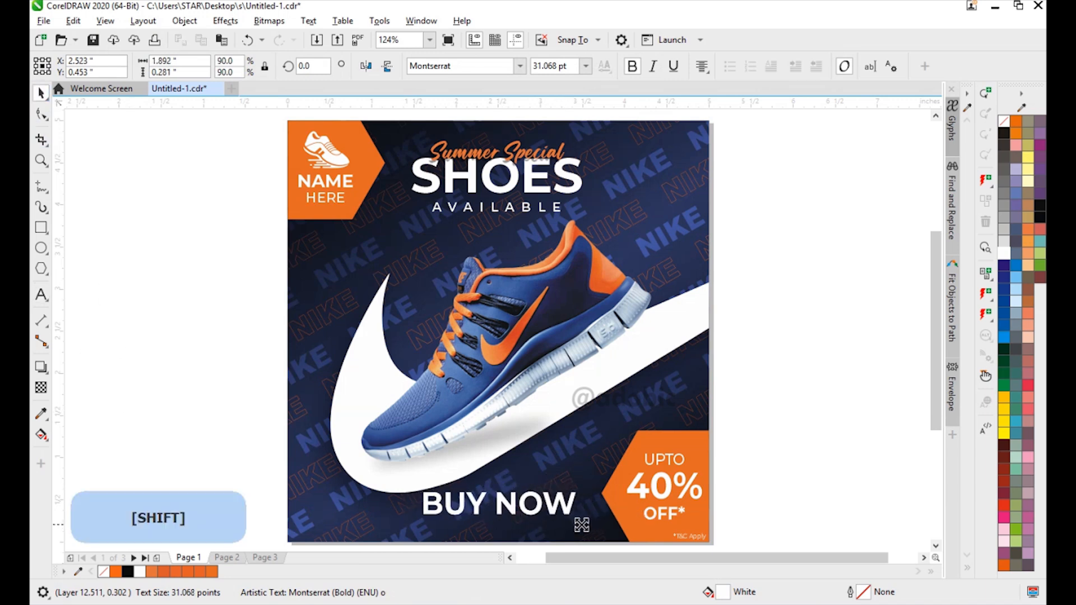
left_click(634, 487)
scroll(506, 502, "up", 1)
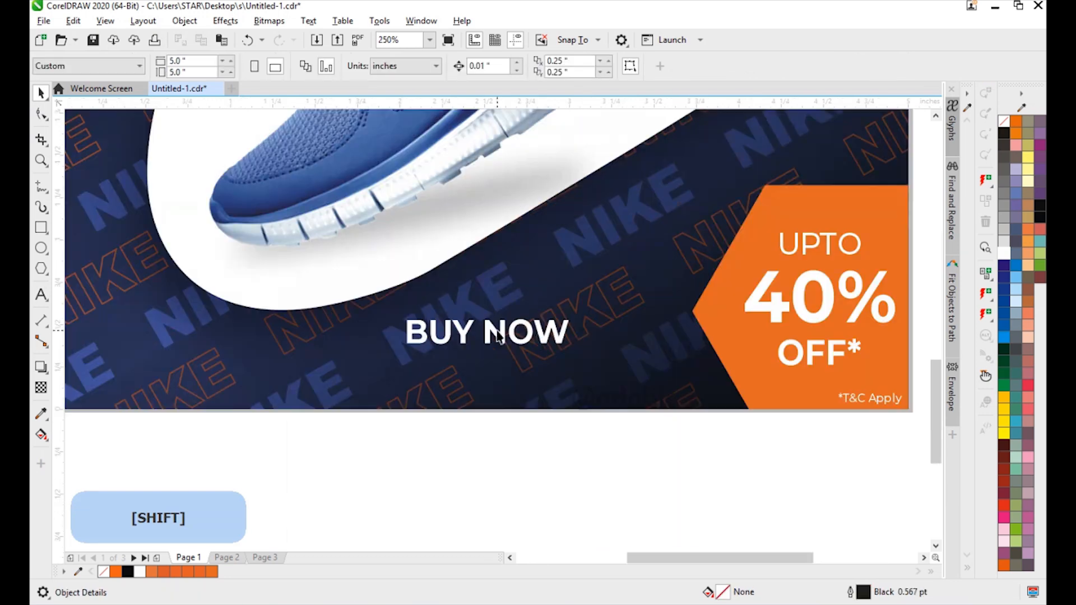
left_click(497, 332)
left_click_drag(572, 348, 568, 350)
- Draw a rectangle about 1.10 by 0.25 inches around "BUY NOW" and fully round its corners to 0.127 inches
key("F6")
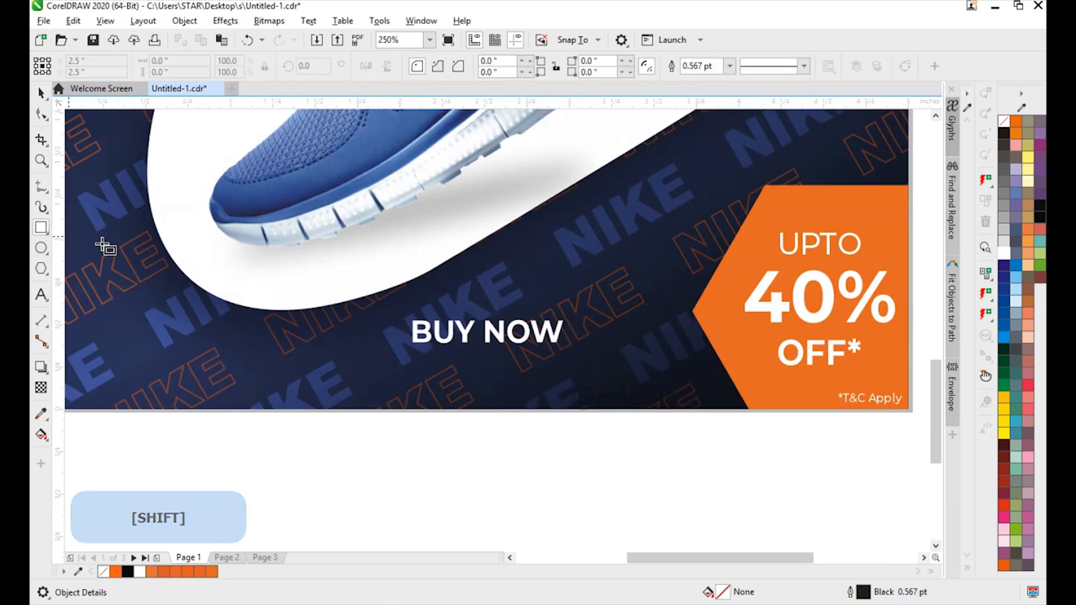
left_click_drag(396, 311, 585, 355)
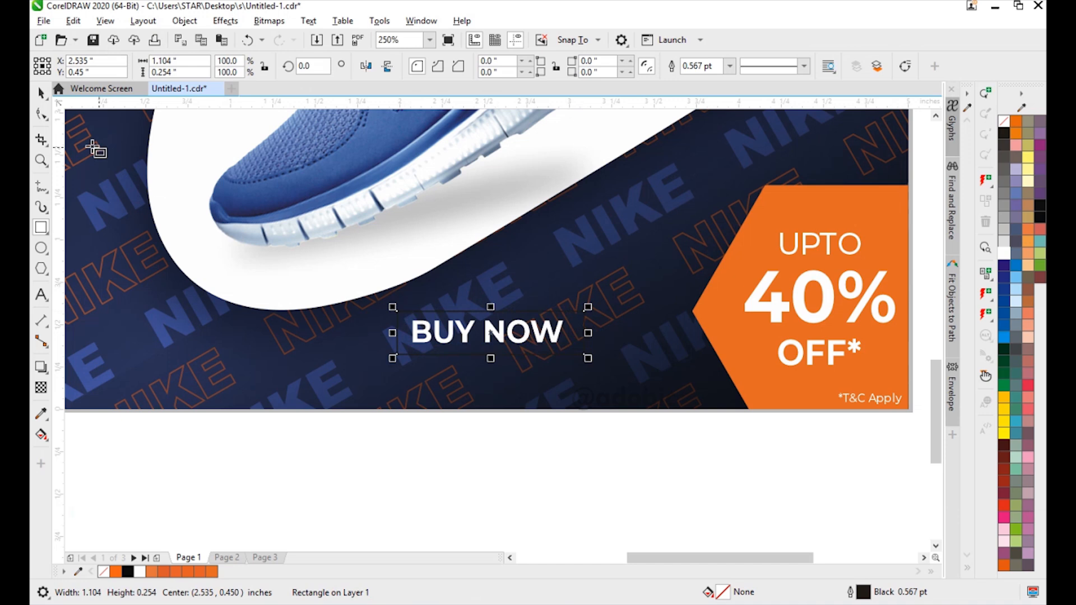
left_click_drag(584, 312, 61, 342)
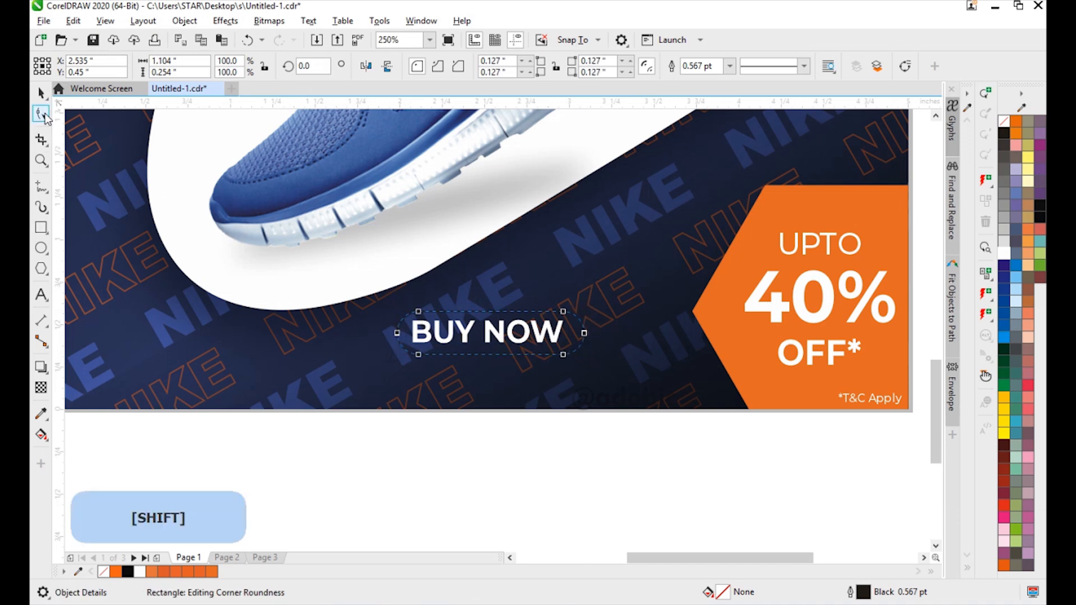
- Fill the rounded rectangle with orange C0 M70 Y93 K0, remove its outline and place it behind "BUY NOW"
left_click(40, 93)
left_click(214, 571)
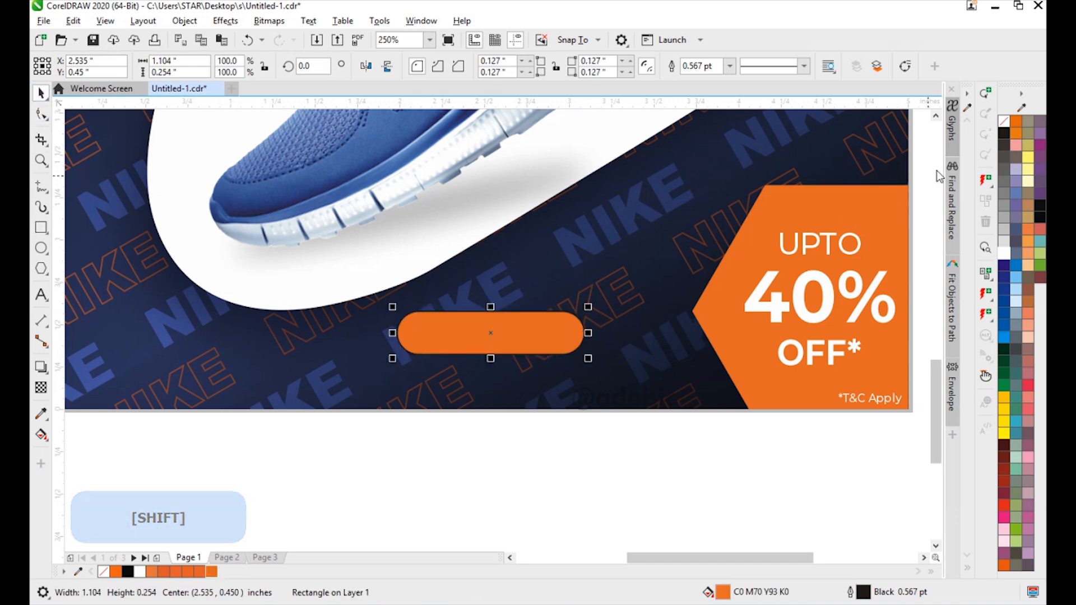
key("i")
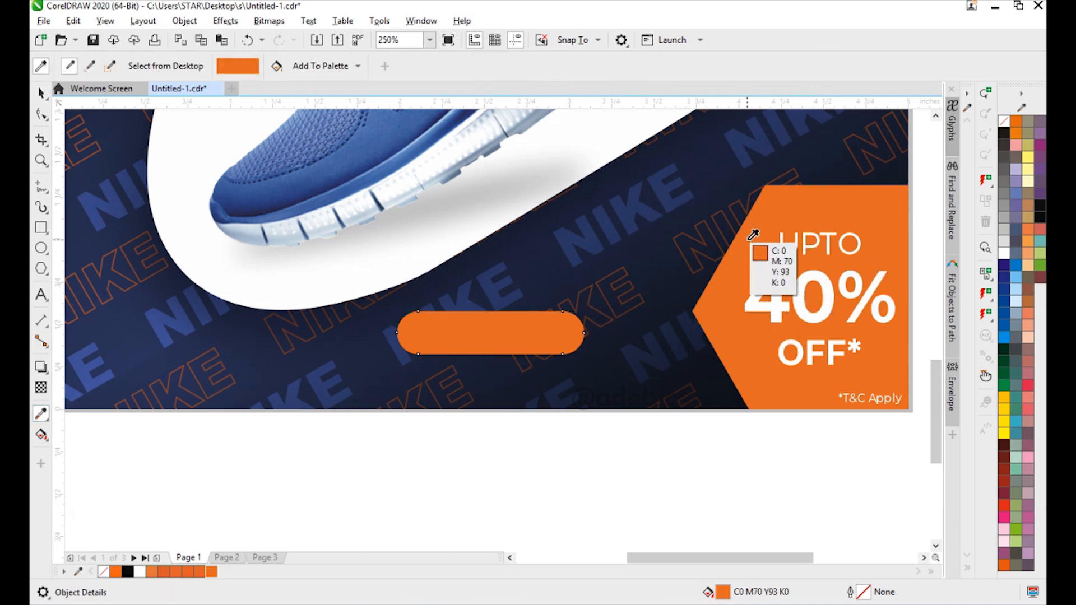
left_click(40, 93)
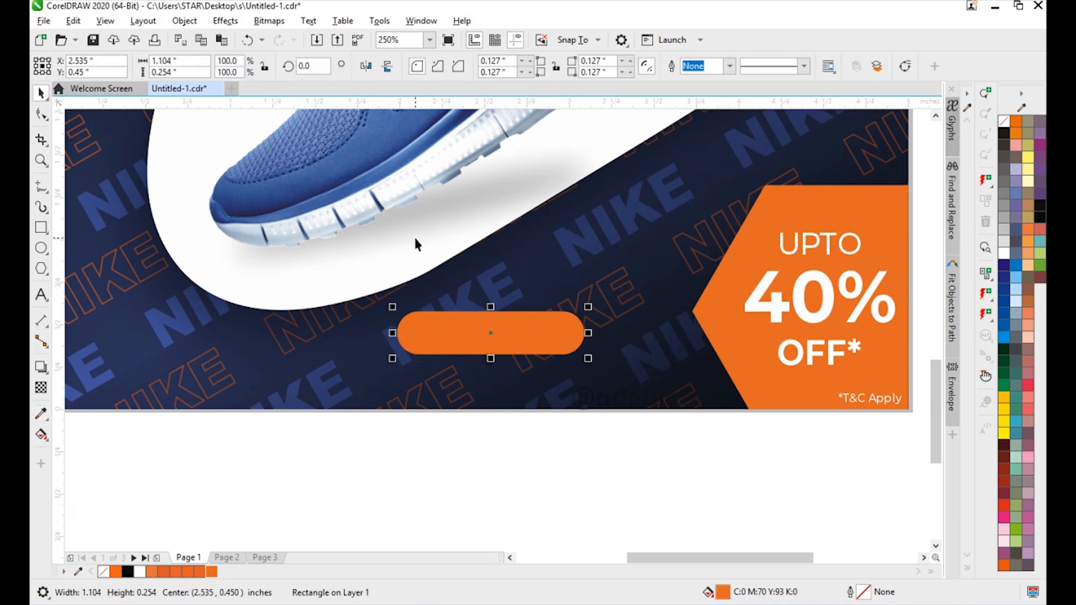
key("ctrl+Page_Down")
- Centre the "BUY NOW" text and its orange button horizontally on the ad background
left_click_drag(645, 460, 331, 279)
key("c")
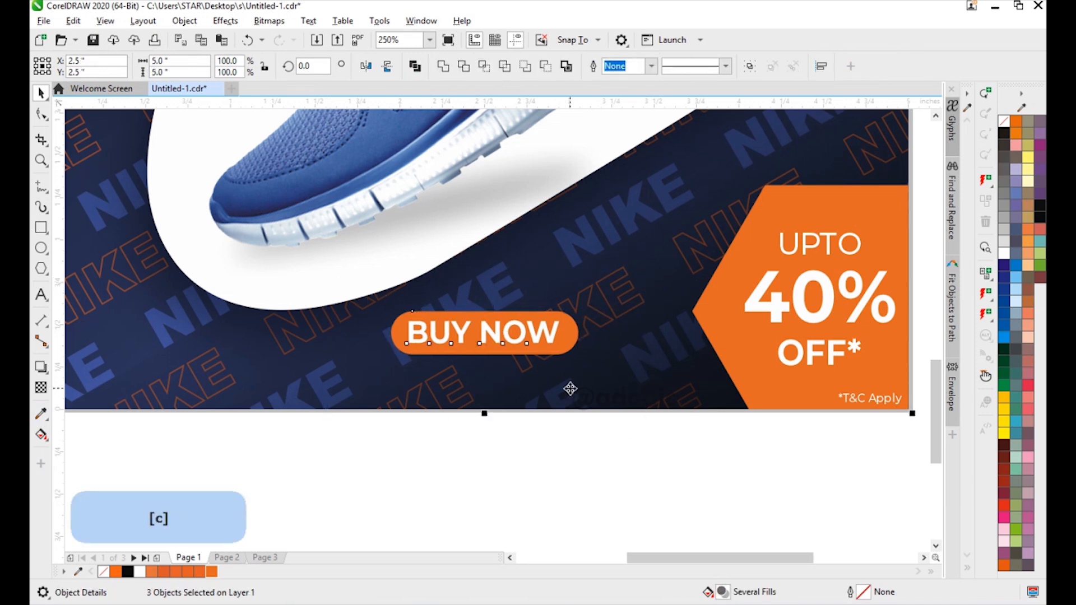
left_click(553, 416)
left_click(806, 245)
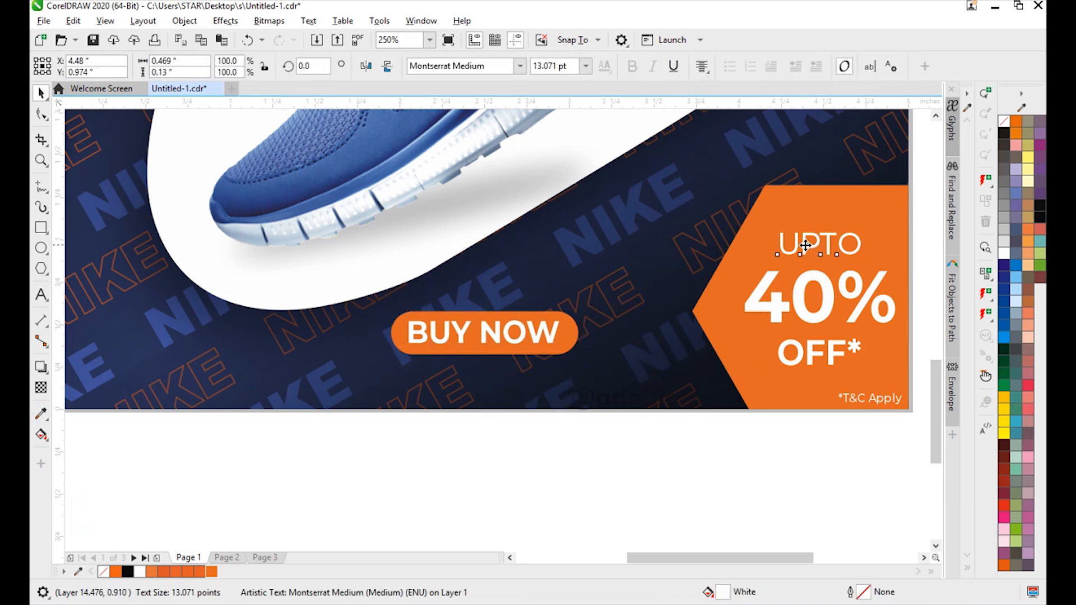
left_click(805, 245)
left_click_drag(811, 256, 459, 378)
double_click(485, 370)
key("ctrl+a")
type("www.websitehere.com")
- Scale the website address down and position it centrally beneath the "BUY NOW" button
left_click(41, 93)
mouse_move(637, 385)
left_mouse_down()
mouse_move(601, 386)
mouse_move(619, 387)
left_mouse_up()
left_click(41, 115)
left_click(41, 94)
left_click_drag(493, 367, 508, 374)
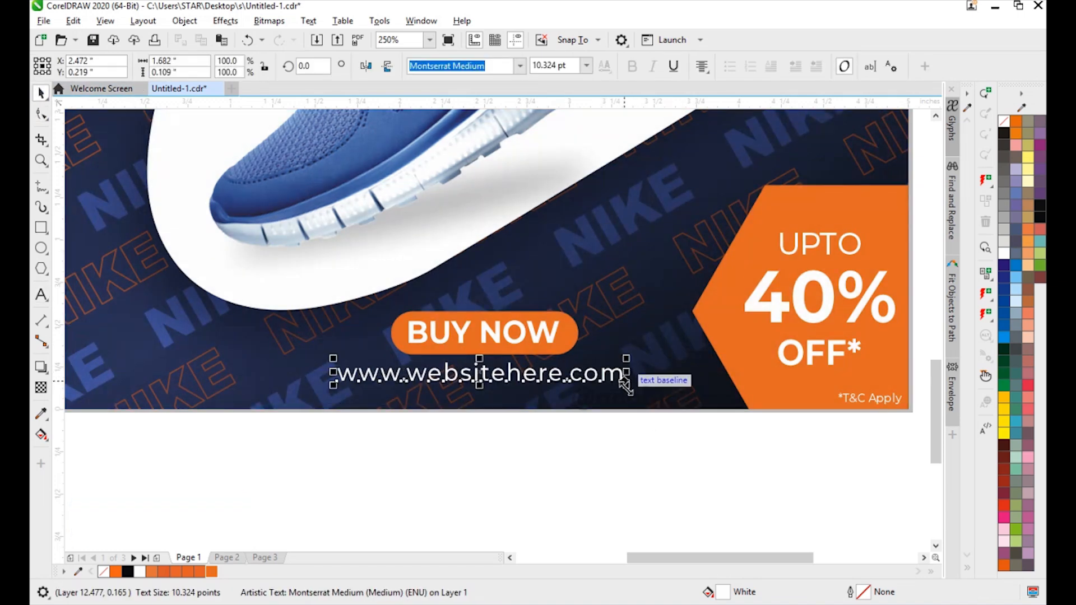
left_click_drag(627, 386, 611, 382)
left_click(603, 449)
- Scale the button, its text and the website address together to about 1.285 inches wide
key("F4")
left_click_drag(226, 444, 567, 539)
left_click_drag(565, 532, 552, 528)
left_click_drag(552, 492, 557, 490)
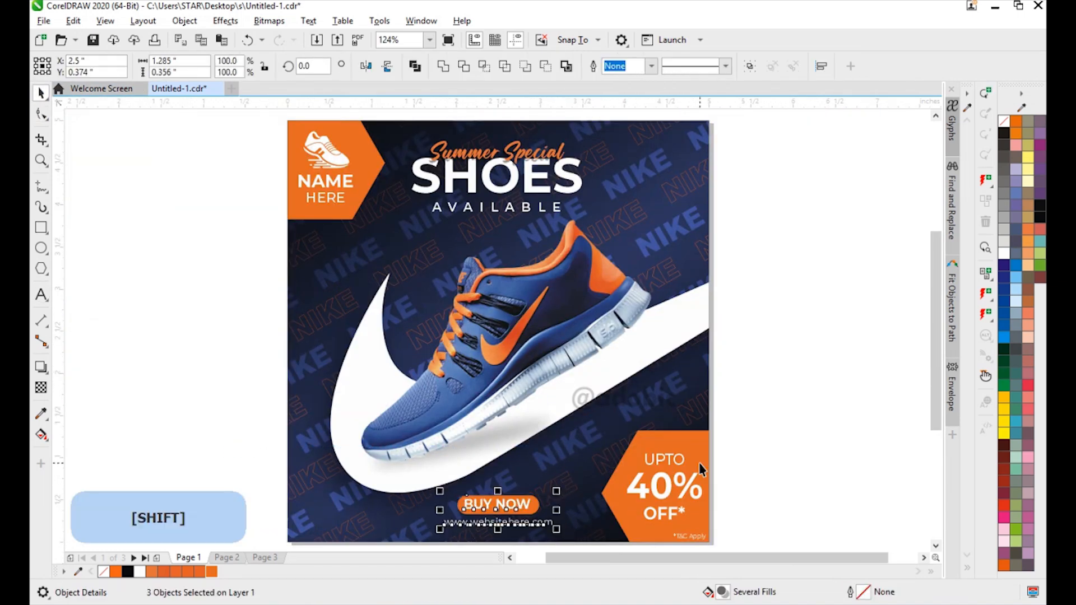
- Move the website address 0.04 inches down to widen its gap to the button
left_click(533, 524)
key("Down")
key("Down")
key("Down")
key("Down")
left_click(202, 421)
- Slightly shrink the "BUY NOW" text inside its button and fine-tune the vertical placement
scroll(506, 505, "up", 2)
left_click(578, 336)
left_click_drag(604, 360, 601, 358)
scroll(559, 330, "up", 2)
left_click_drag(504, 331, 504, 335)
- Save the finished ad document
key("F4")
left_click(811, 345)
key("ctrl+s")
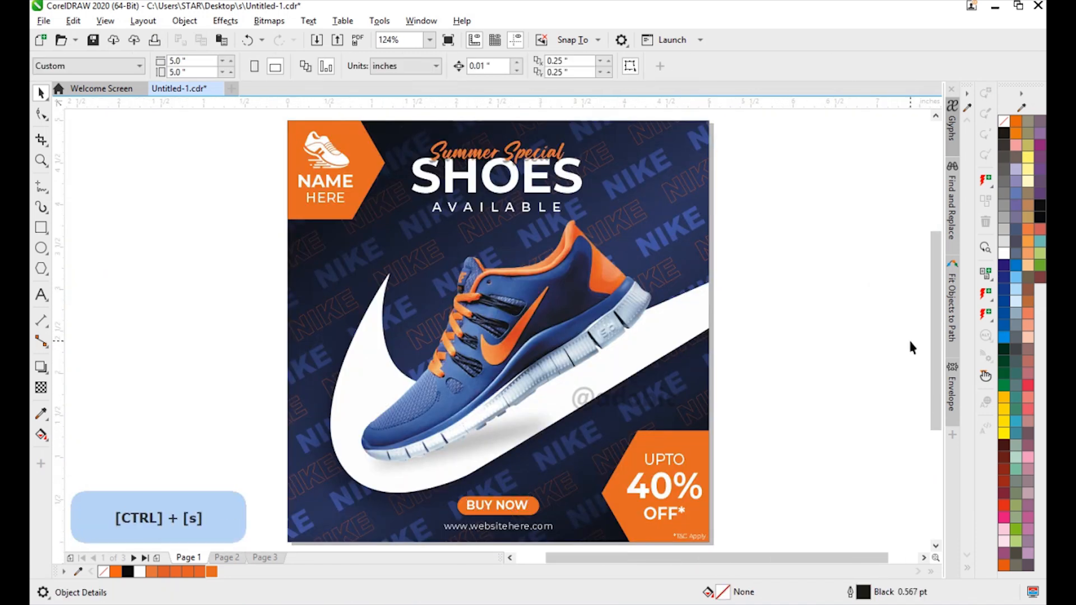